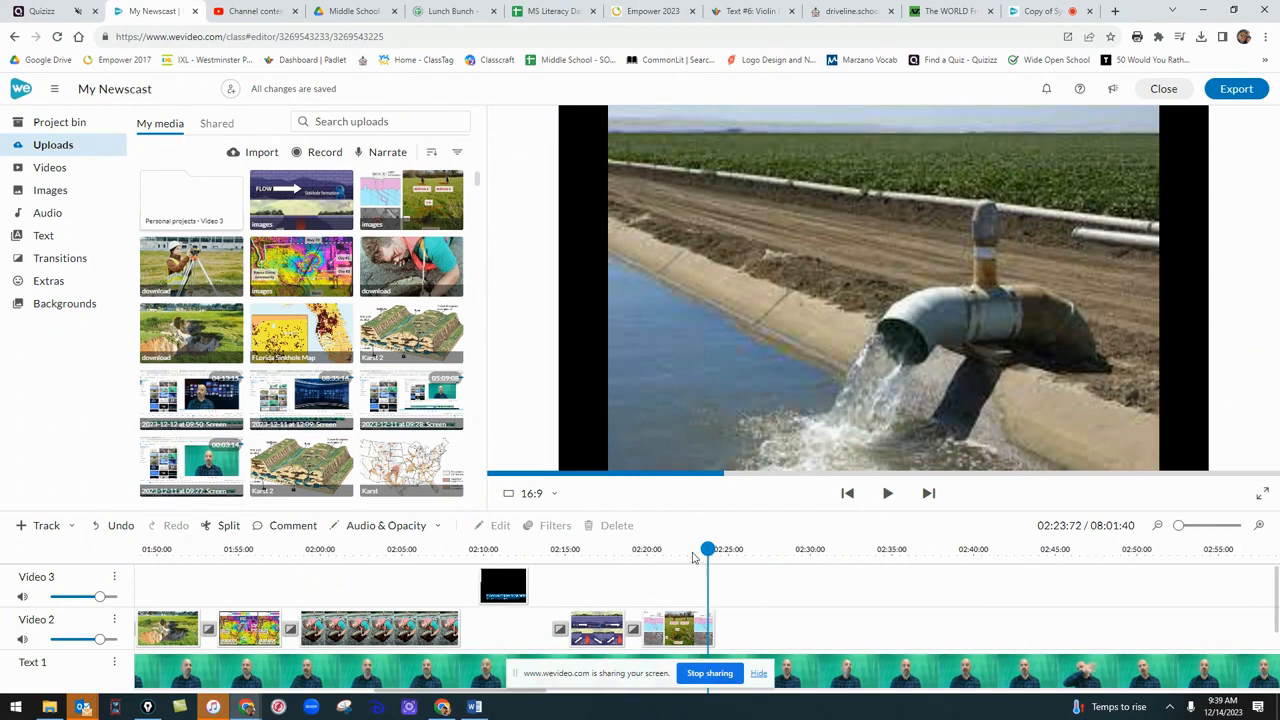
Move the playhead back to the opening title at about 18 seconds and switch to full-screen editing.
click(589, 566)
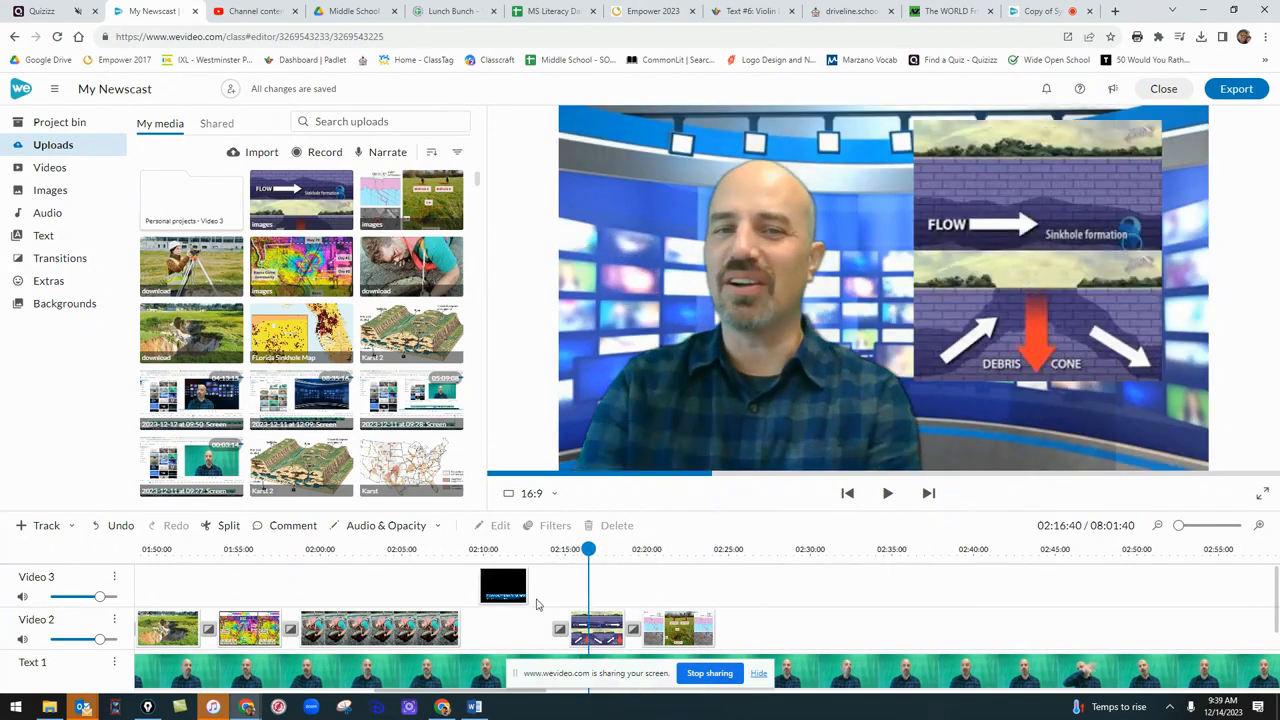
drag(589, 549, 433, 588)
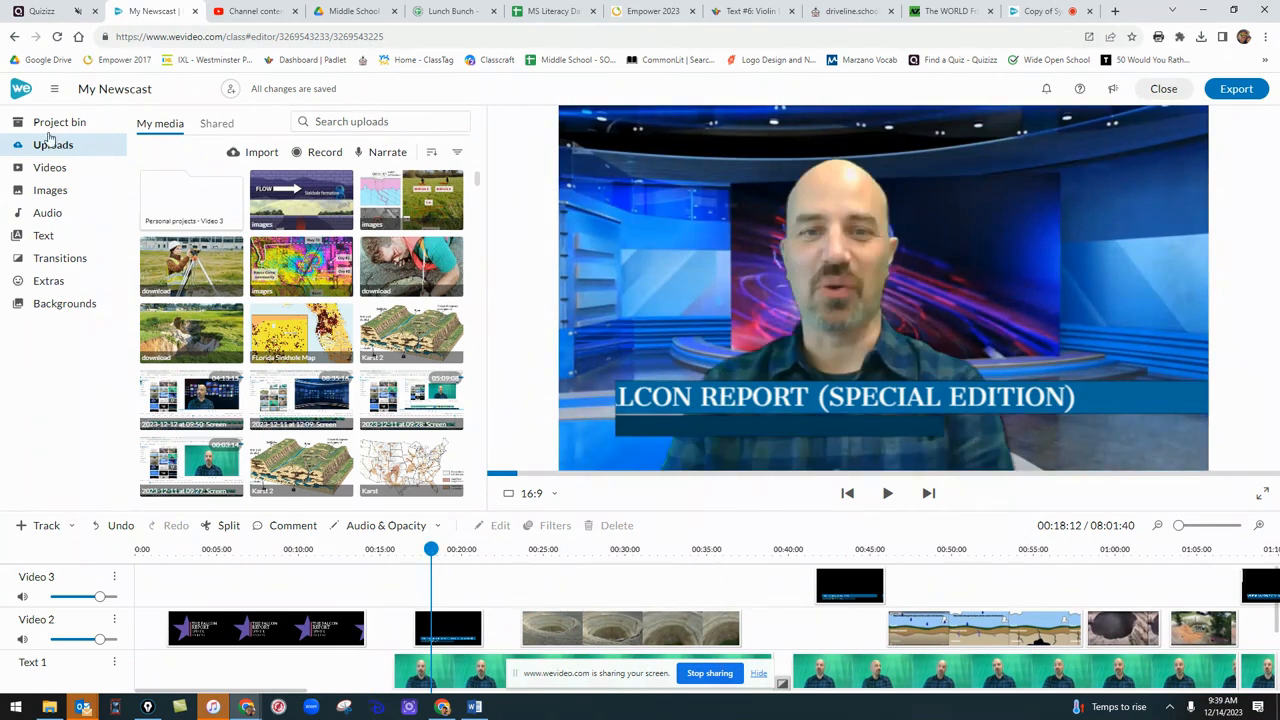
click(54, 89)
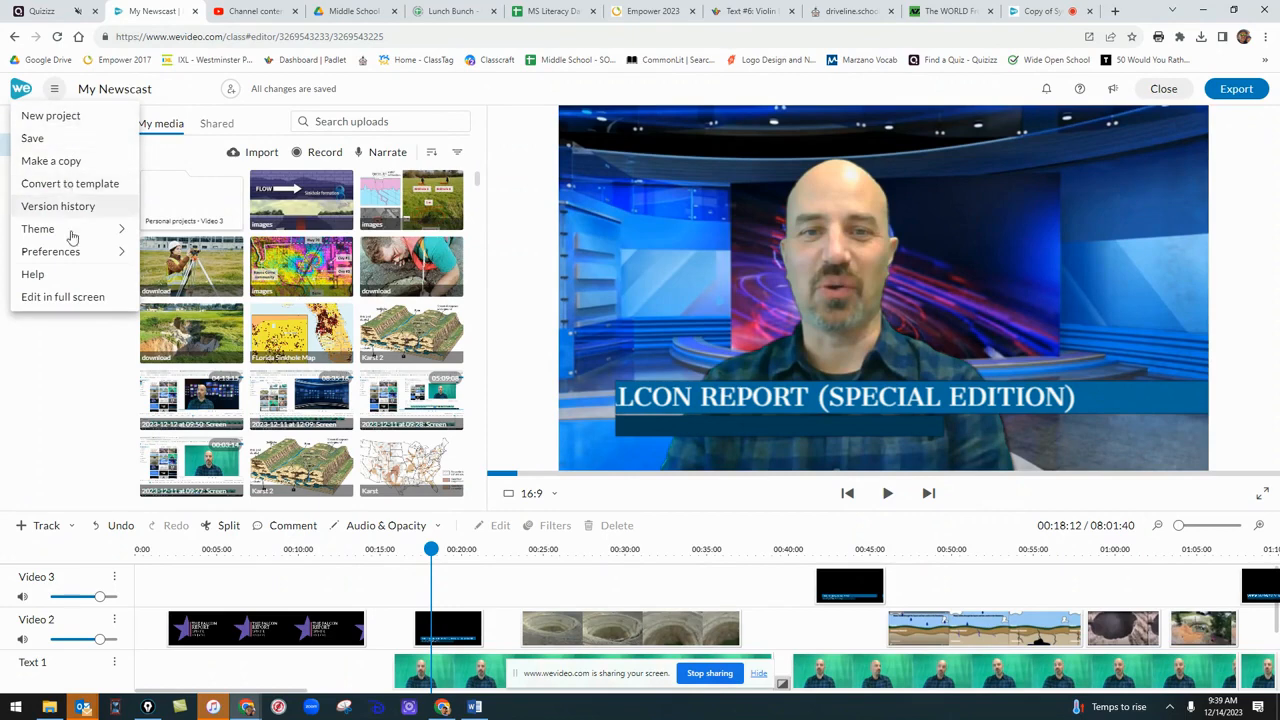
click(63, 297)
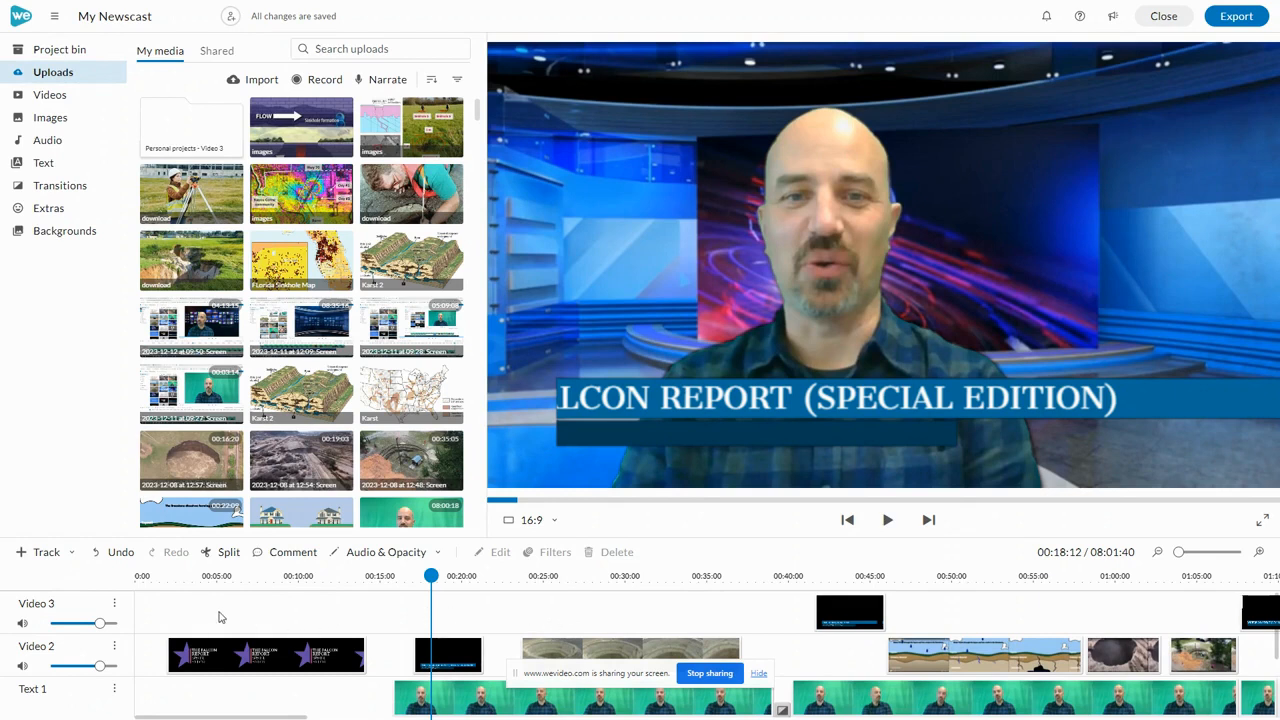
Reposition the Science Report title on the Video 3 track so it starts at about 40.8 seconds.
click(850, 614)
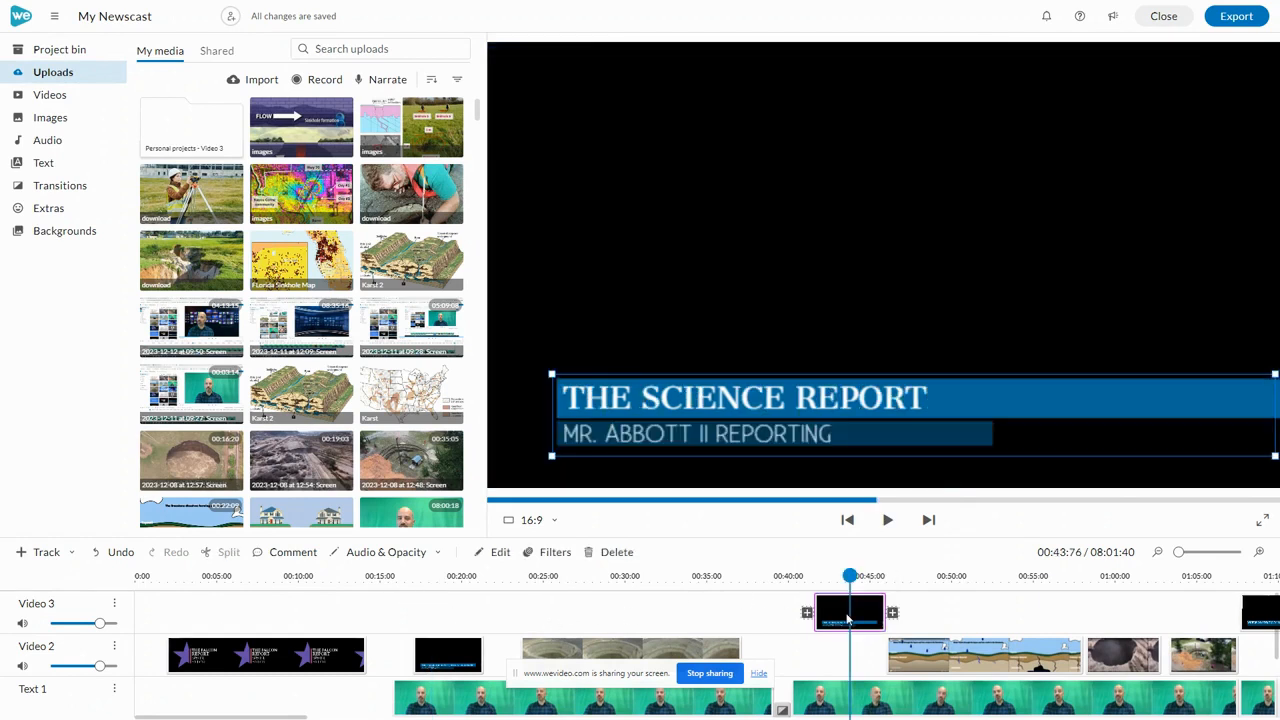
drag(849, 614, 912, 612)
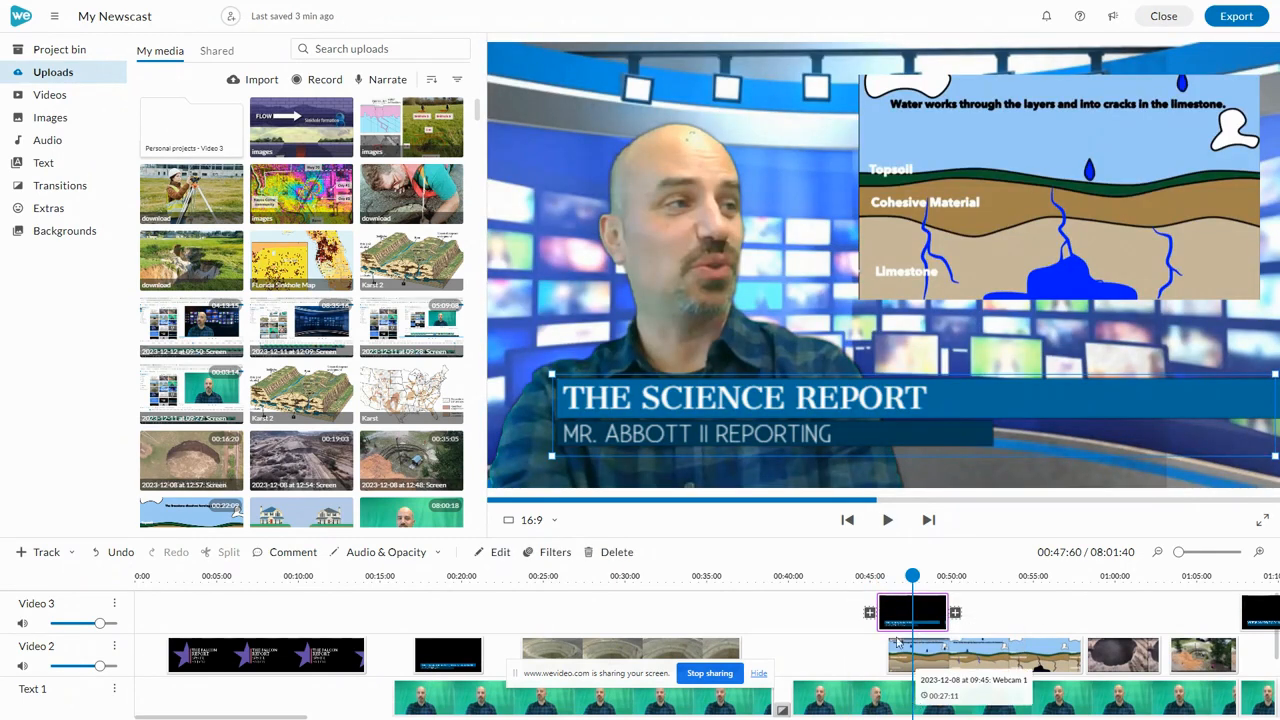
drag(893, 622, 817, 625)
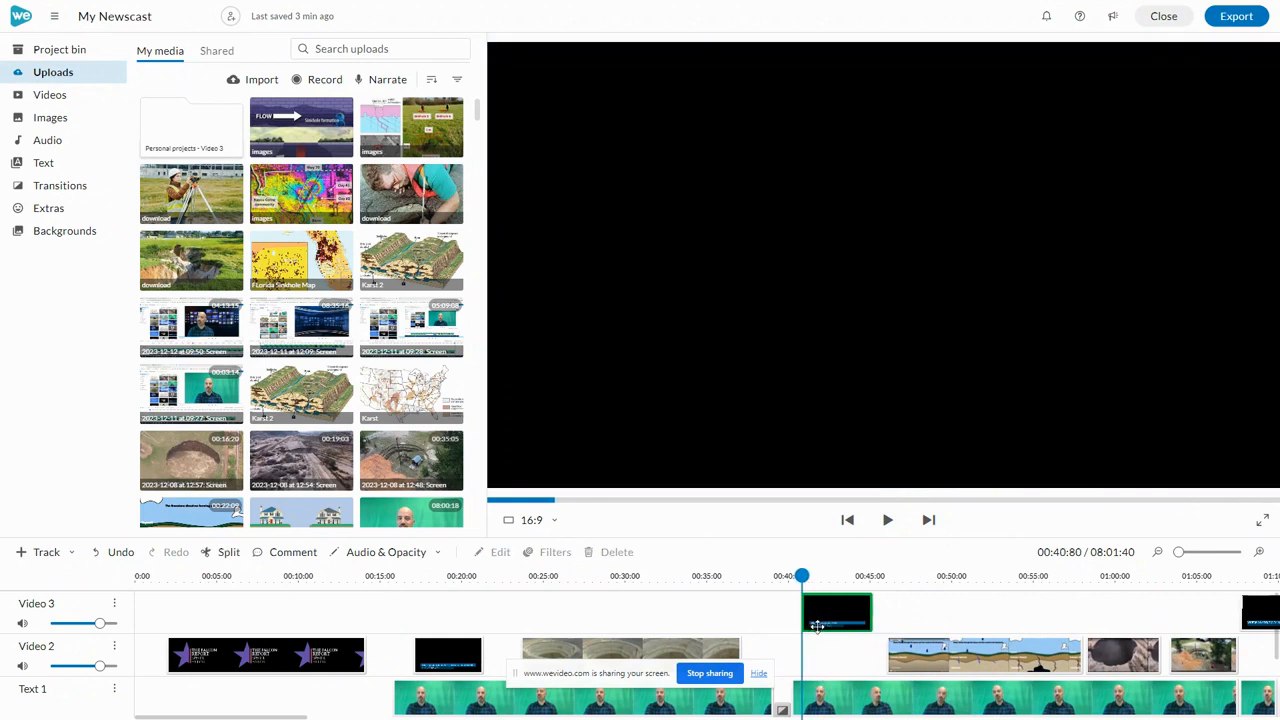
click(817, 625)
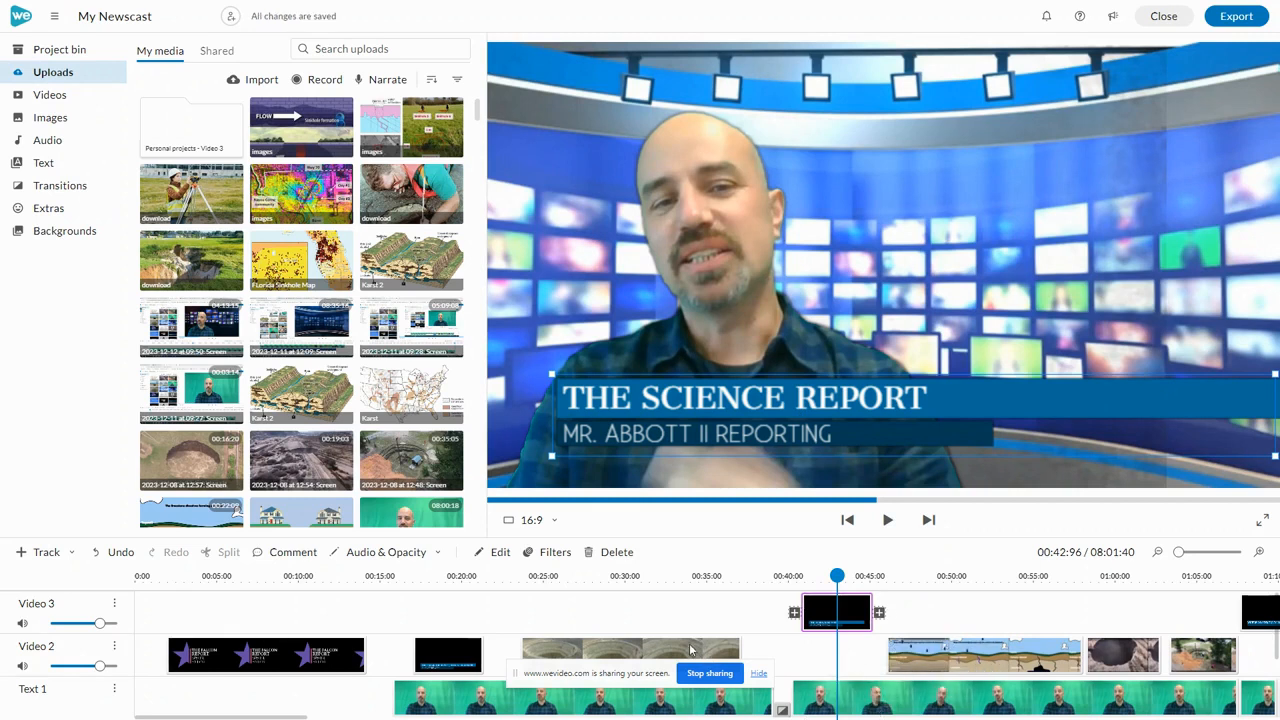
Preview the Falcon Report title from about 16 seconds, select its clip and show the available text templates.
click(706, 654)
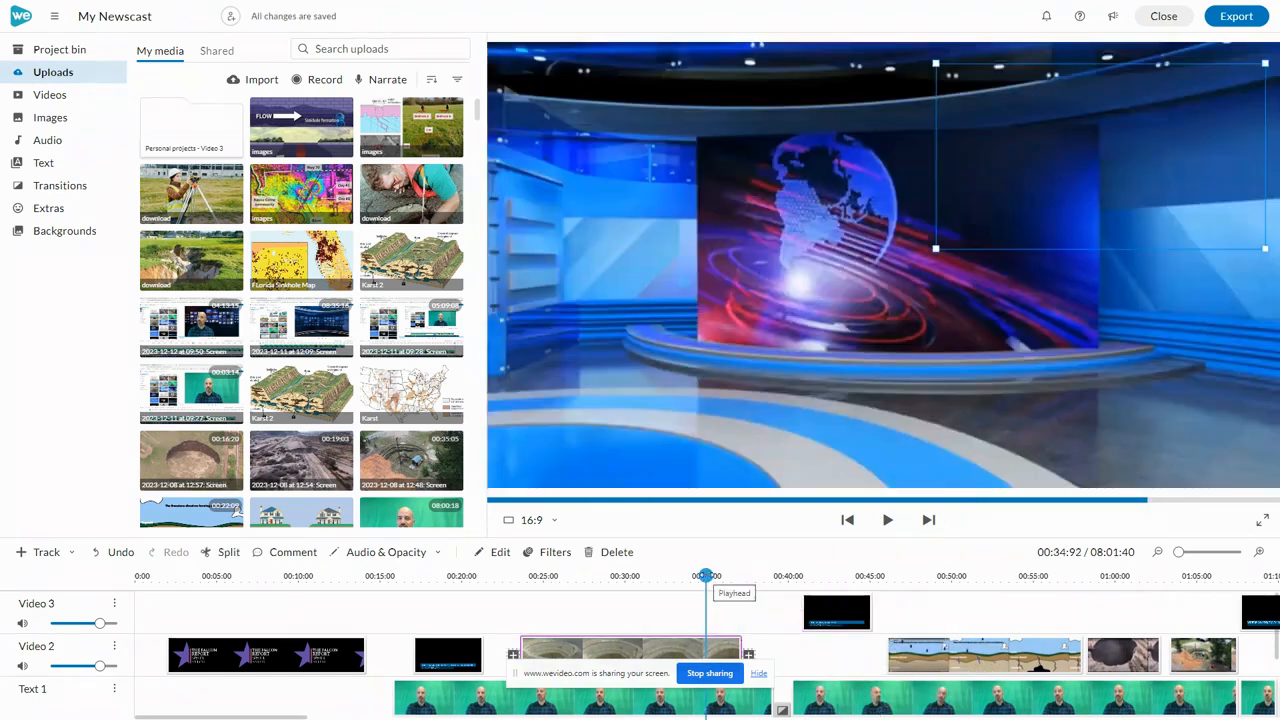
drag(706, 577, 407, 614)
click(479, 642)
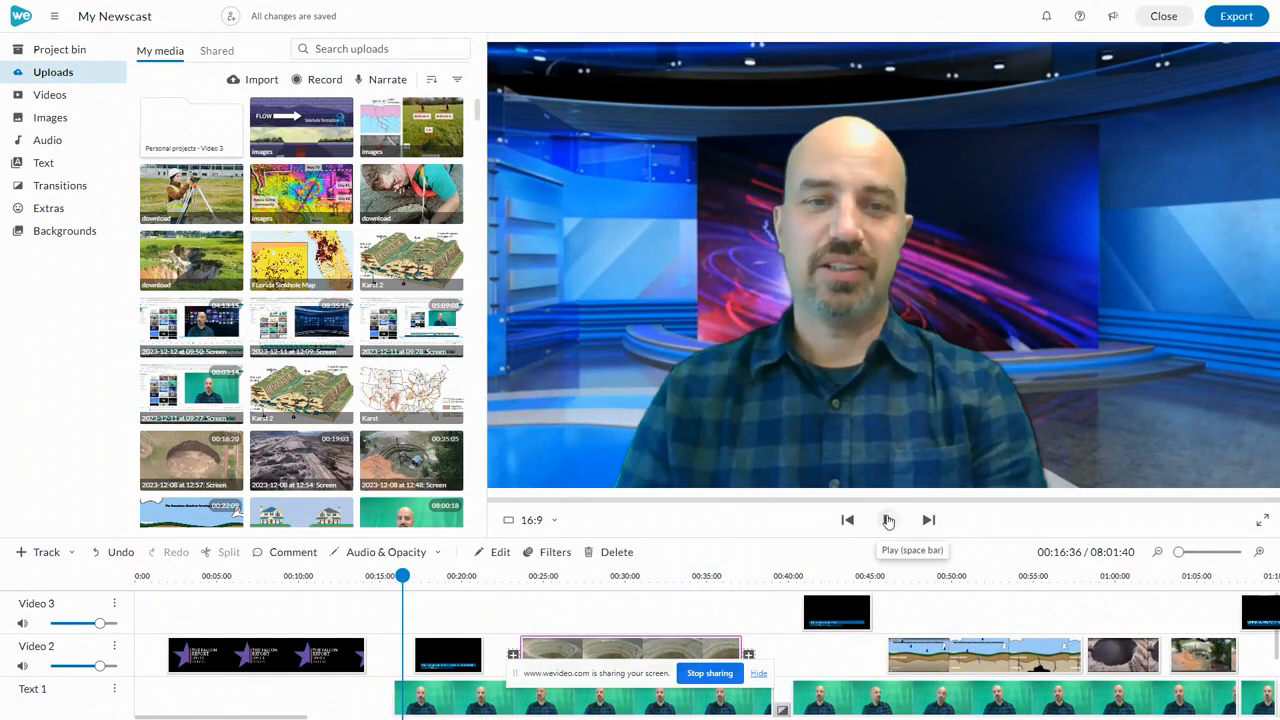
click(888, 521)
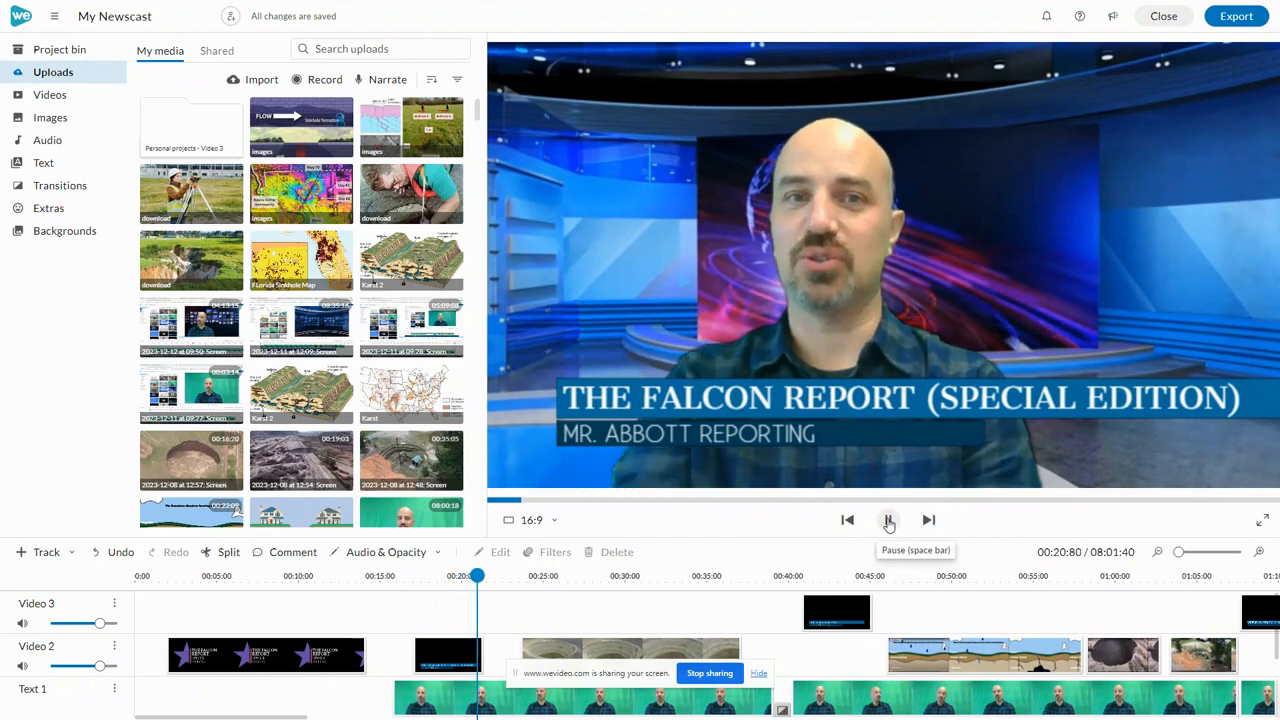
click(524, 652)
click(448, 655)
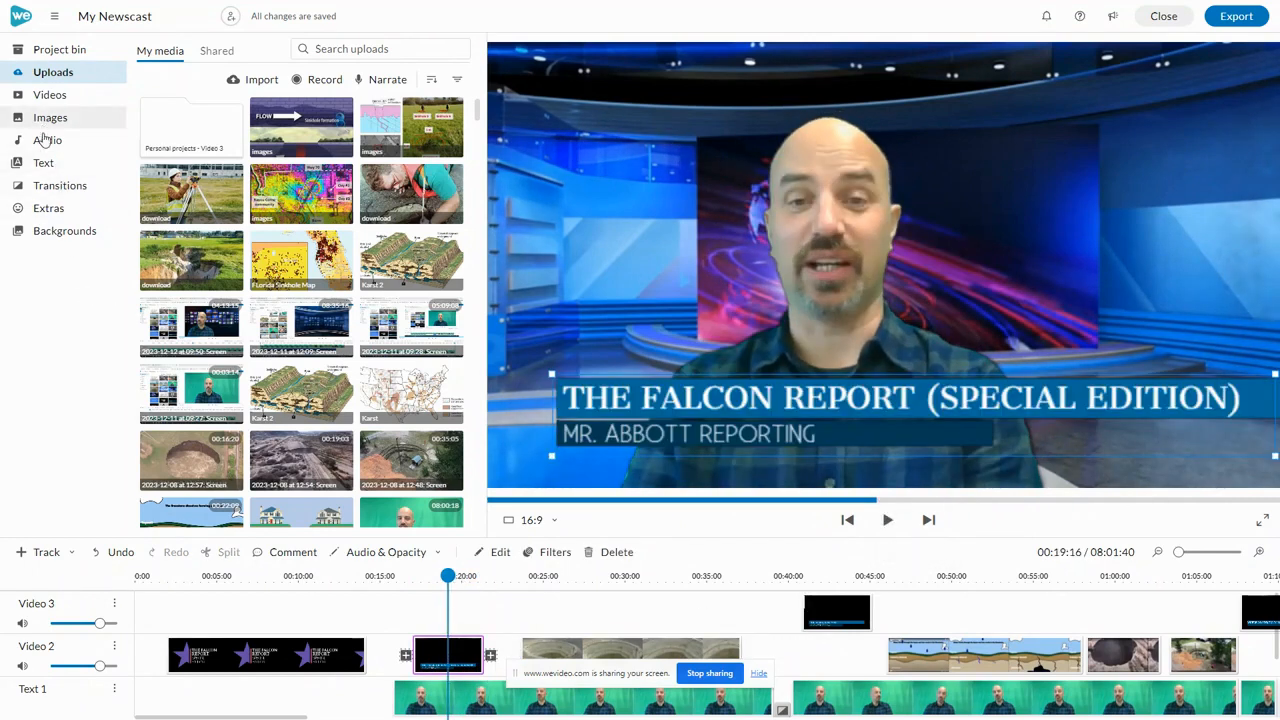
click(44, 162)
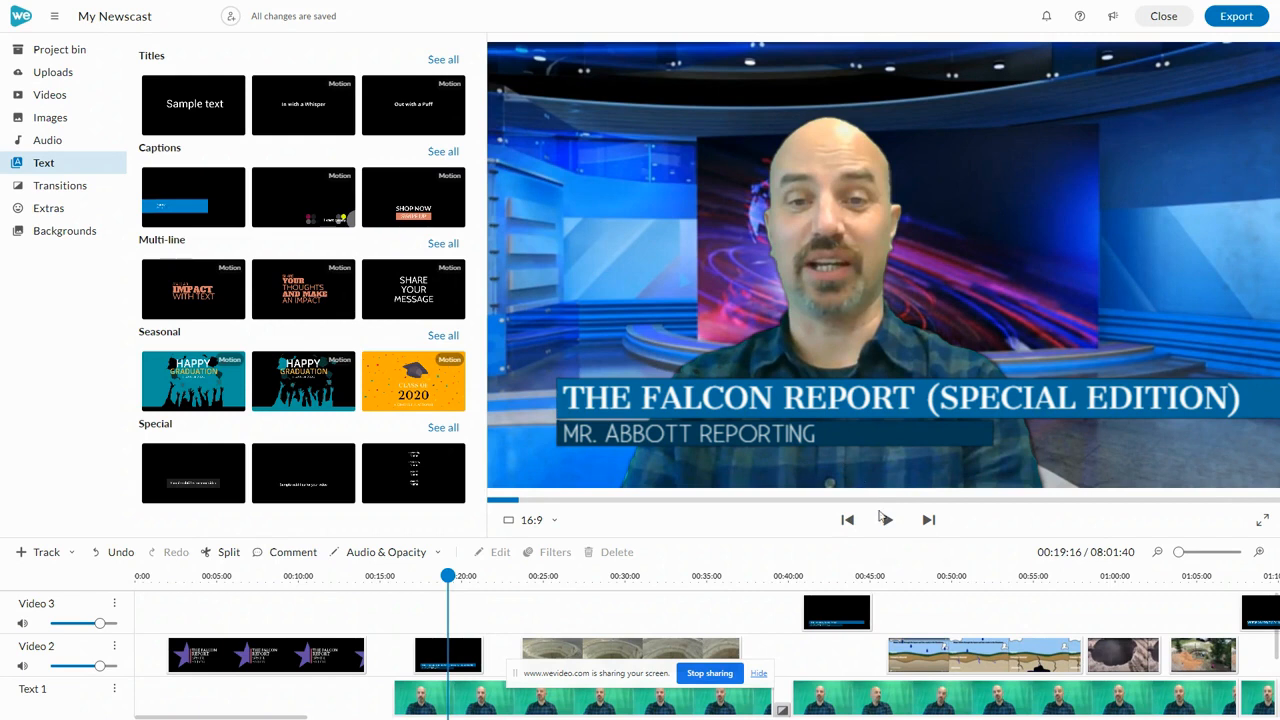
Play the newscast from the Falcon Report title through the sinkhole footage into the second studio scene, hiding the screen-sharing notice.
click(885, 519)
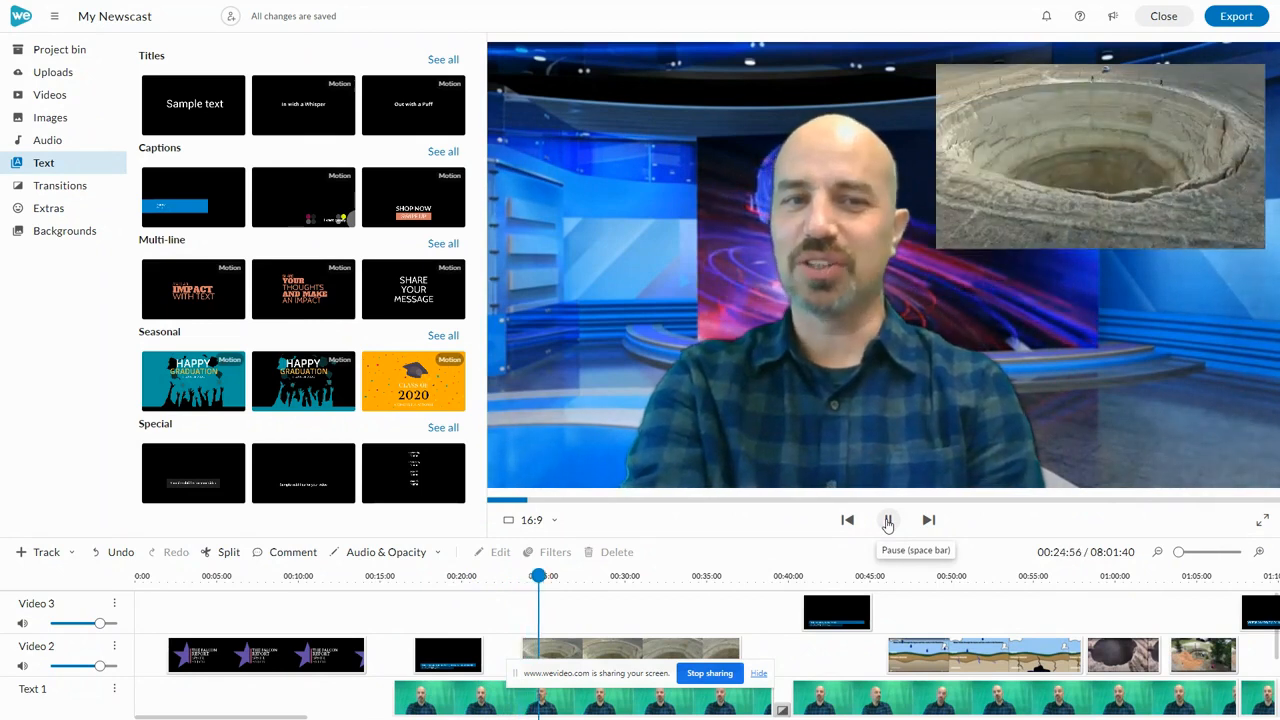
click(710, 673)
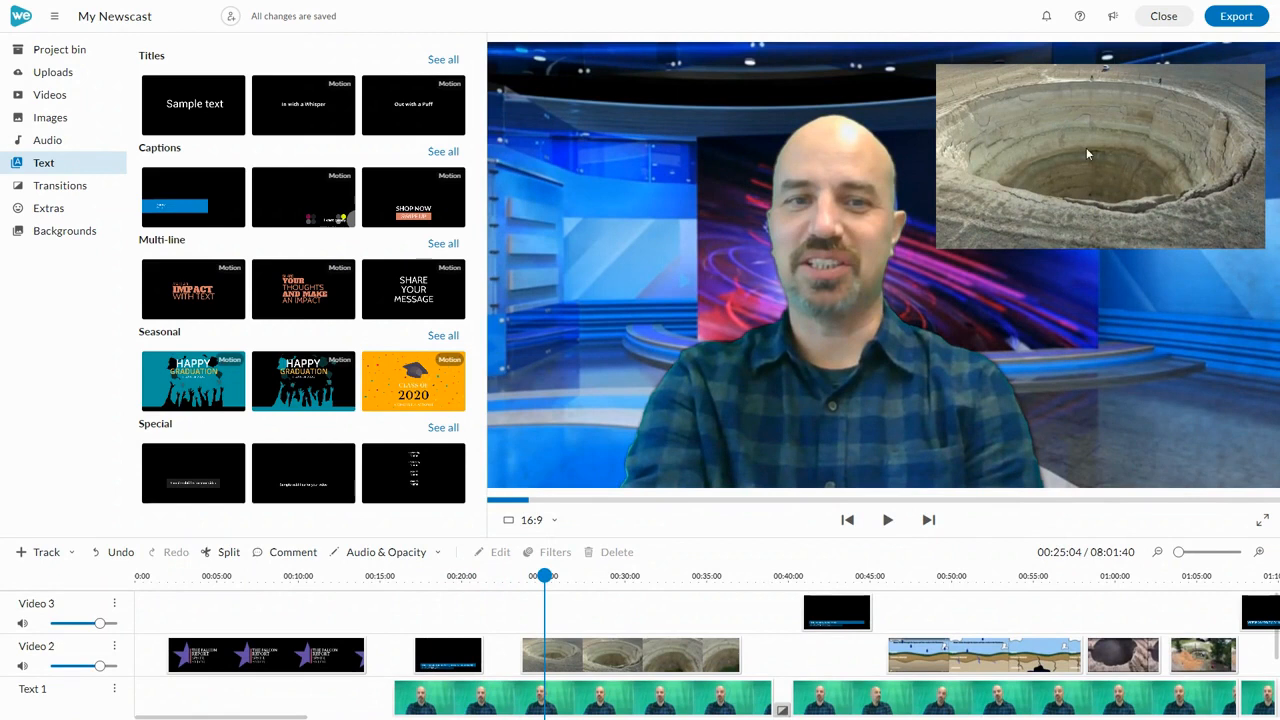
click(888, 520)
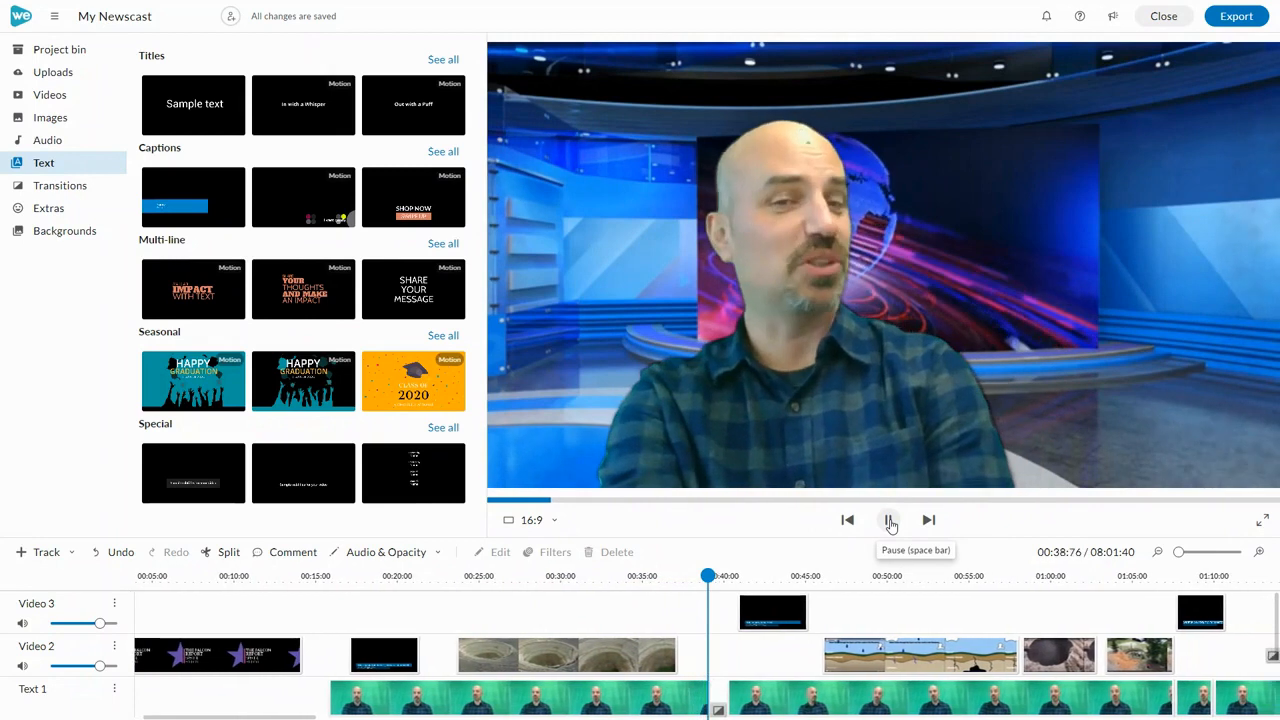
key(space)
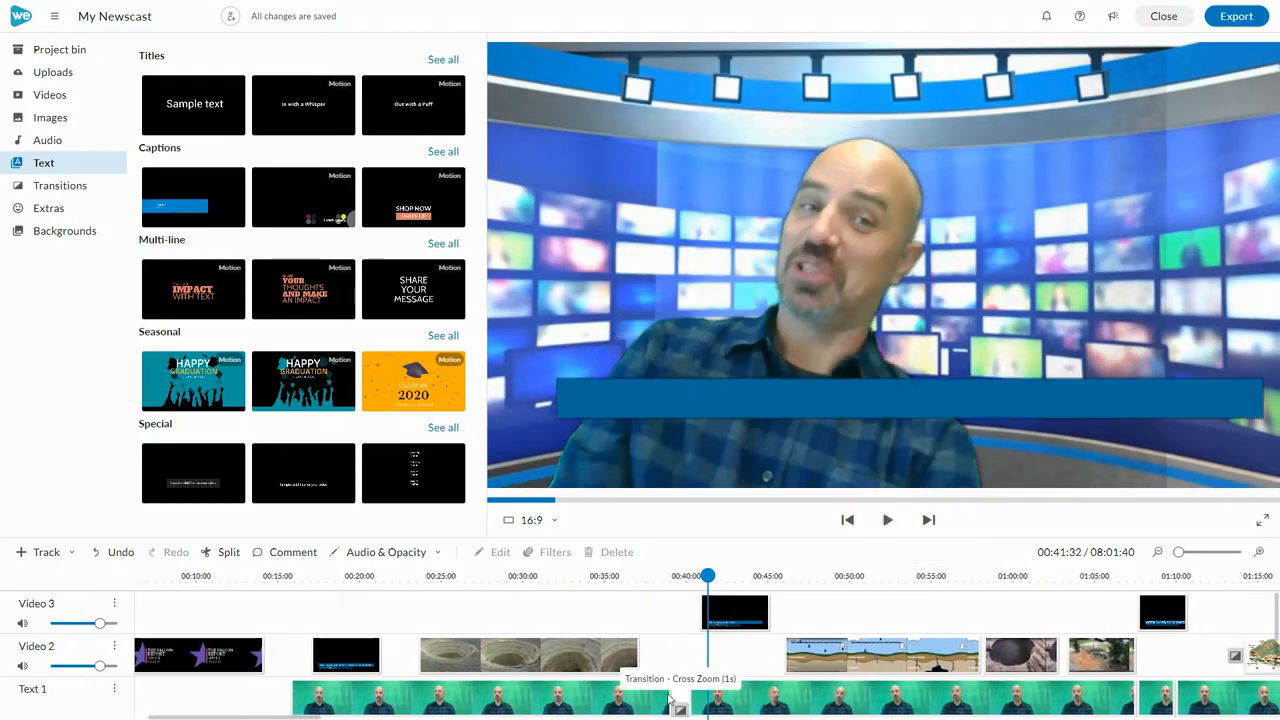
Check the sinkhole clip at about 32 seconds, and preview the newscast from about 44 seconds into the limestone animation.
click(557, 655)
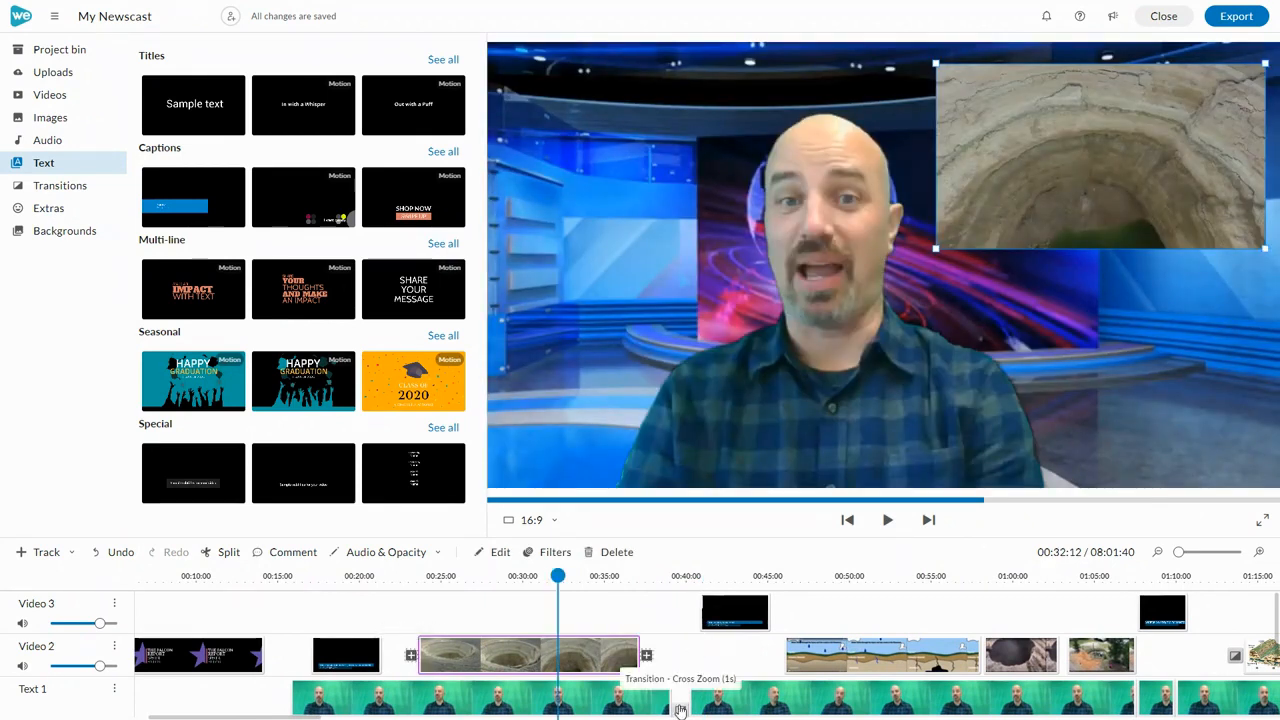
drag(557, 576, 752, 576)
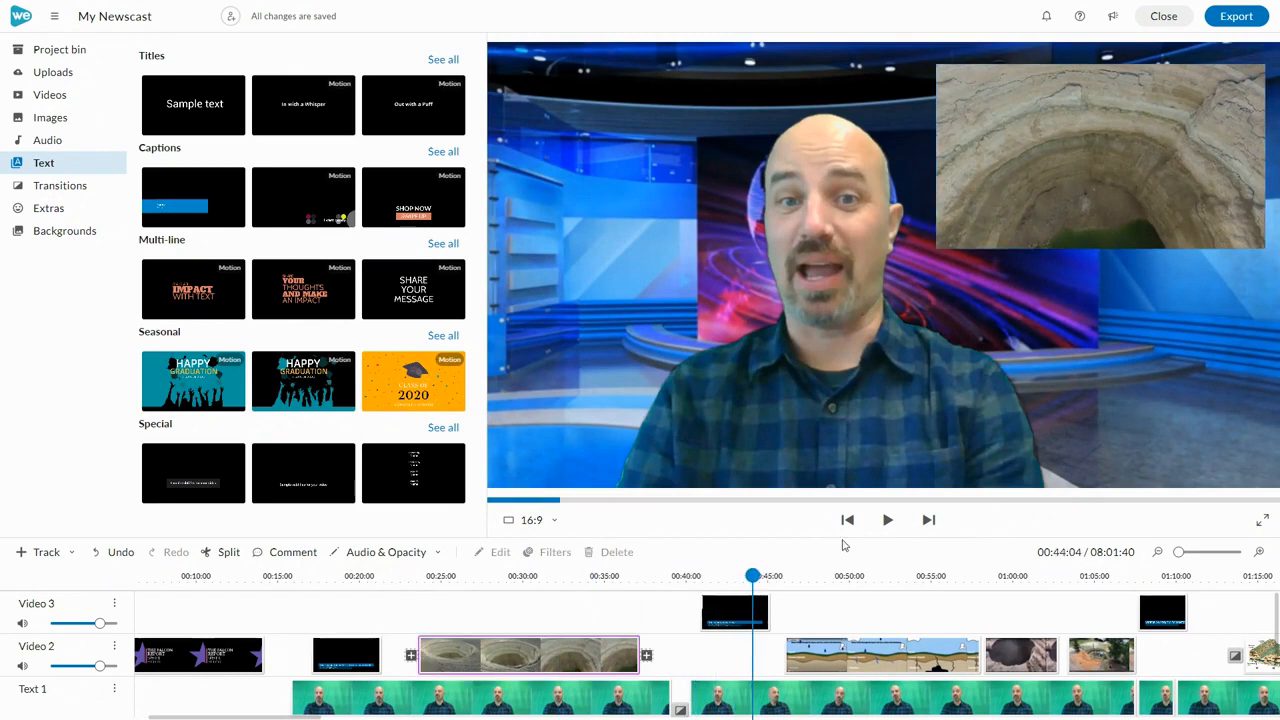
click(887, 519)
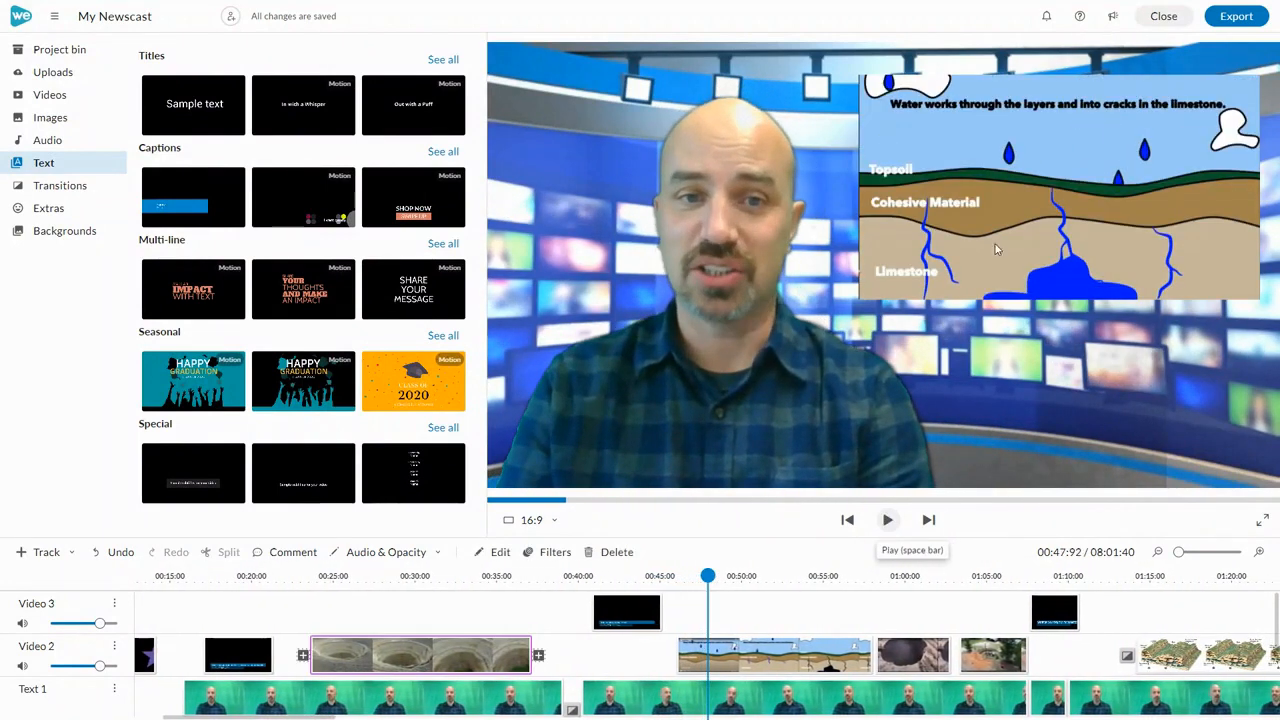
key(space)
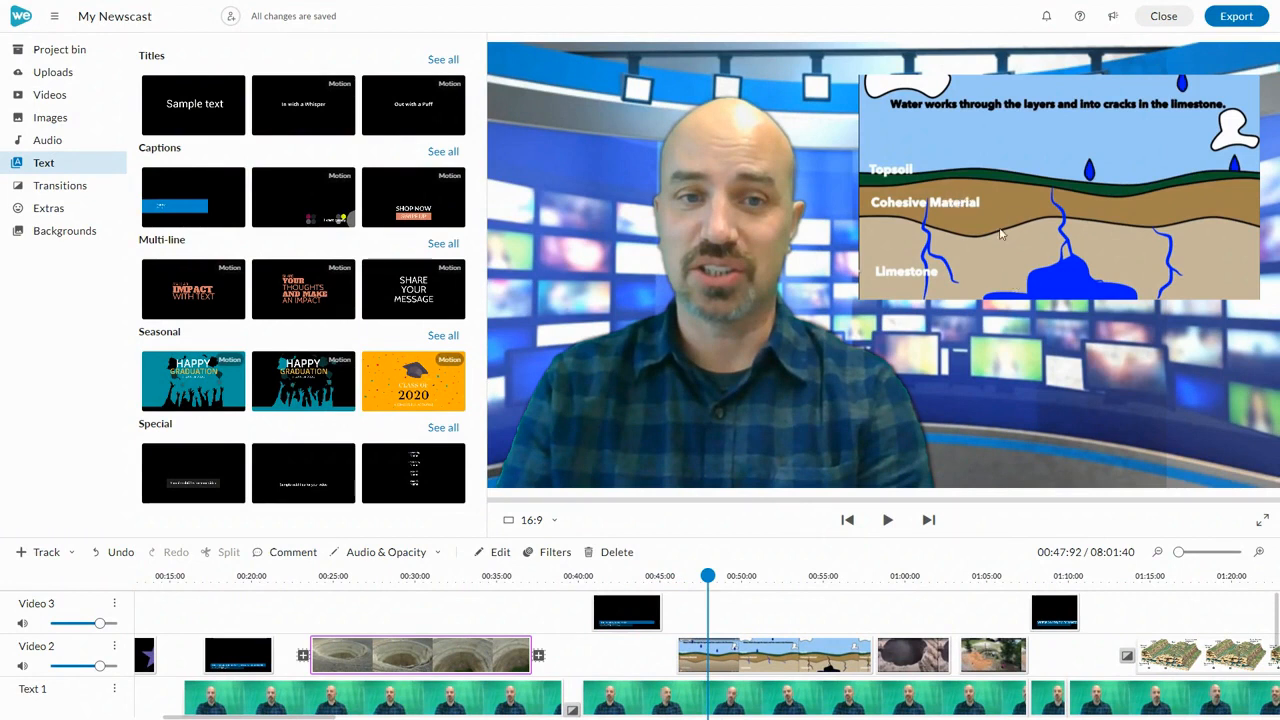
Scrub back over the Science Report title and the sinkhole footage, and return to the limestone animation at about 47.8 seconds.
click(674, 588)
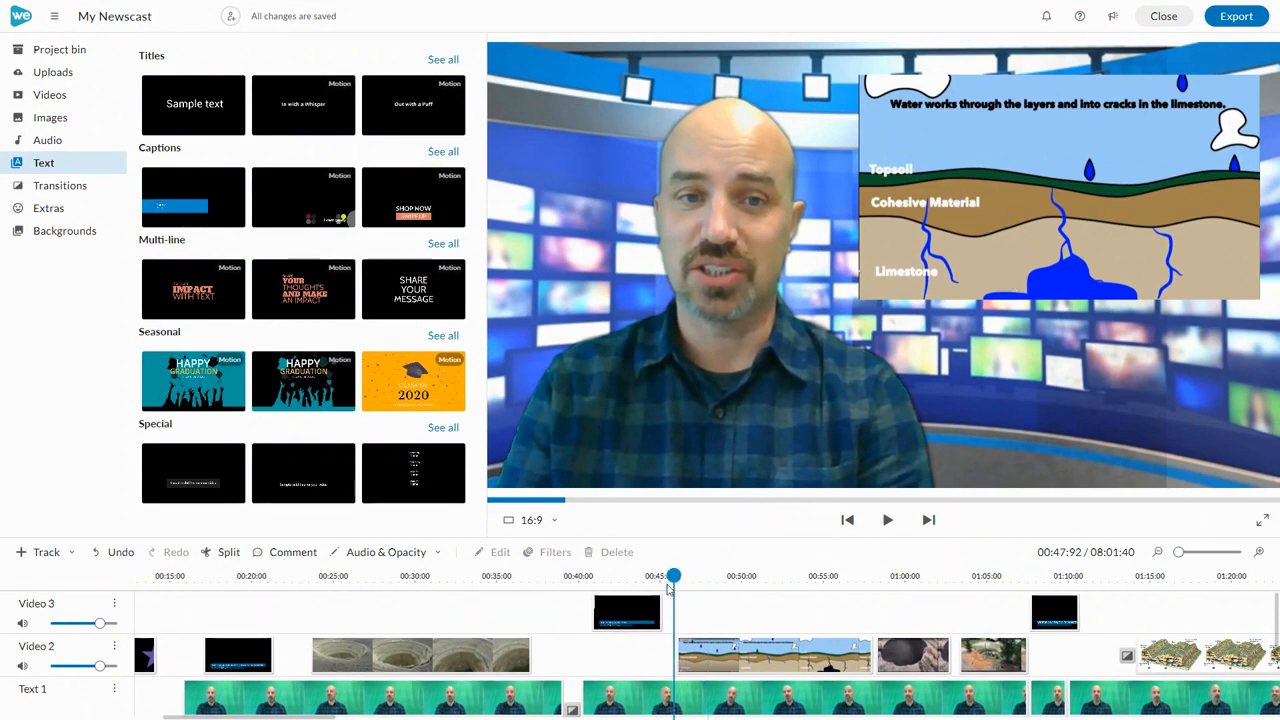
mouse_move(630, 602)
mouse_down()
mouse_move(600, 608)
mouse_move(621, 605)
mouse_up()
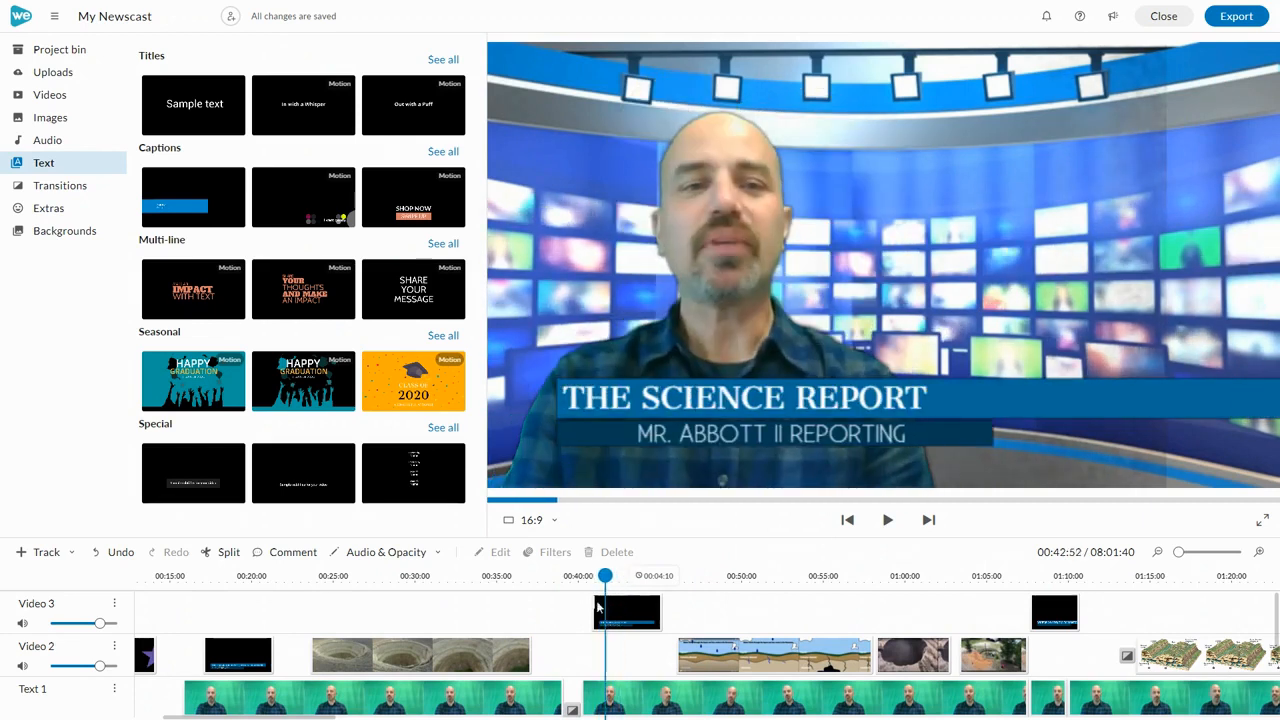
click(497, 614)
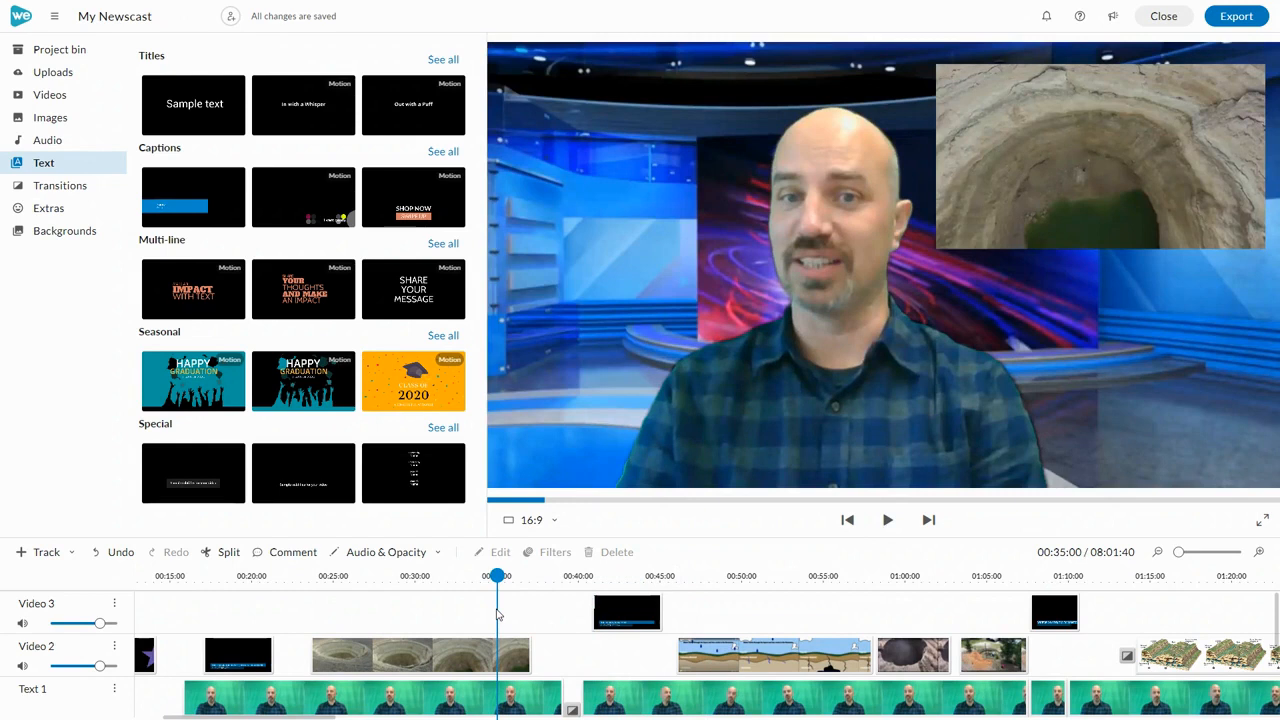
drag(588, 617, 706, 622)
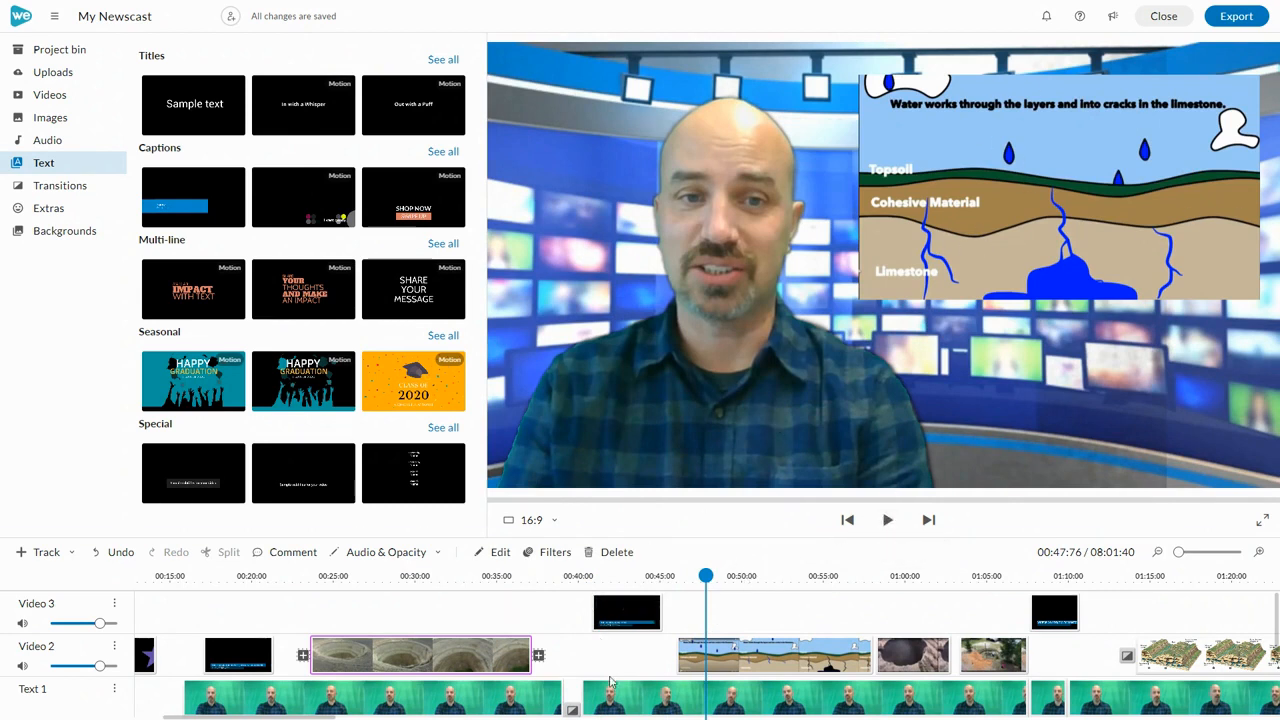
Try repositioning the second studio scene's reporter clip to X -290, Y 2, undo the move and finish editing the clip.
click(618, 705)
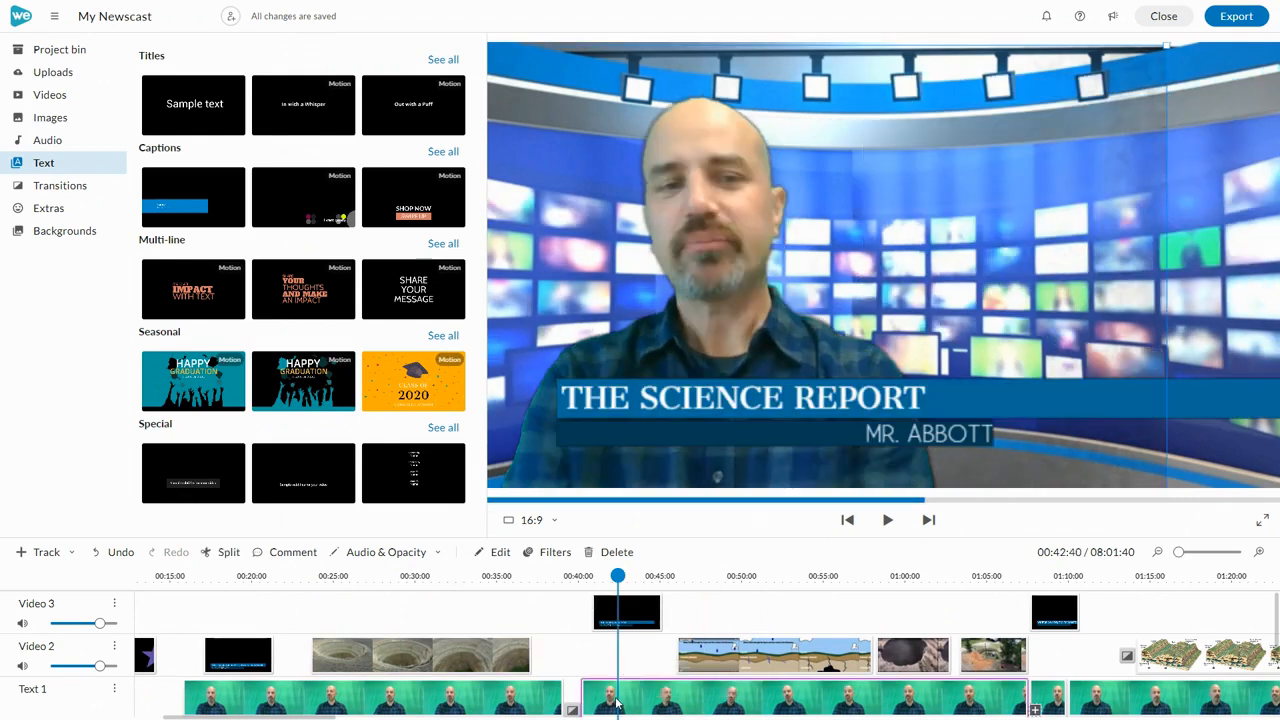
double_click(618, 704)
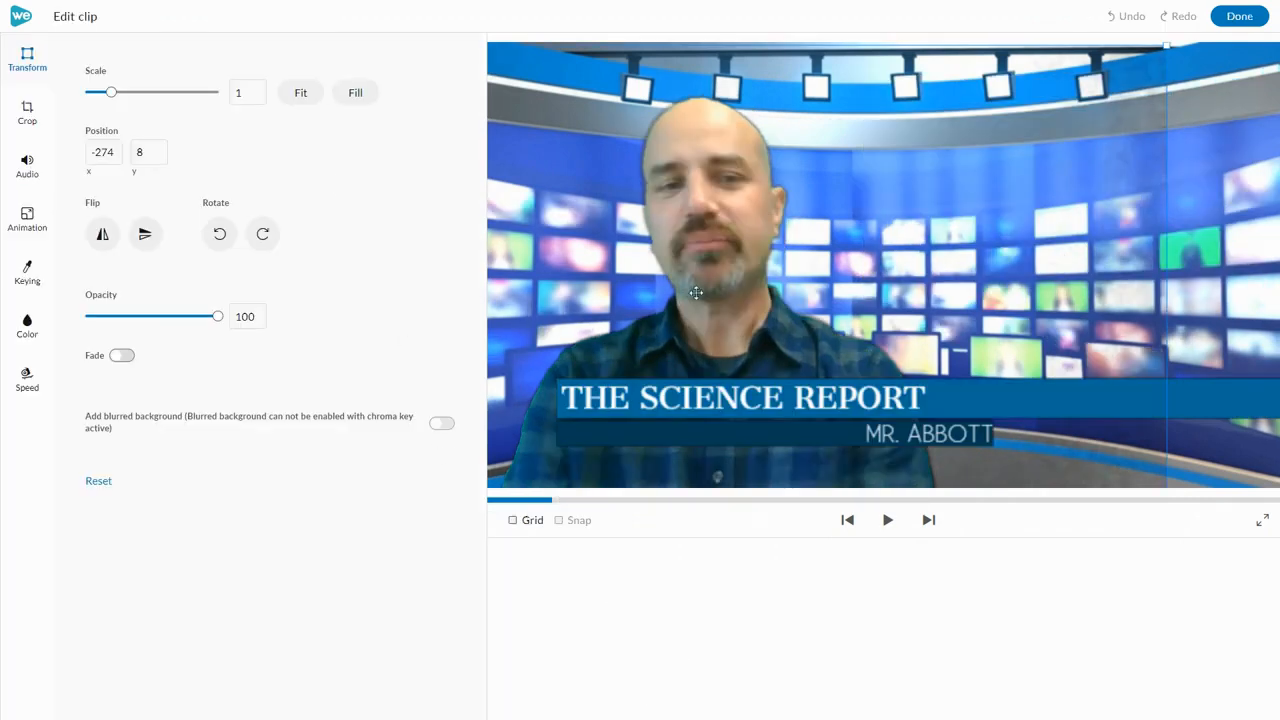
drag(726, 273, 704, 271)
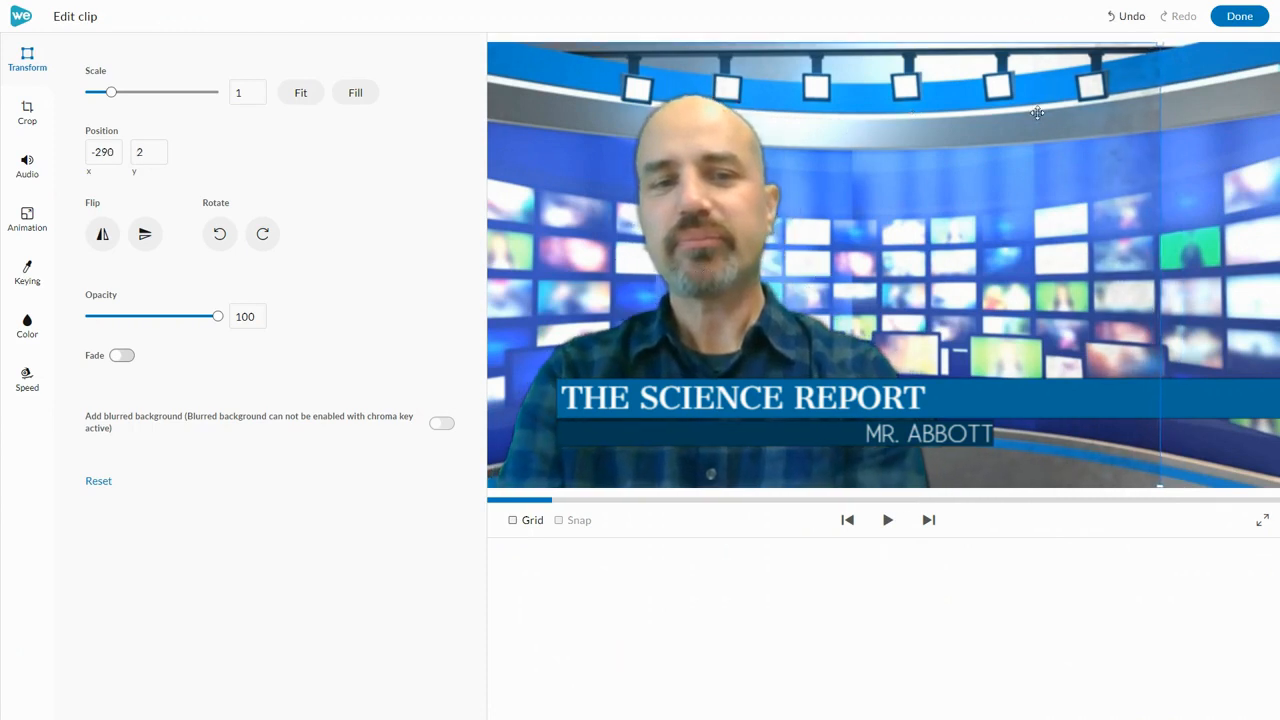
click(1130, 18)
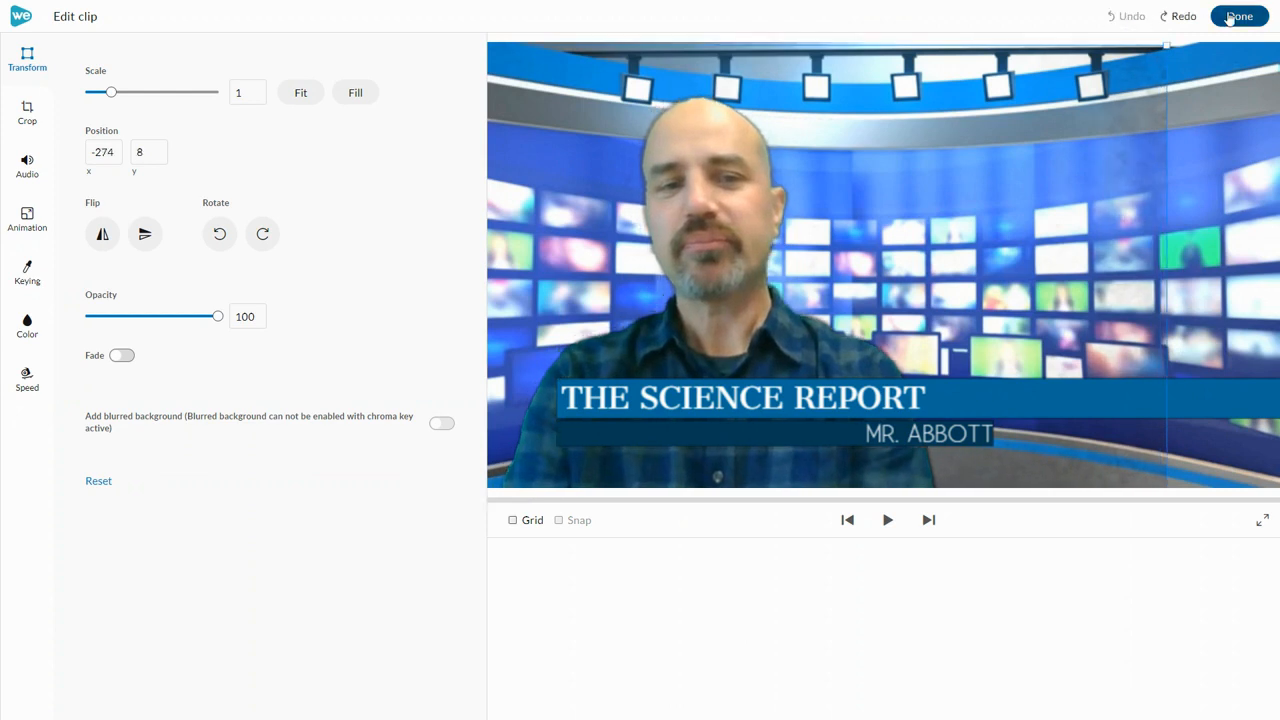
click(1236, 16)
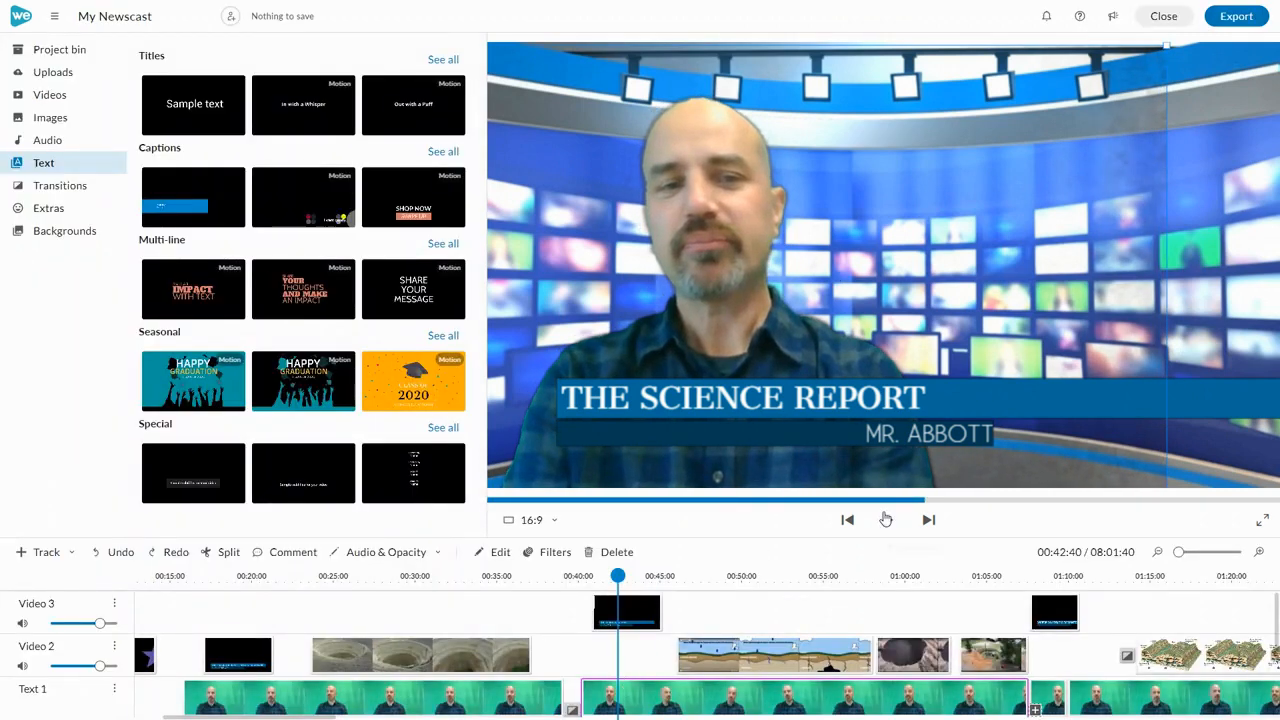
Play the second studio scene from the Science Report title until the limestone animation appears beside the reporter.
click(888, 520)
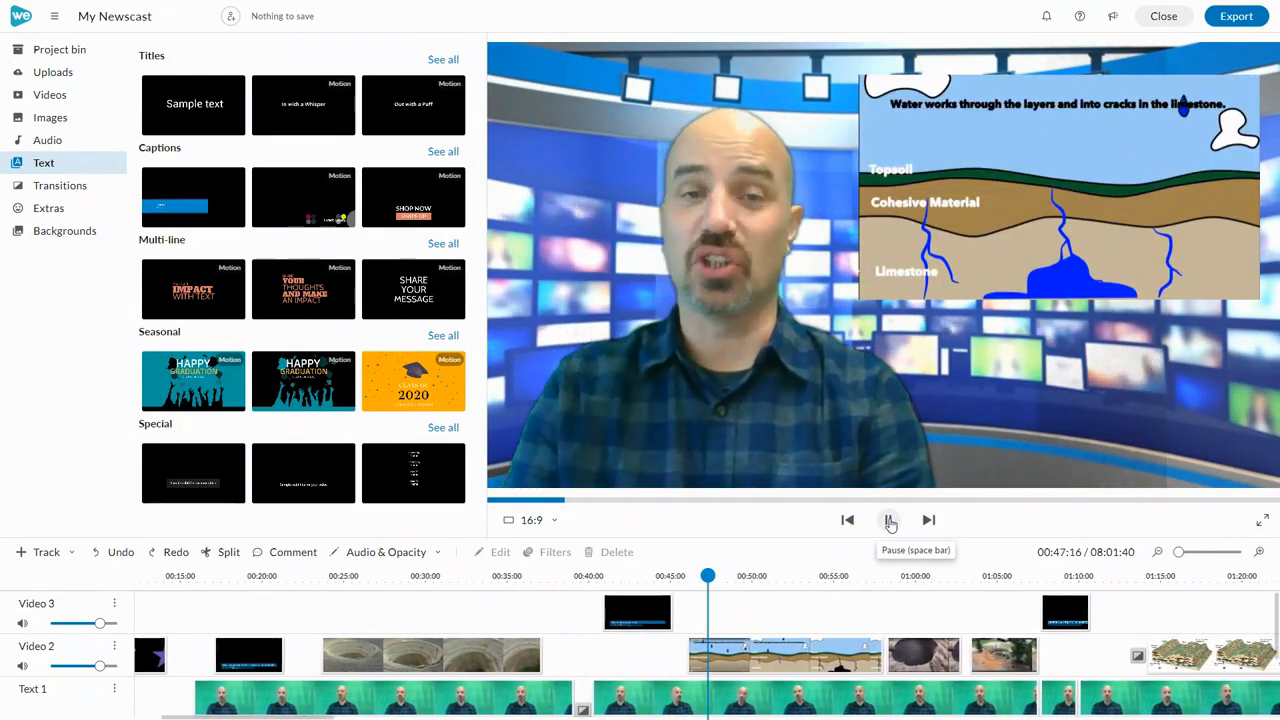
click(888, 520)
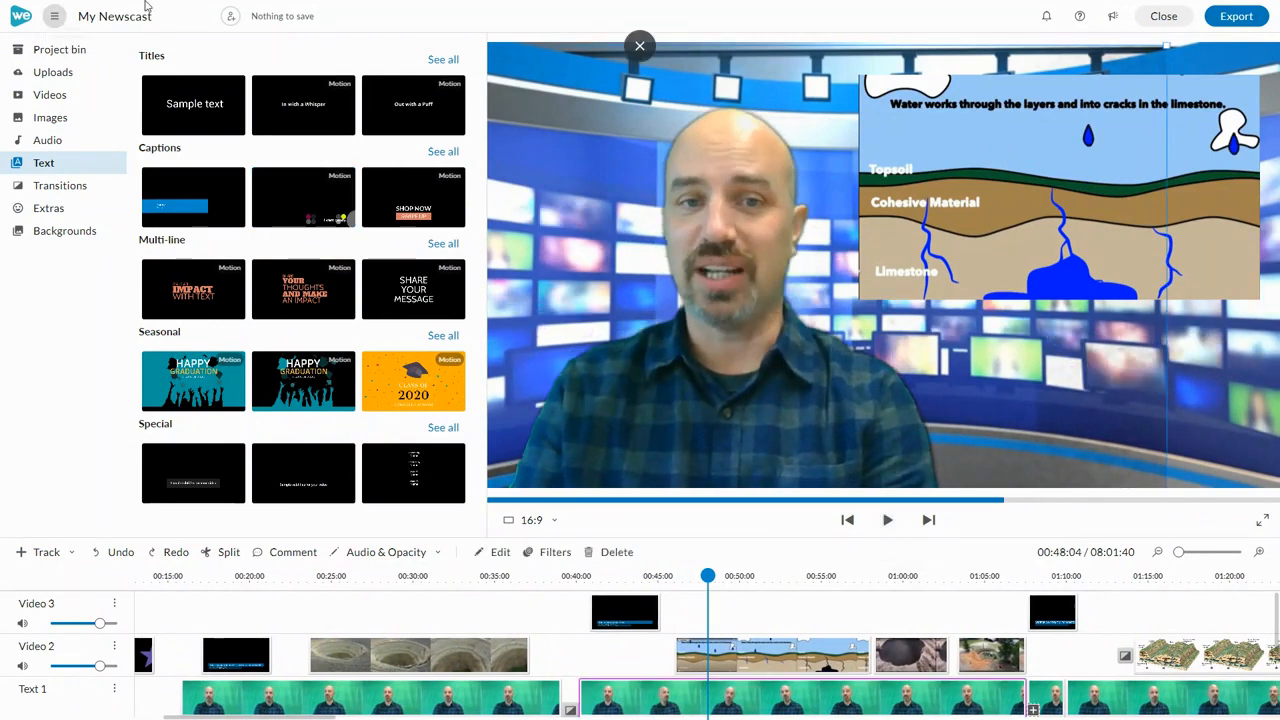
Leave full-screen editing, select the limestone animation clip and move the playhead to the second sinkhole image at about 2:22.
click(640, 47)
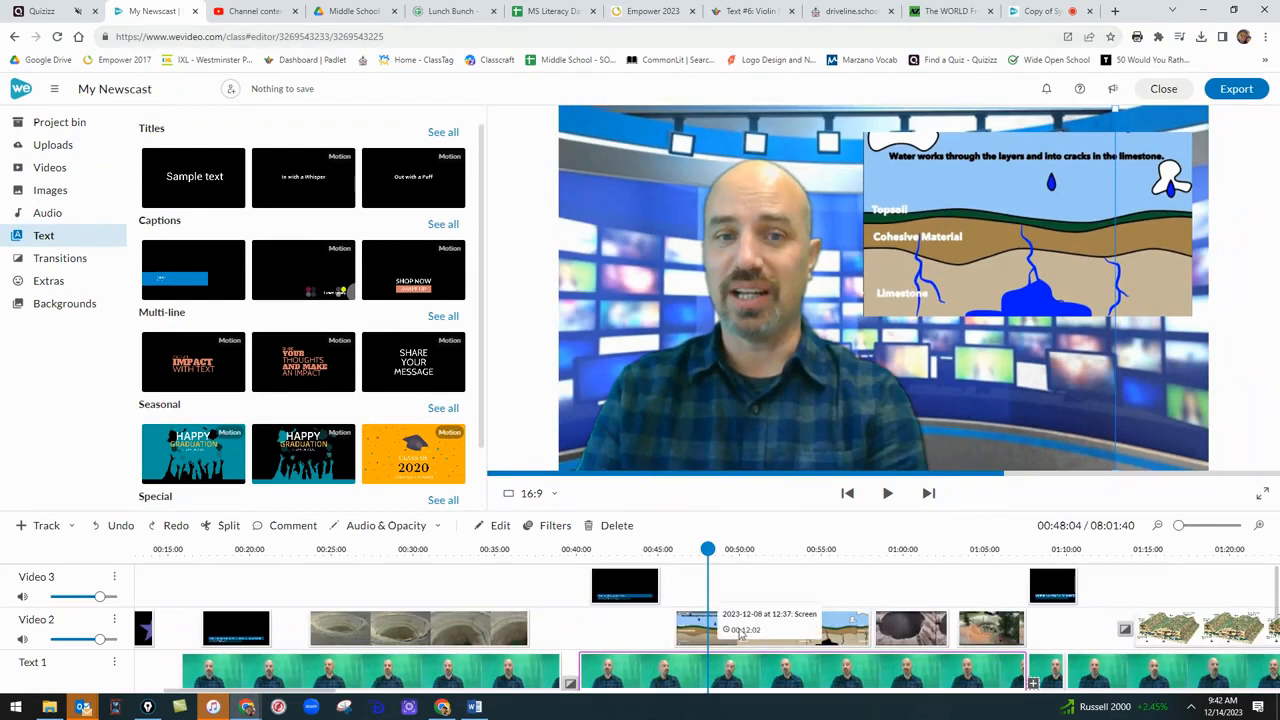
click(705, 630)
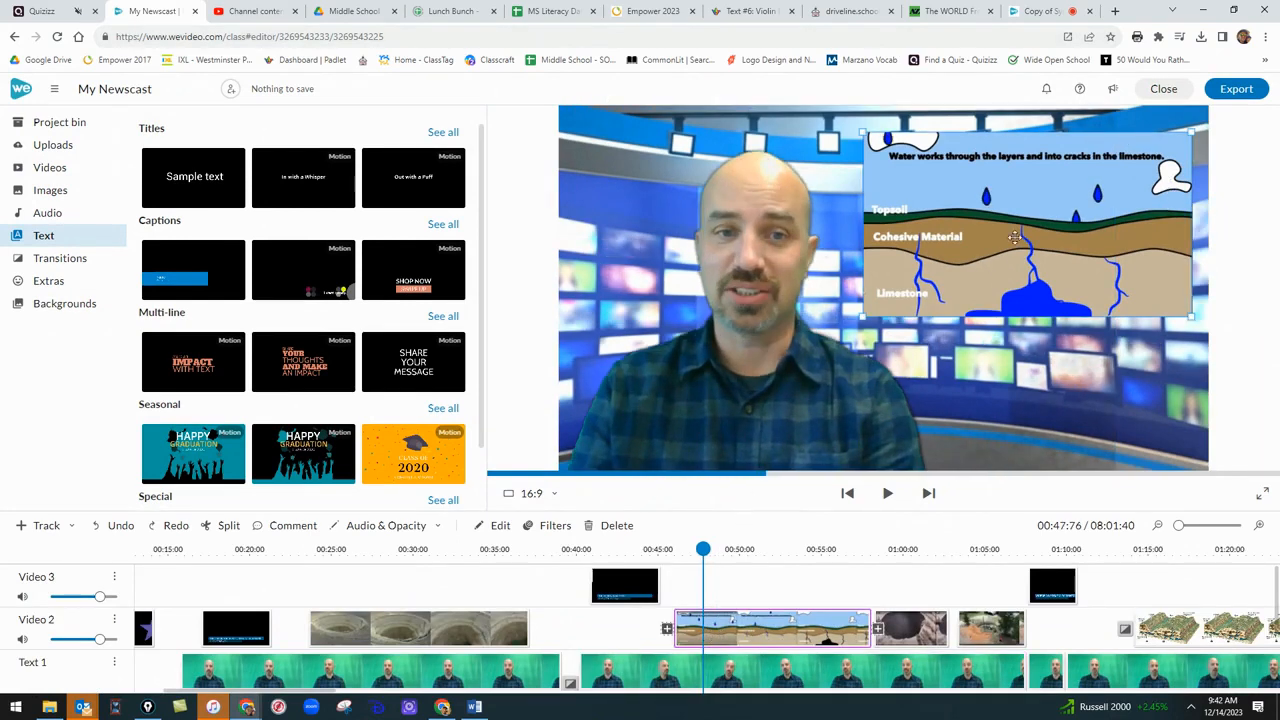
drag(704, 548, 922, 620)
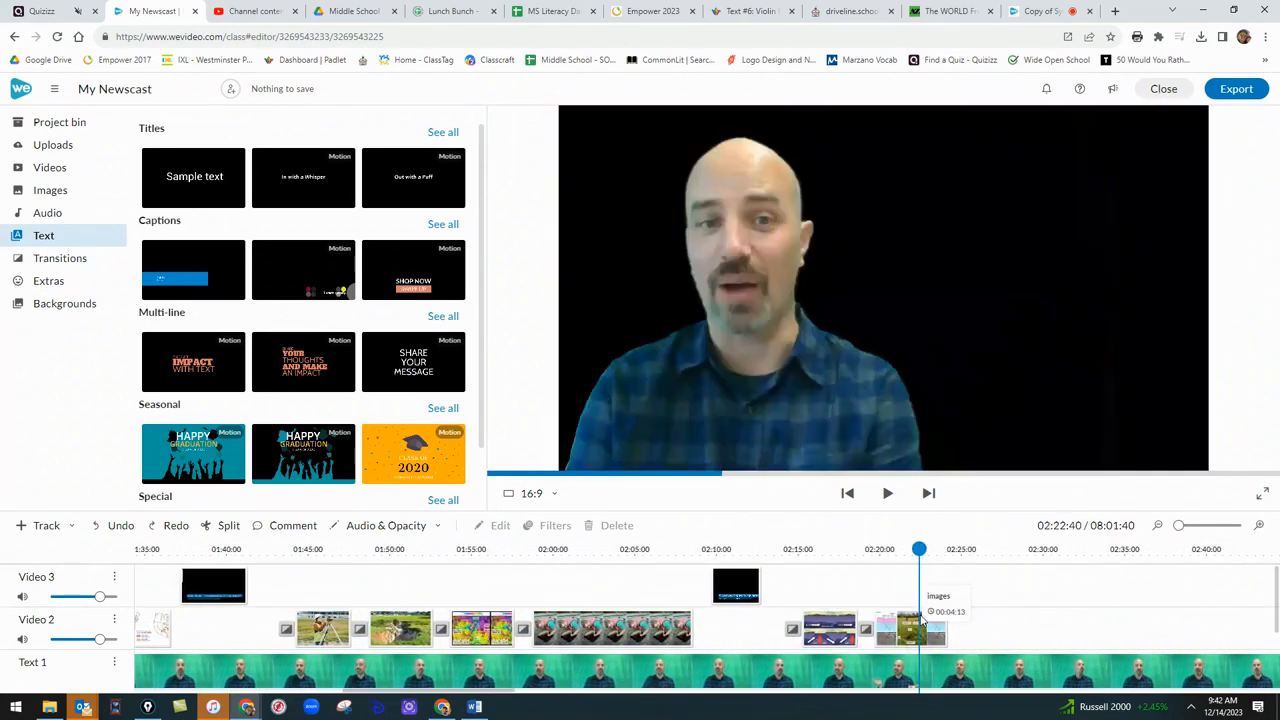
Play the newscast from 2:22 past the second sinkhole image, and extend that image clip to end at about 2:26.7.
click(915, 622)
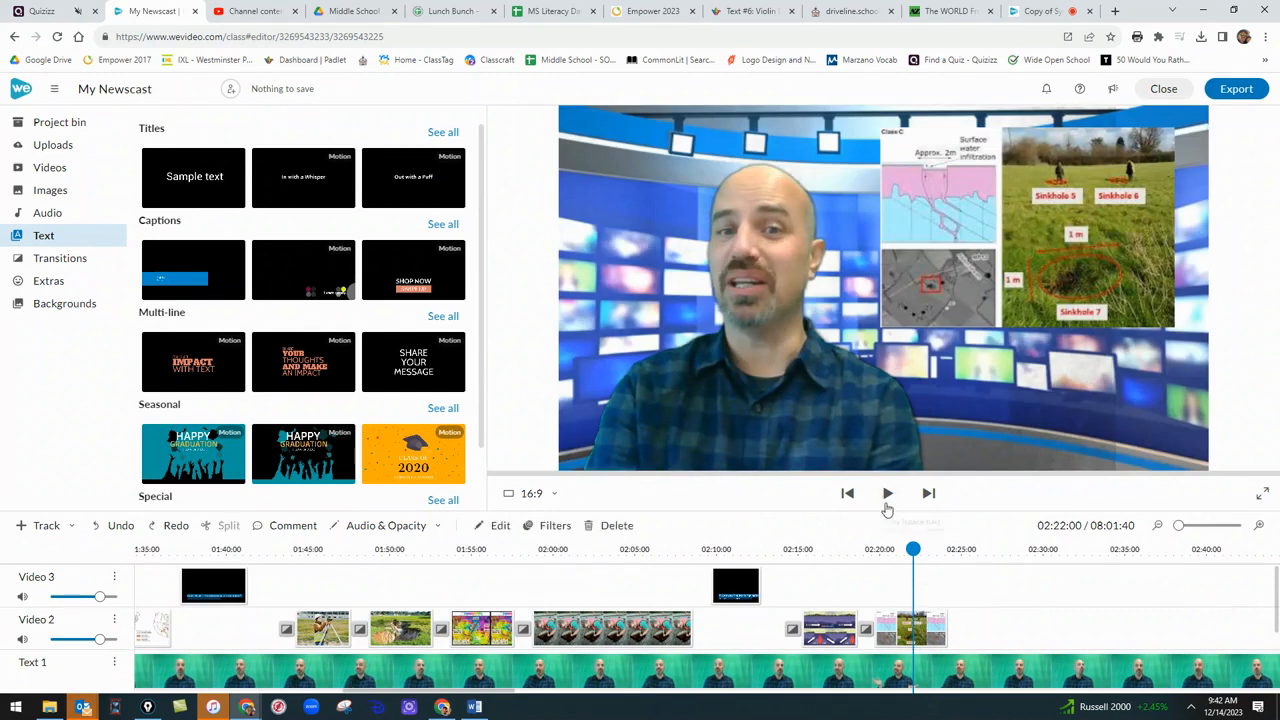
click(889, 494)
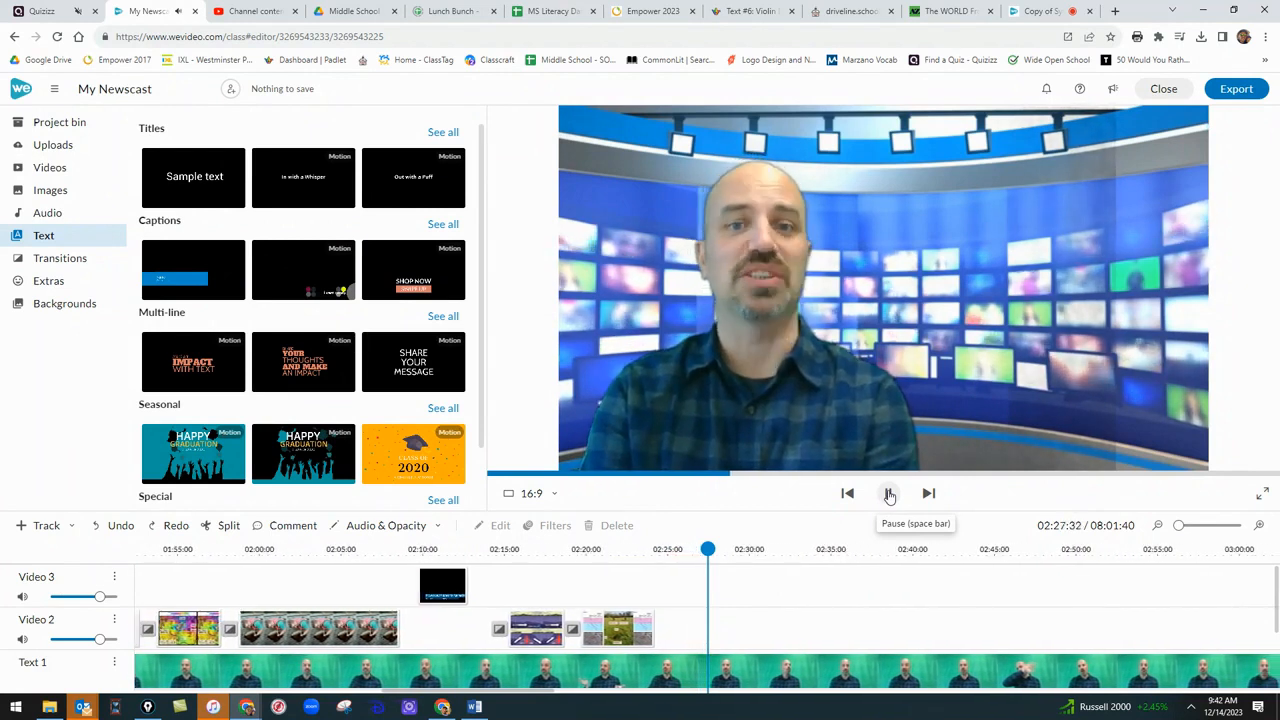
click(889, 494)
click(627, 627)
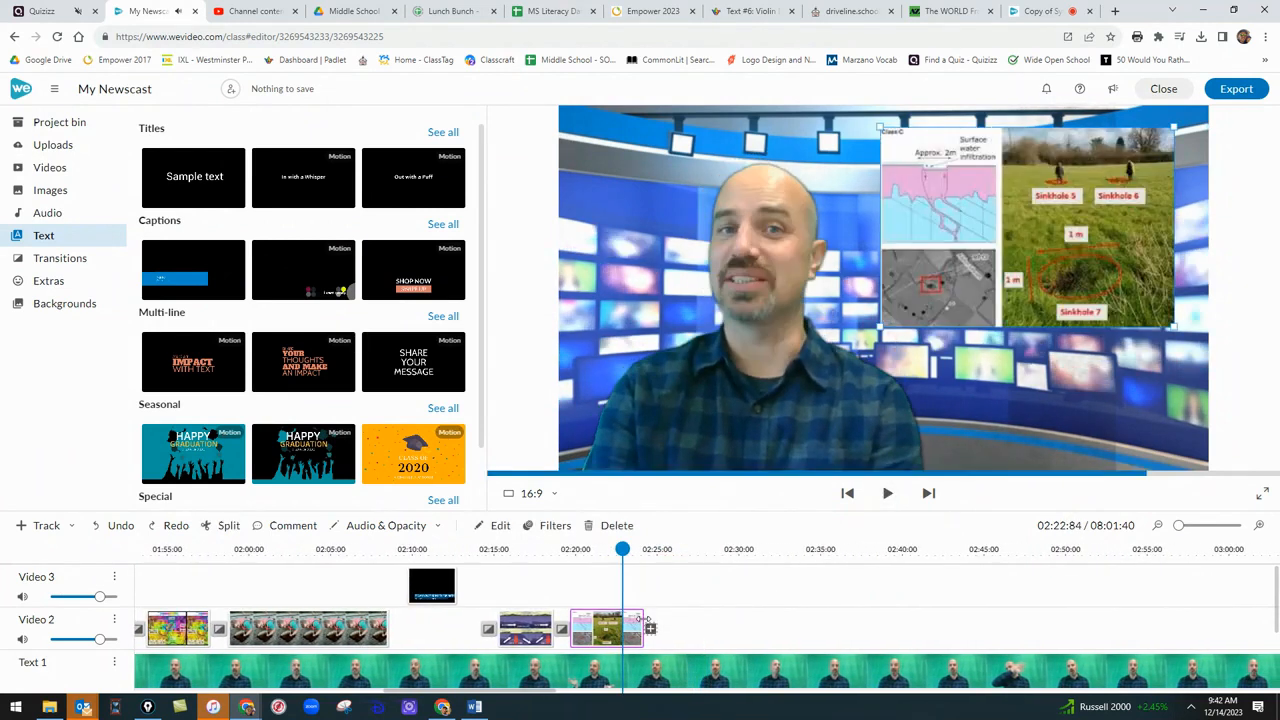
drag(656, 622, 690, 612)
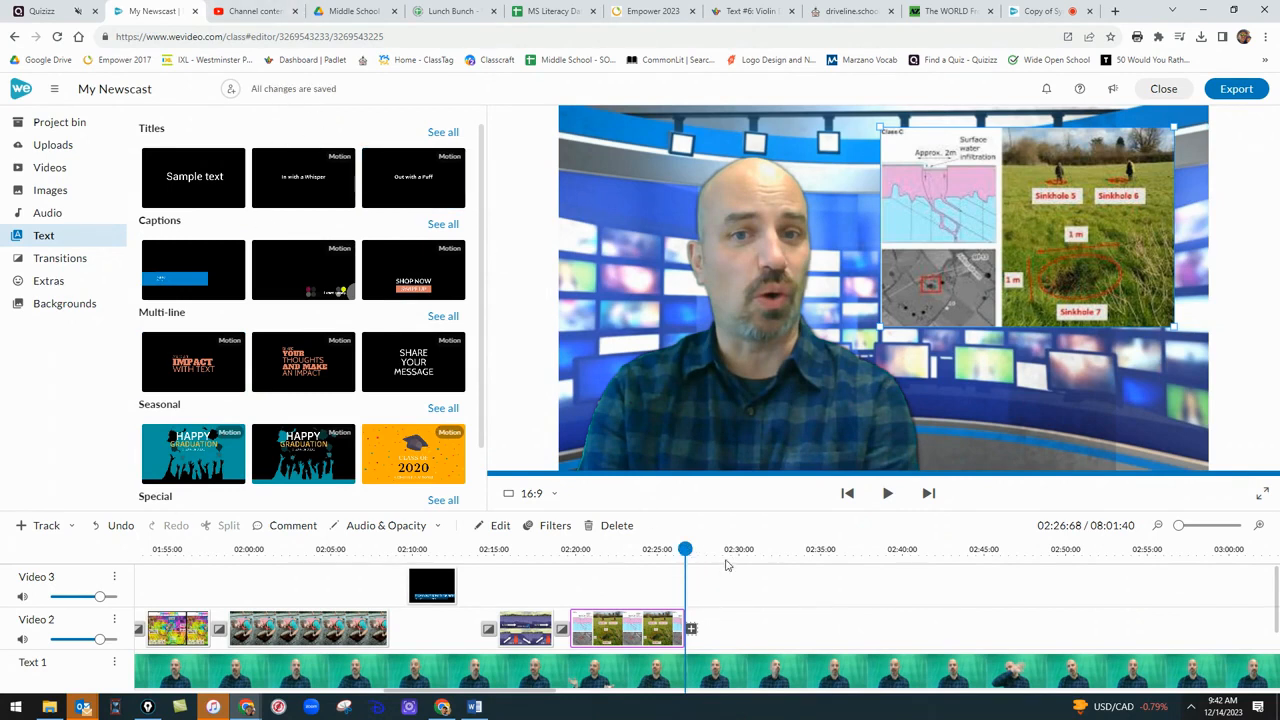
Search Google for "underground water pumping" in a new browser tab and show the image results.
click(1117, 11)
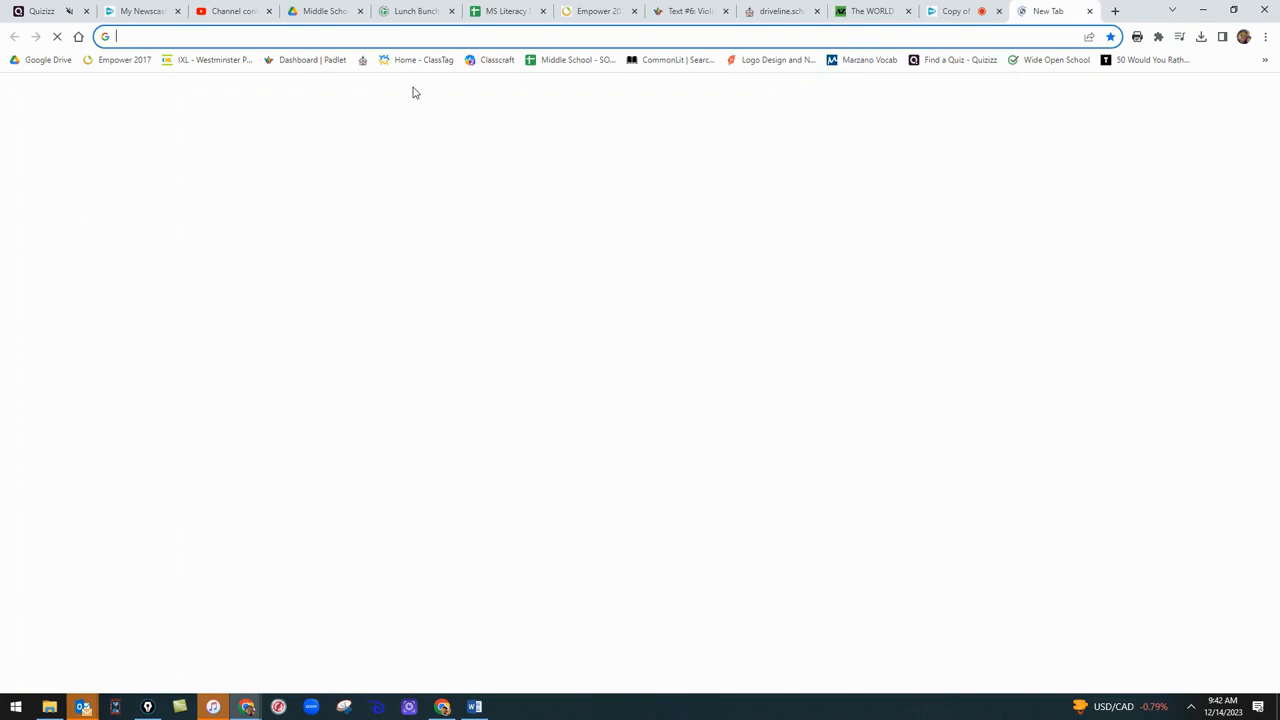
click(558, 266)
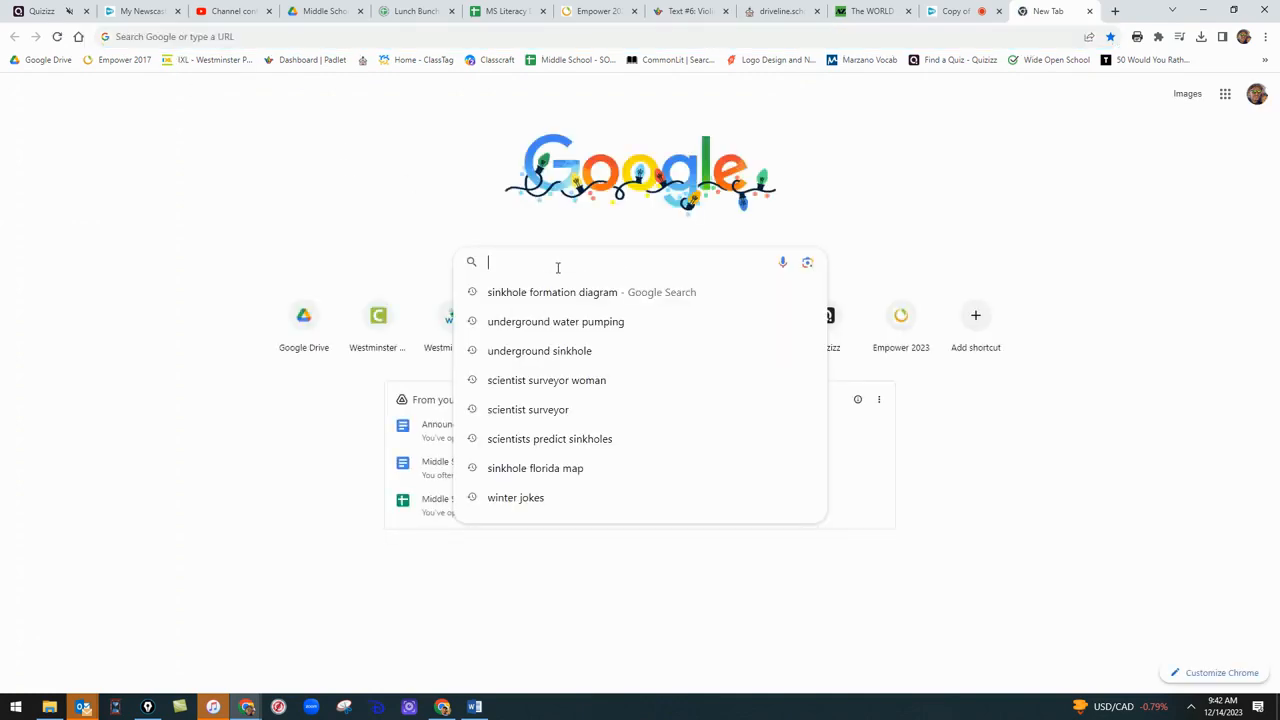
text(underground w)
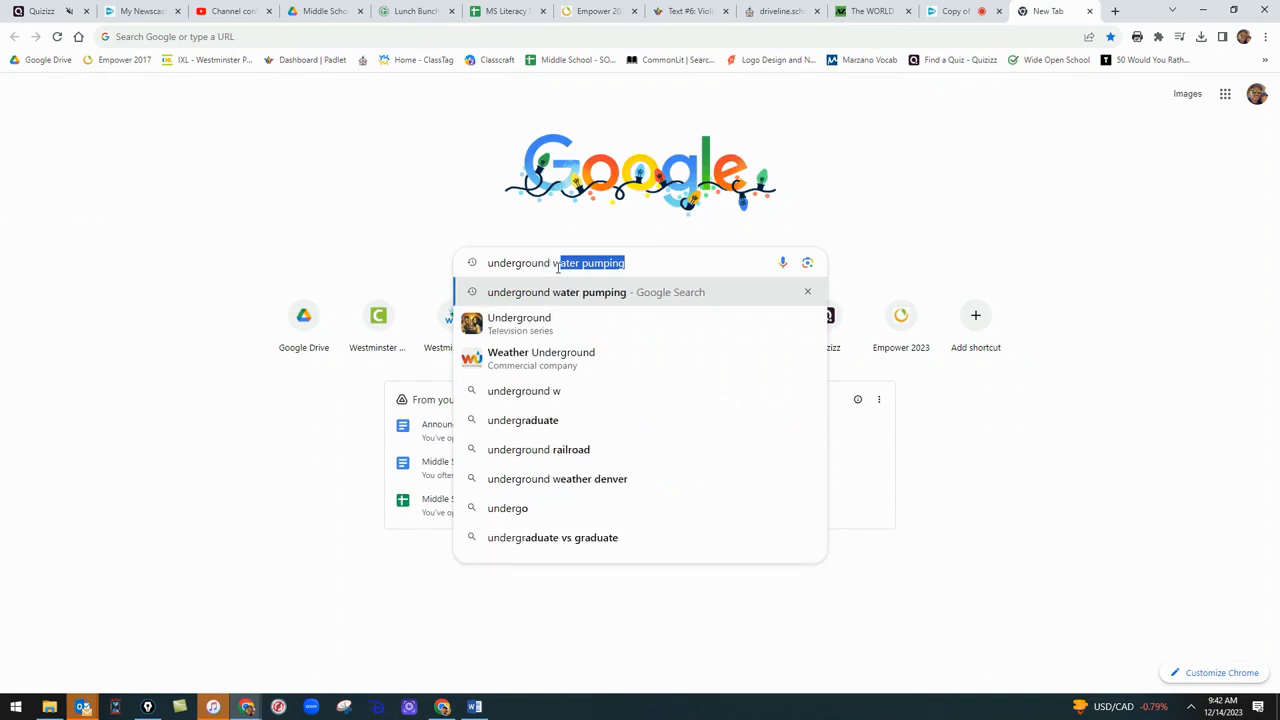
key(Return)
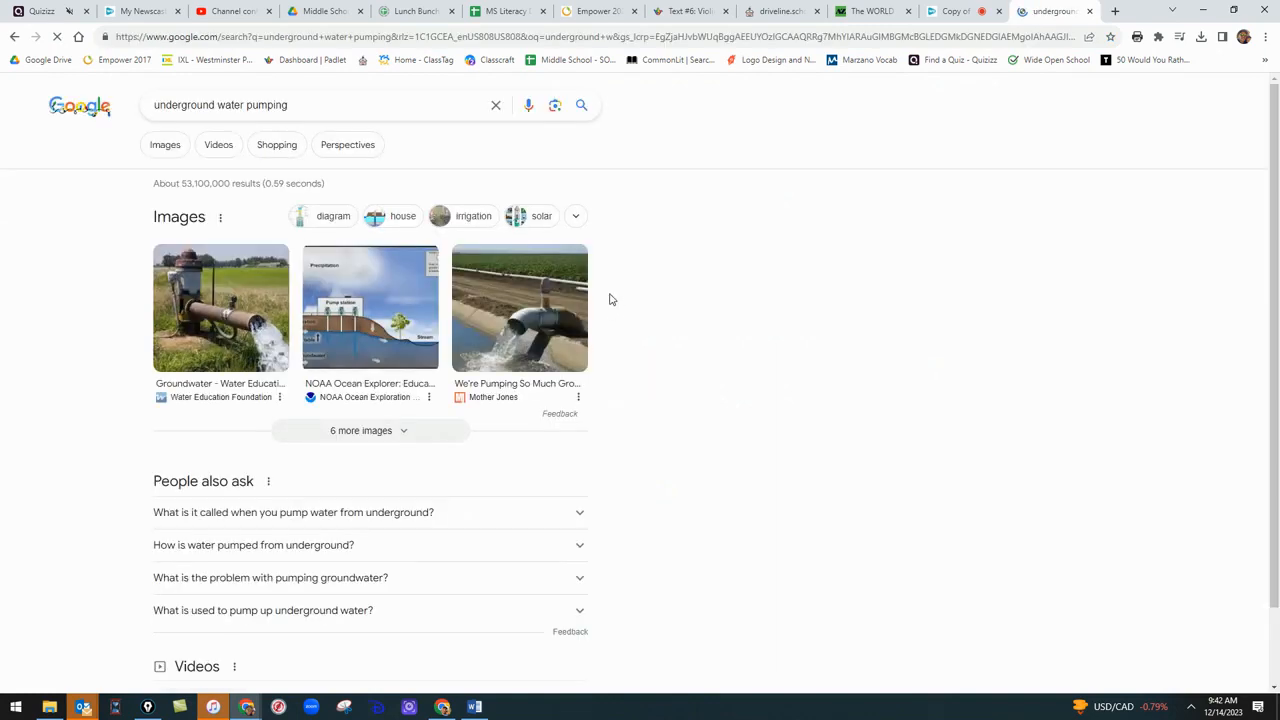
click(174, 149)
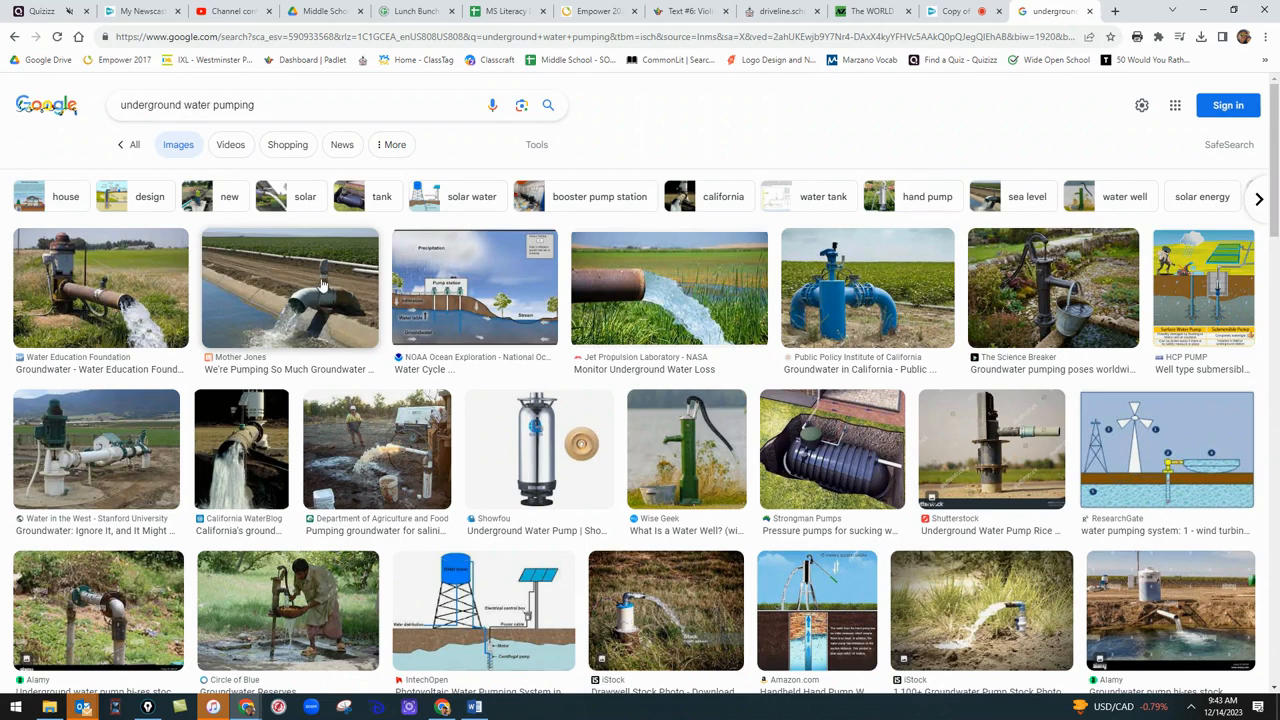
Save the Mother Jones picture of a pipe pouring into an irrigation canal as Groundwater in the Synergistic Learning folder.
right_click(311, 275)
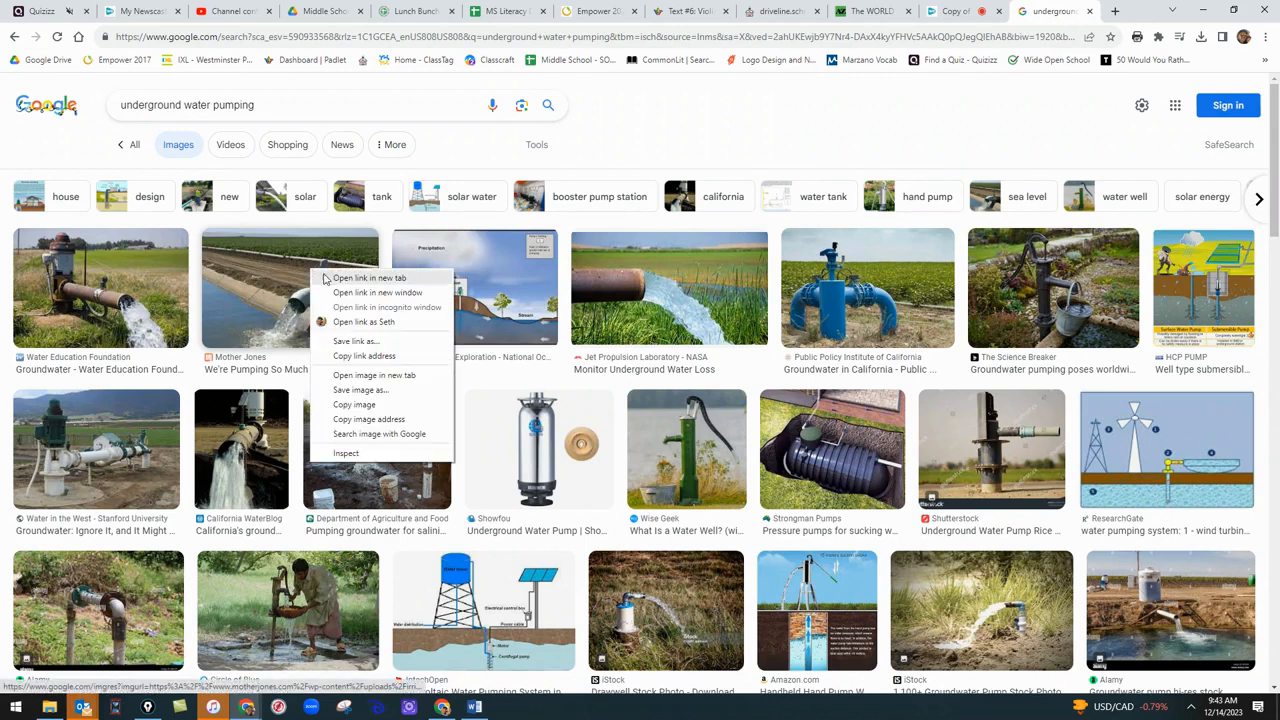
click(361, 390)
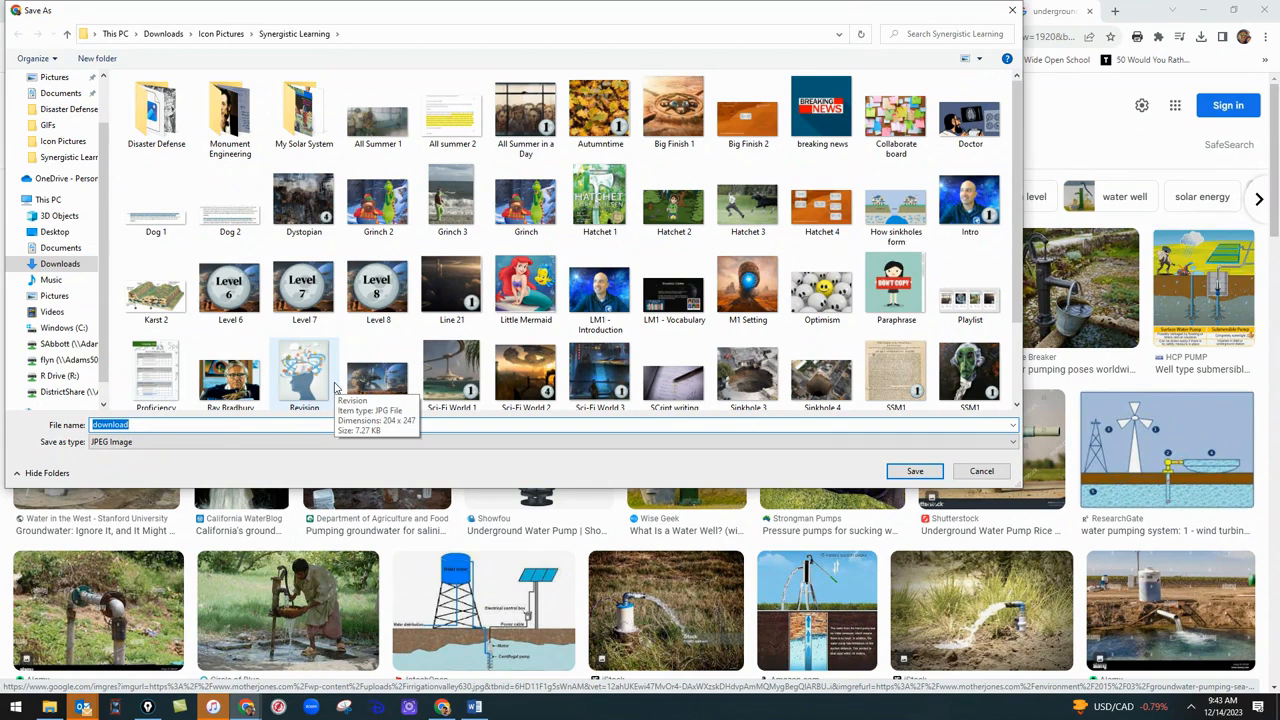
text(Gro)
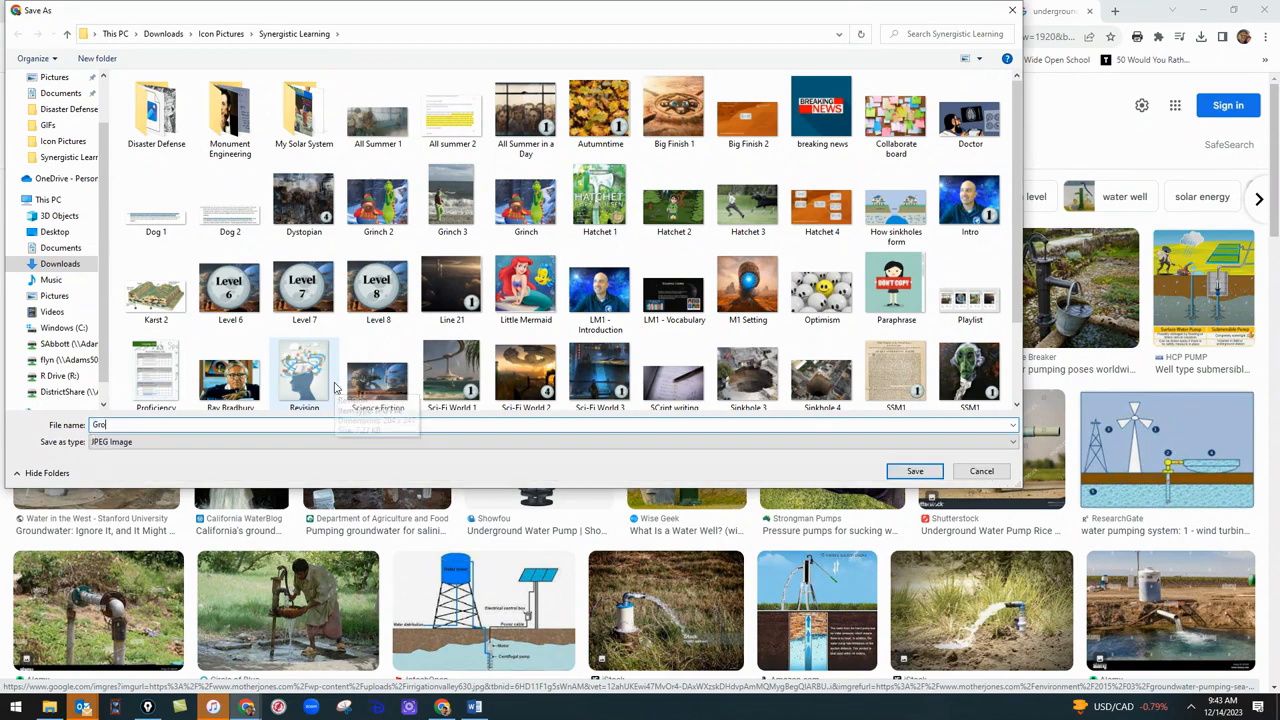
key(Return)
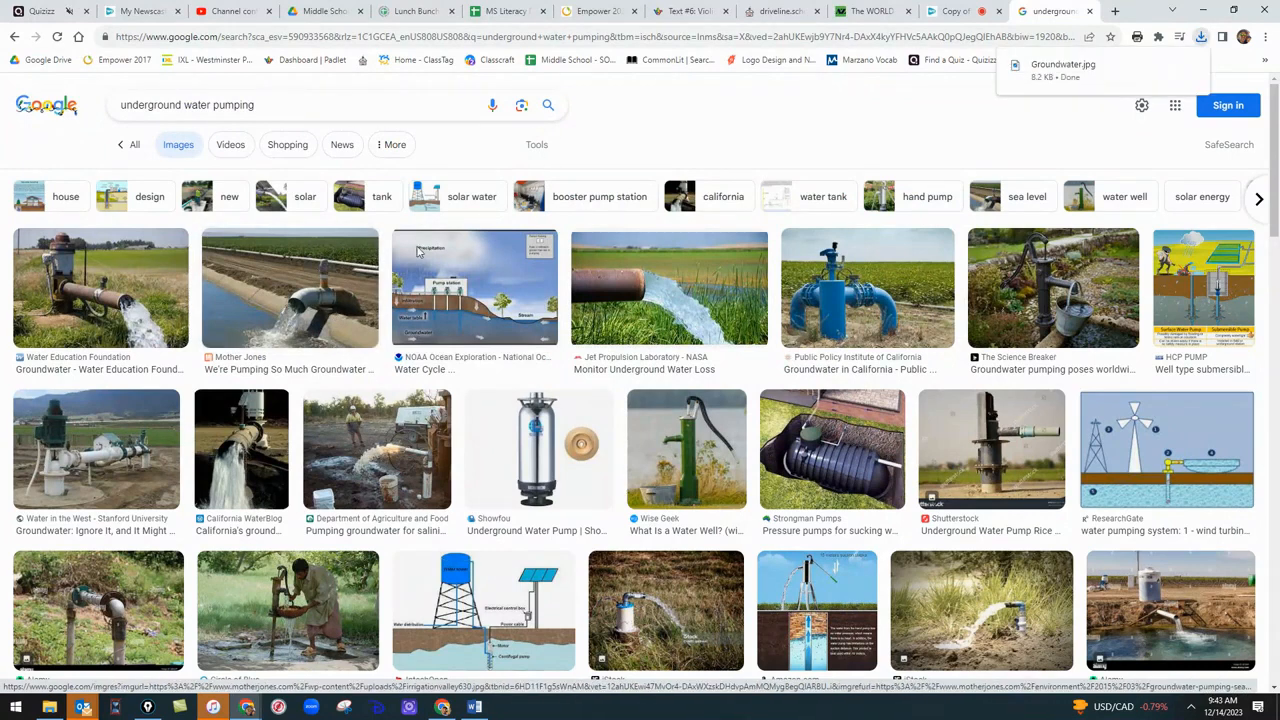
Go to the GIPHY website and search it for "water pumping underground".
click(306, 38)
text(giphy)
key(Return)
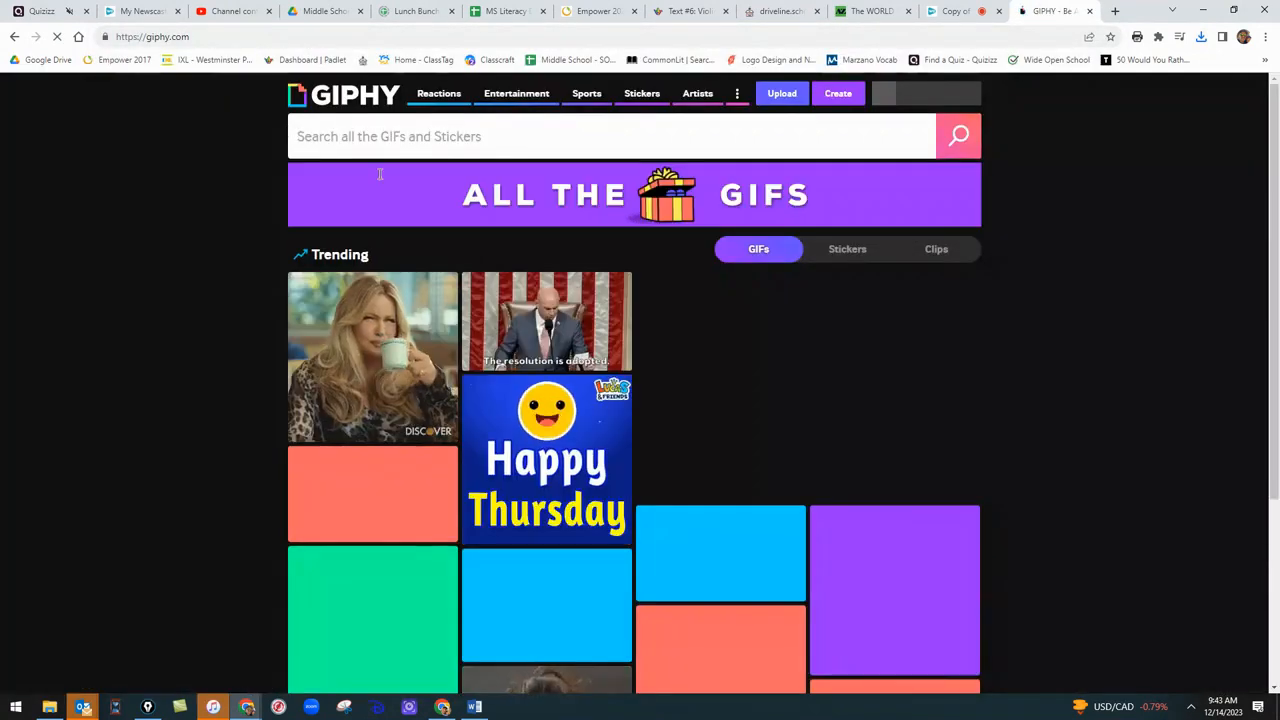
click(462, 136)
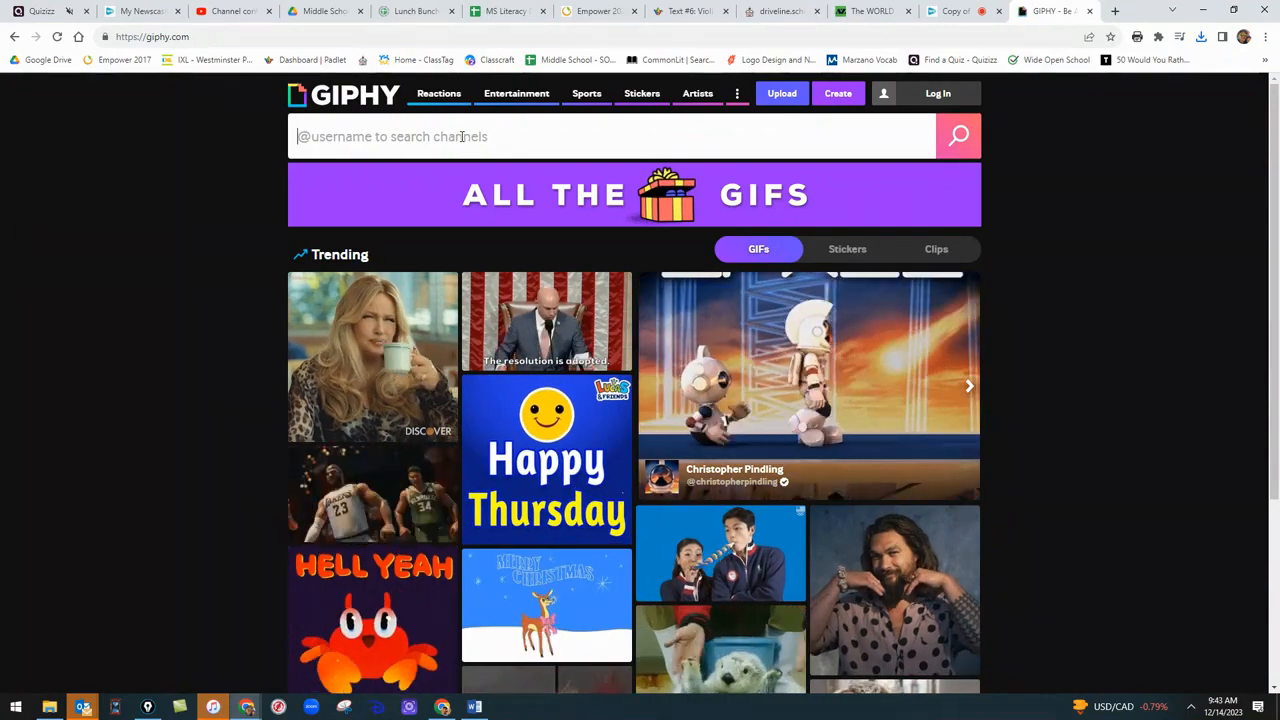
text(water )
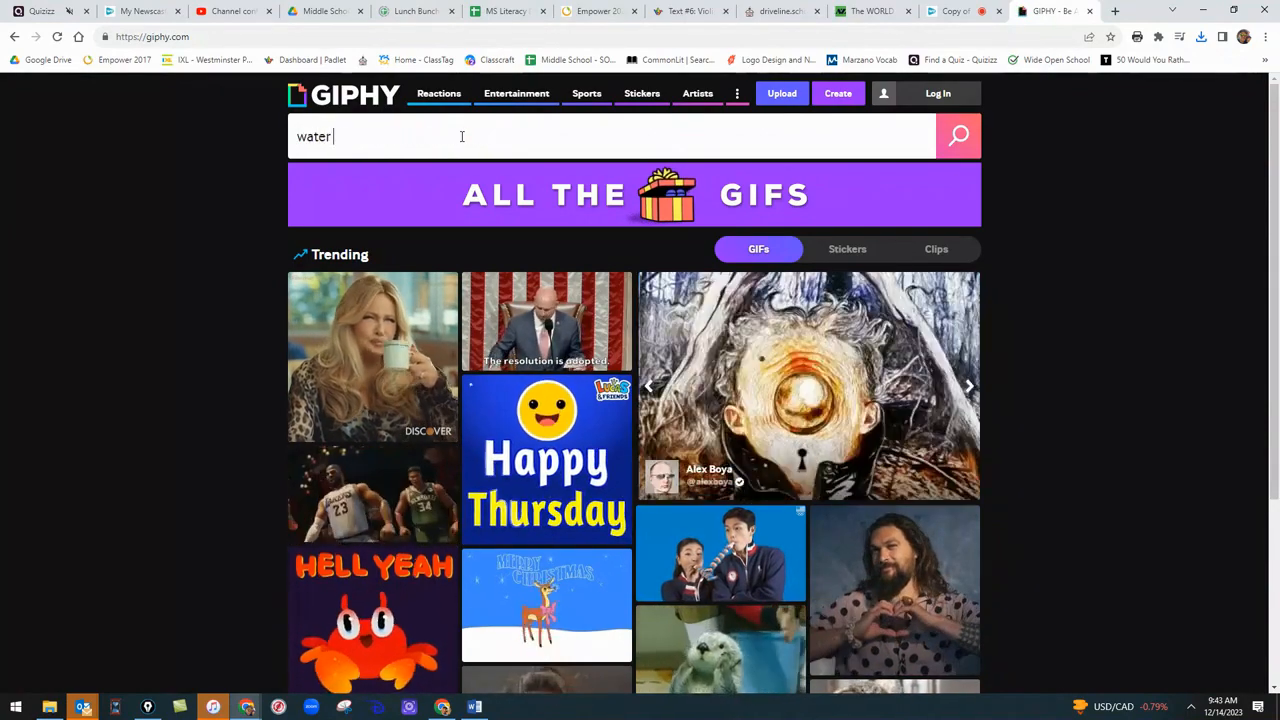
text(pumping underground)
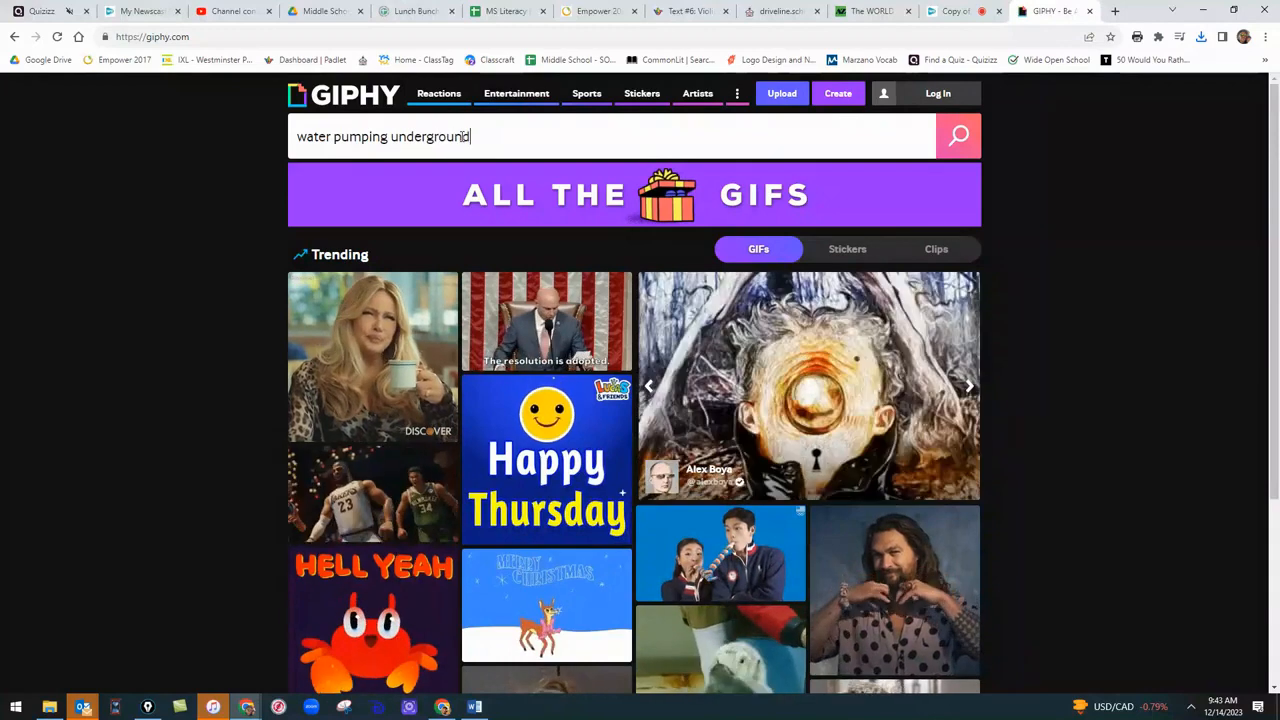
key(Return)
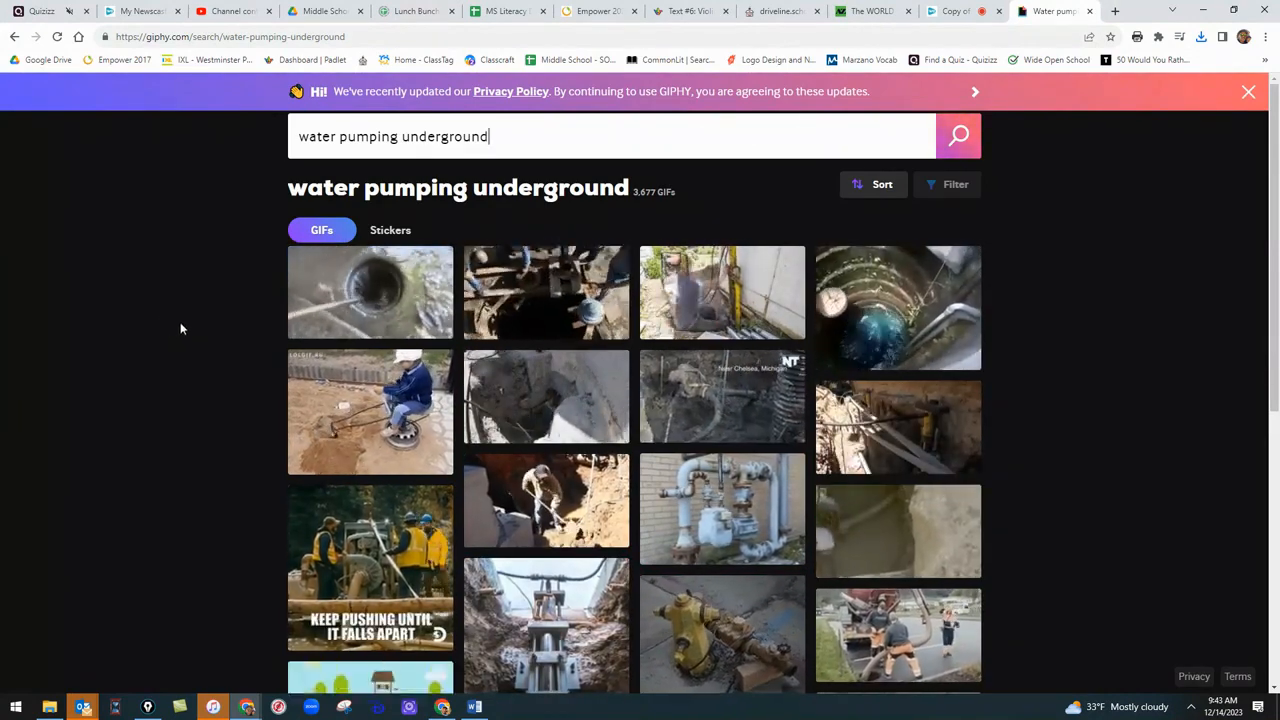
Look through the water pumping GIFs for an animation that could illustrate pumping water from underground.
scroll(643, 482, down, 2)
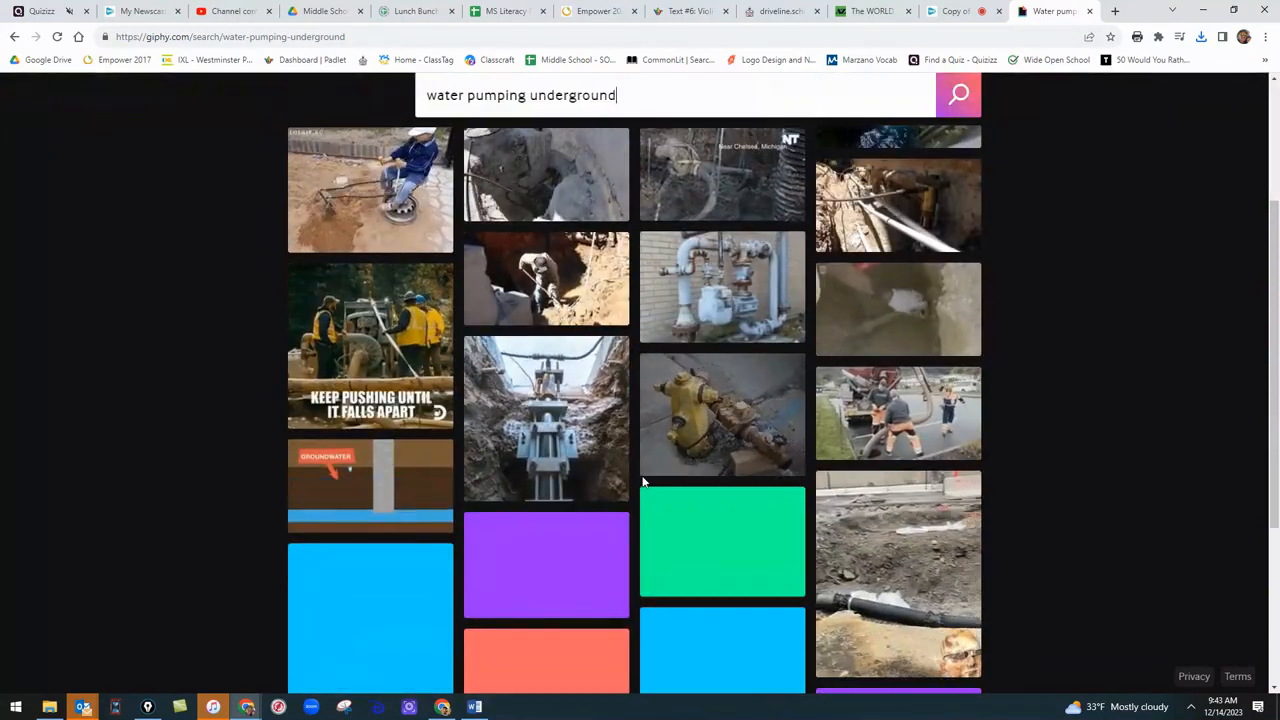
scroll(643, 482, down, 2)
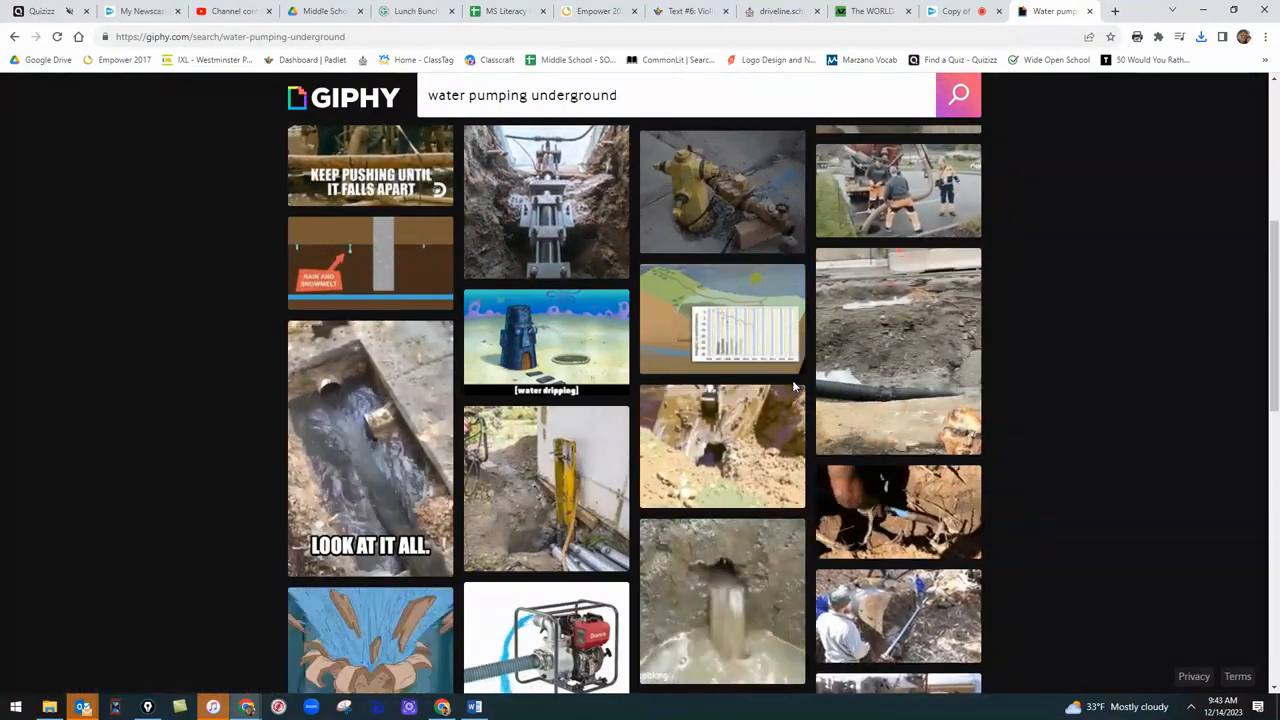
scroll(793, 385, down, 2)
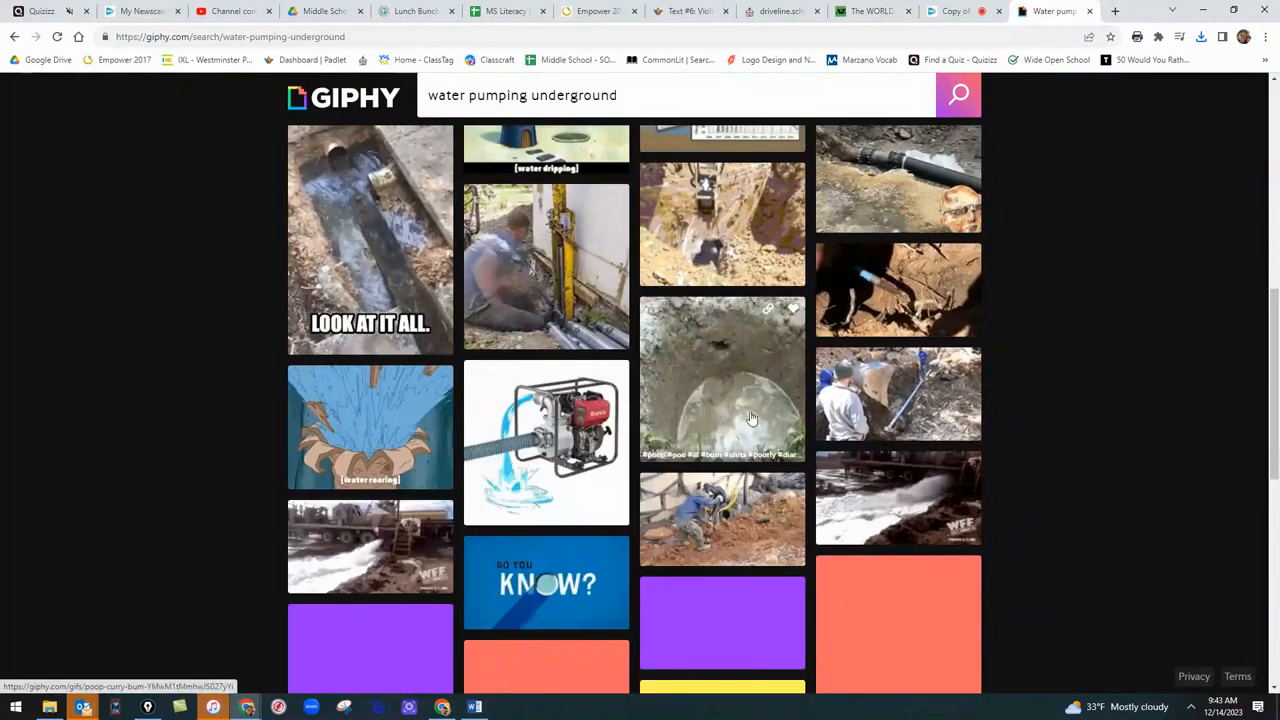
scroll(751, 418, down, 2)
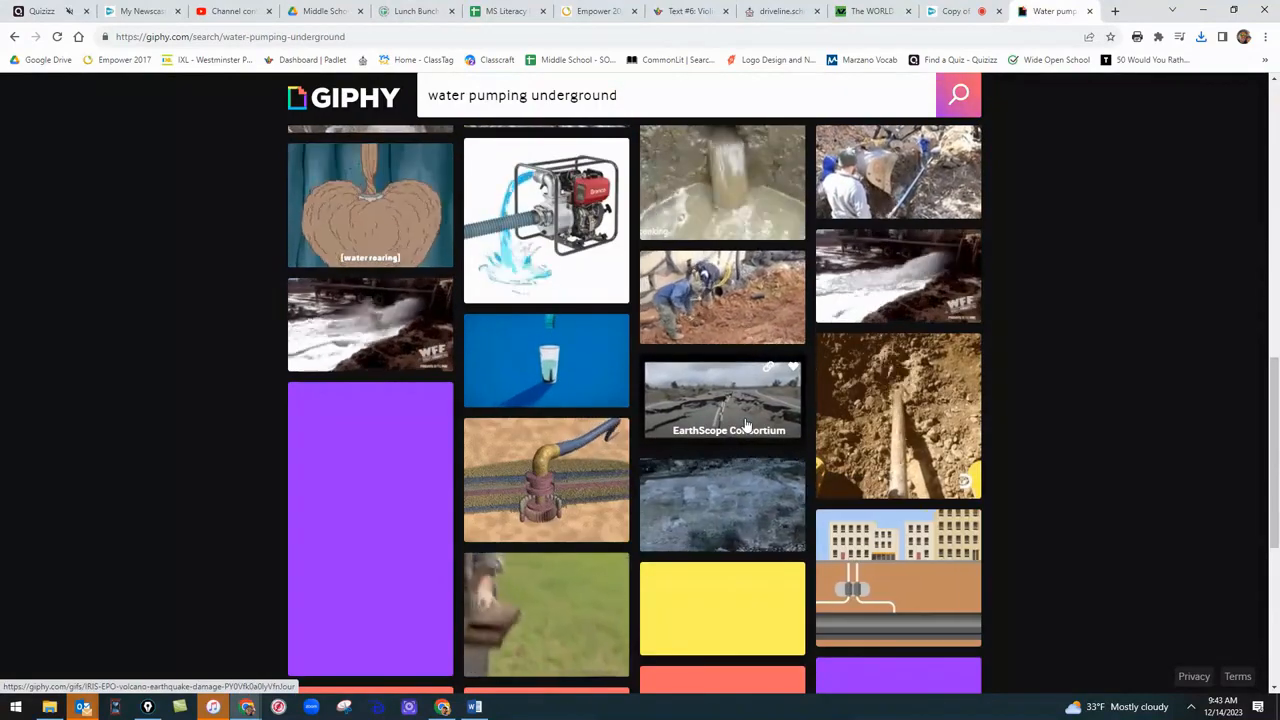
scroll(740, 428, down, 2)
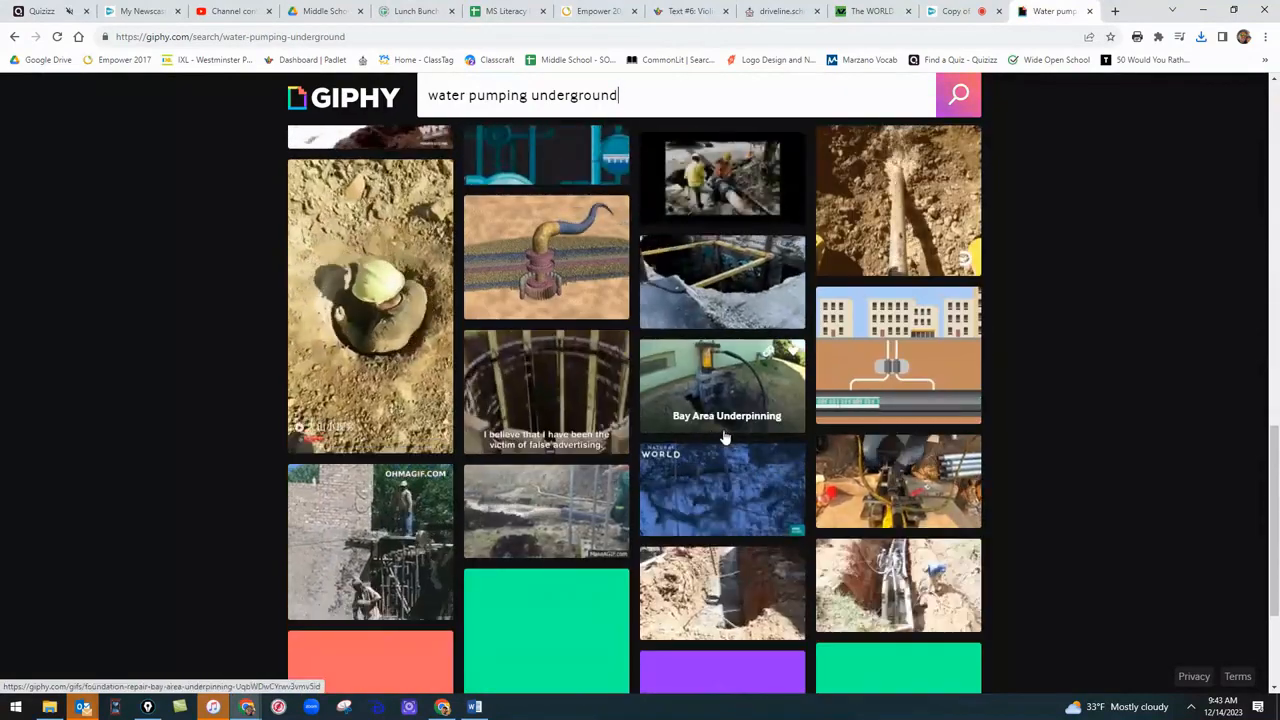
scroll(744, 437, down, 2)
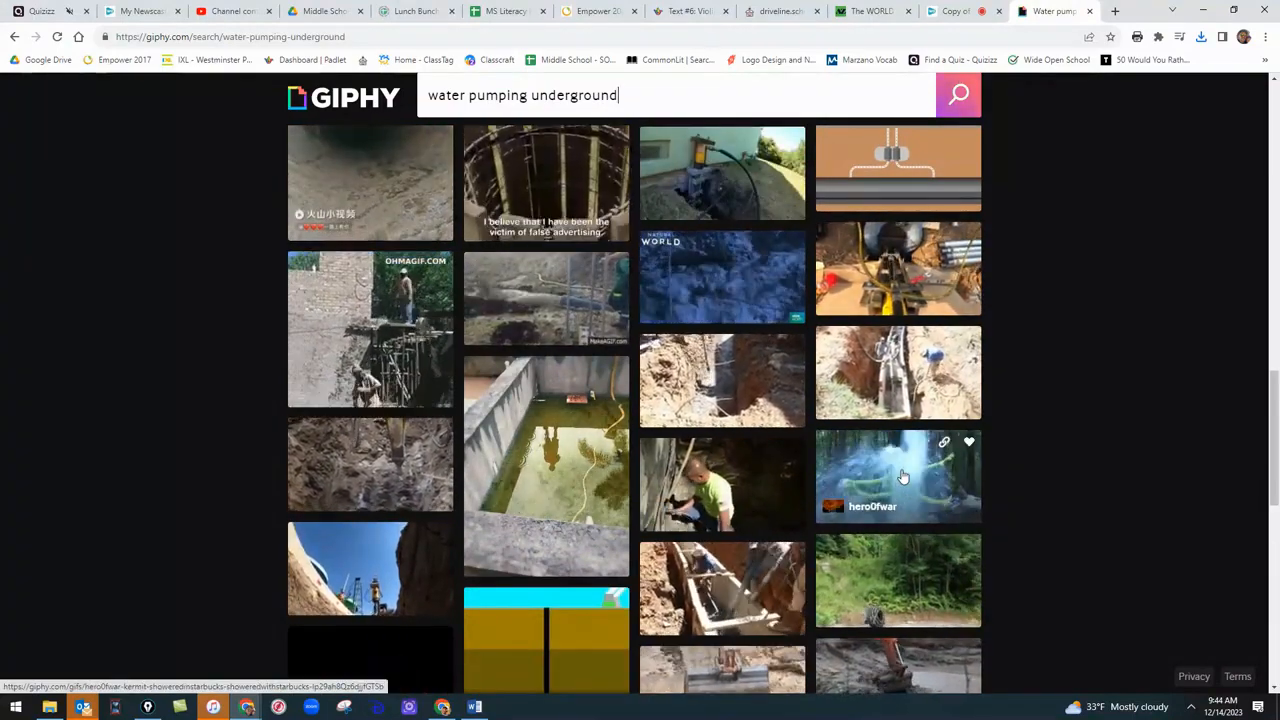
scroll(880, 480, down, 2)
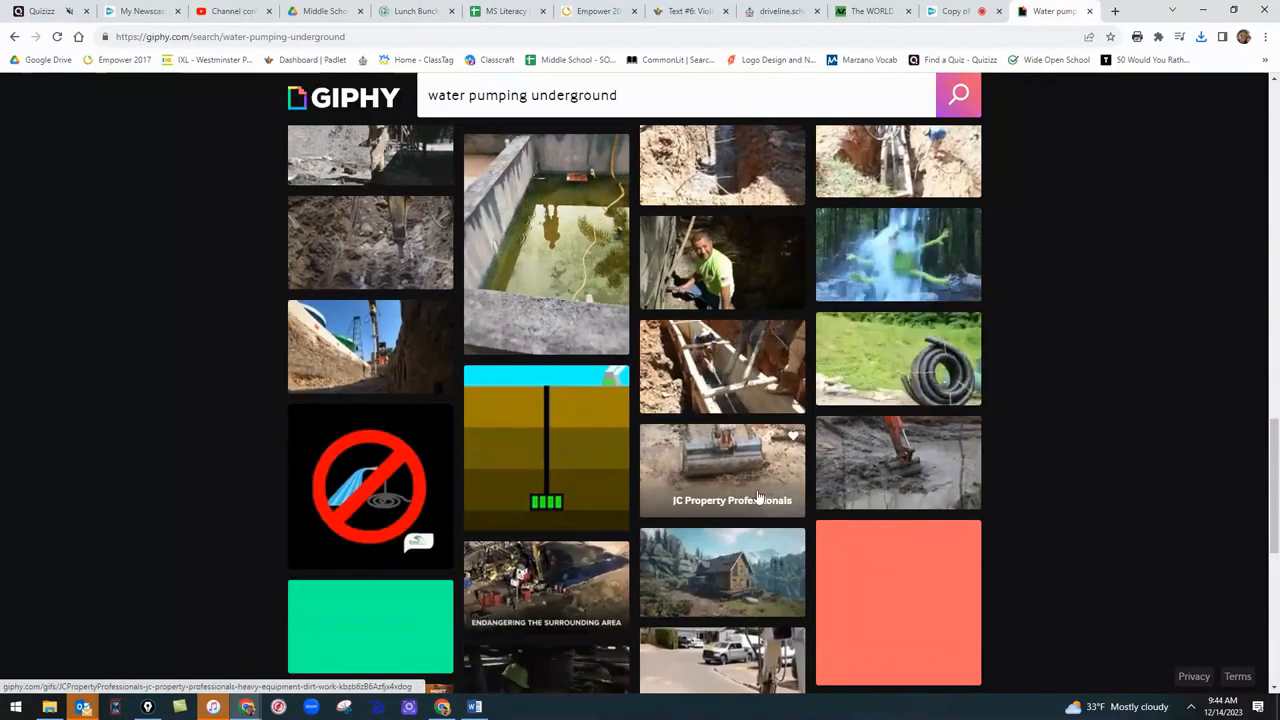
scroll(758, 497, down, 2)
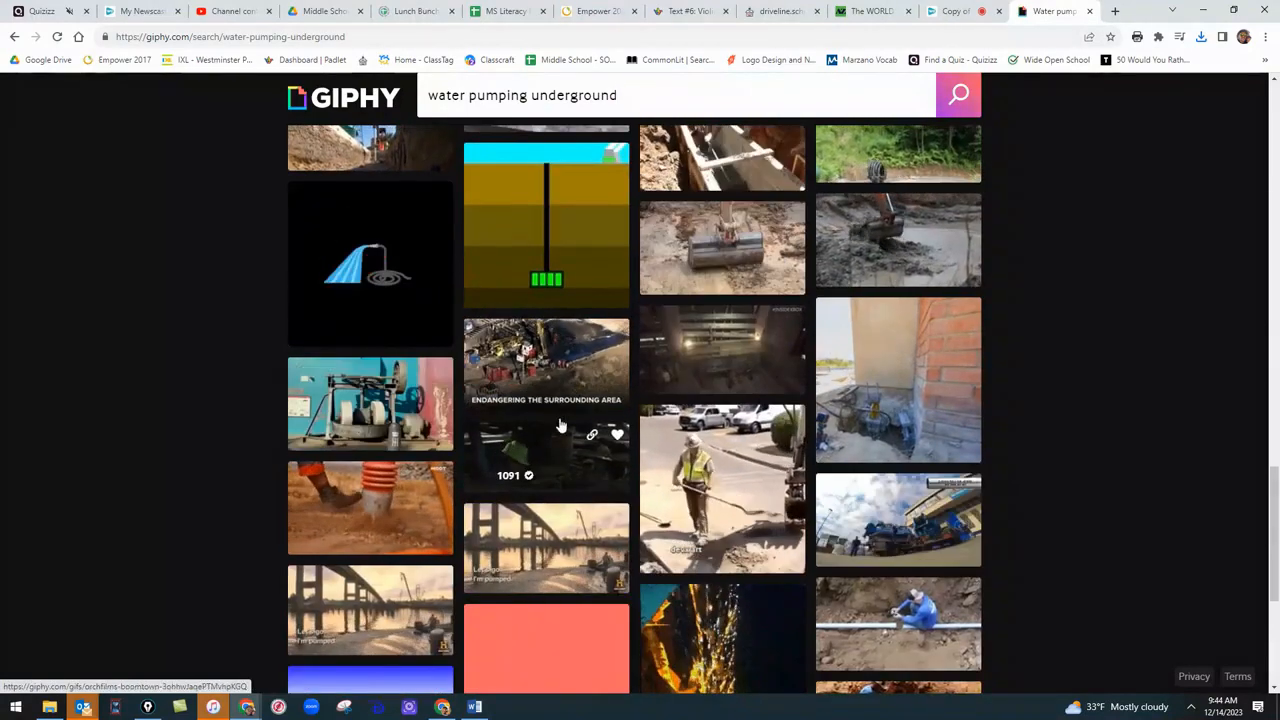
Search GIPHY for "groundwater" instead and look through the resulting GIFs.
scroll(560, 427, up, 5)
triple_click(563, 137)
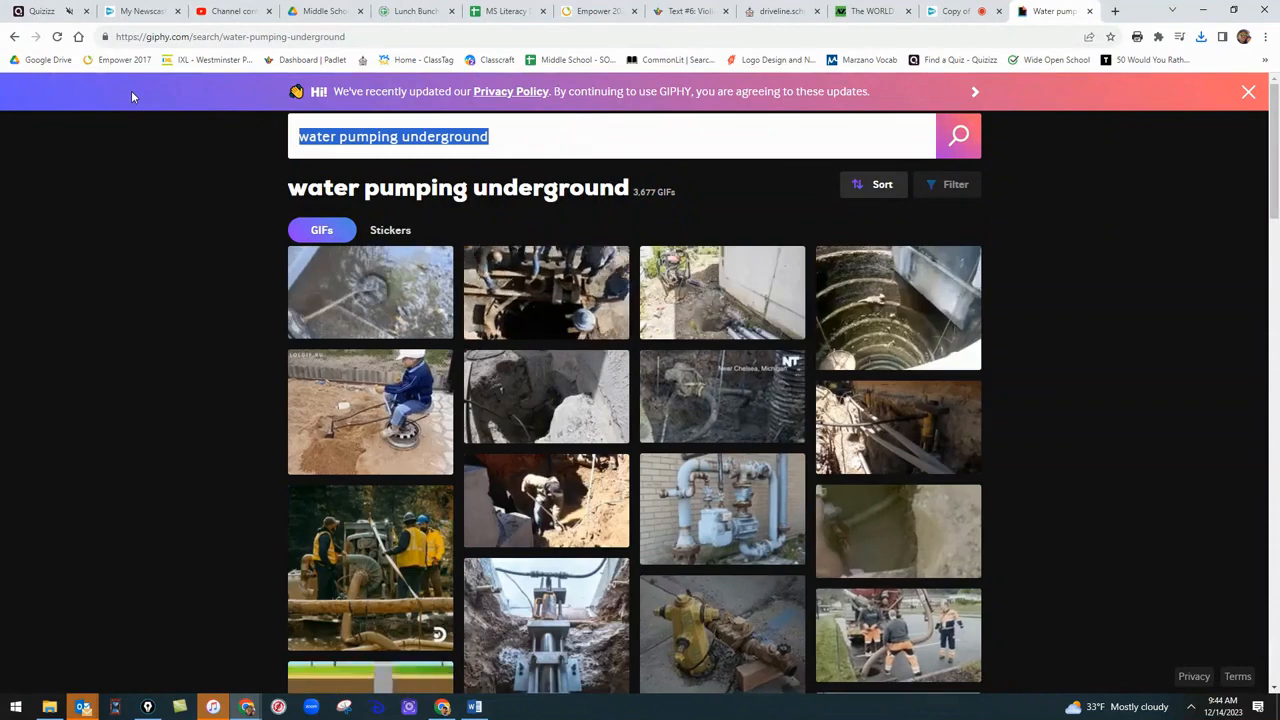
text(groundwater)
key(Return)
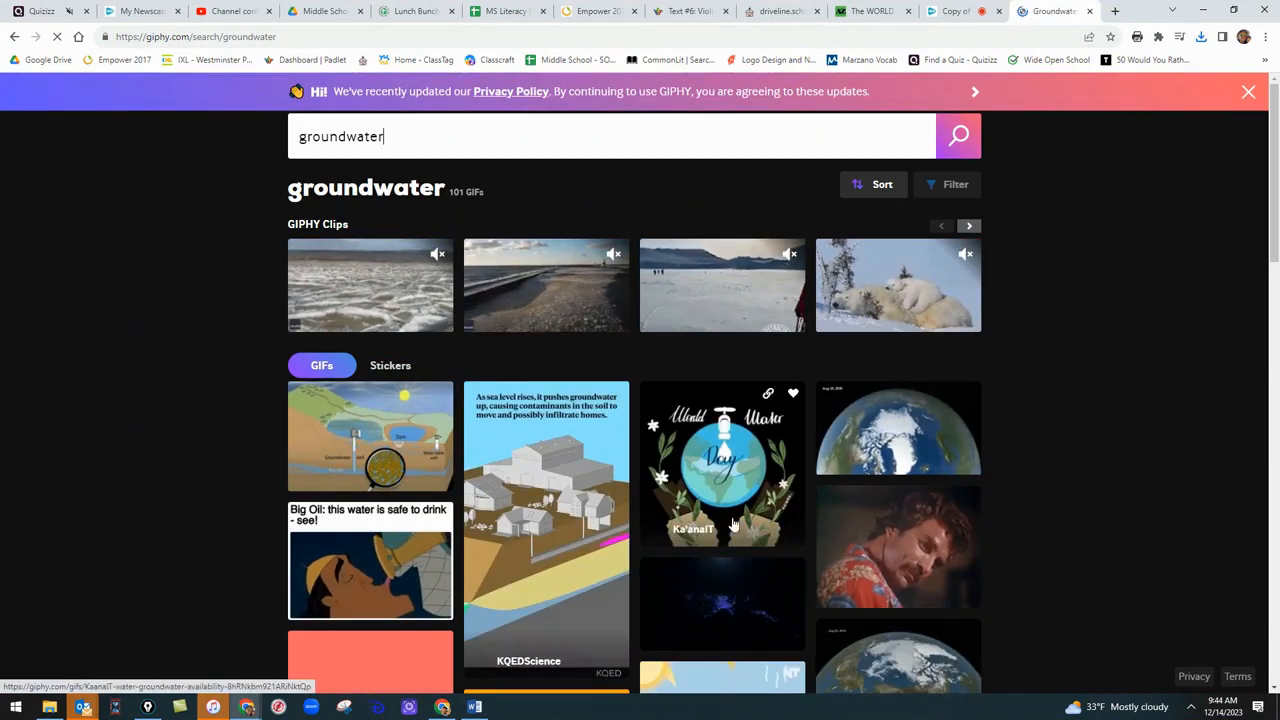
scroll(475, 505, down, 2)
scroll(793, 523, down, 2)
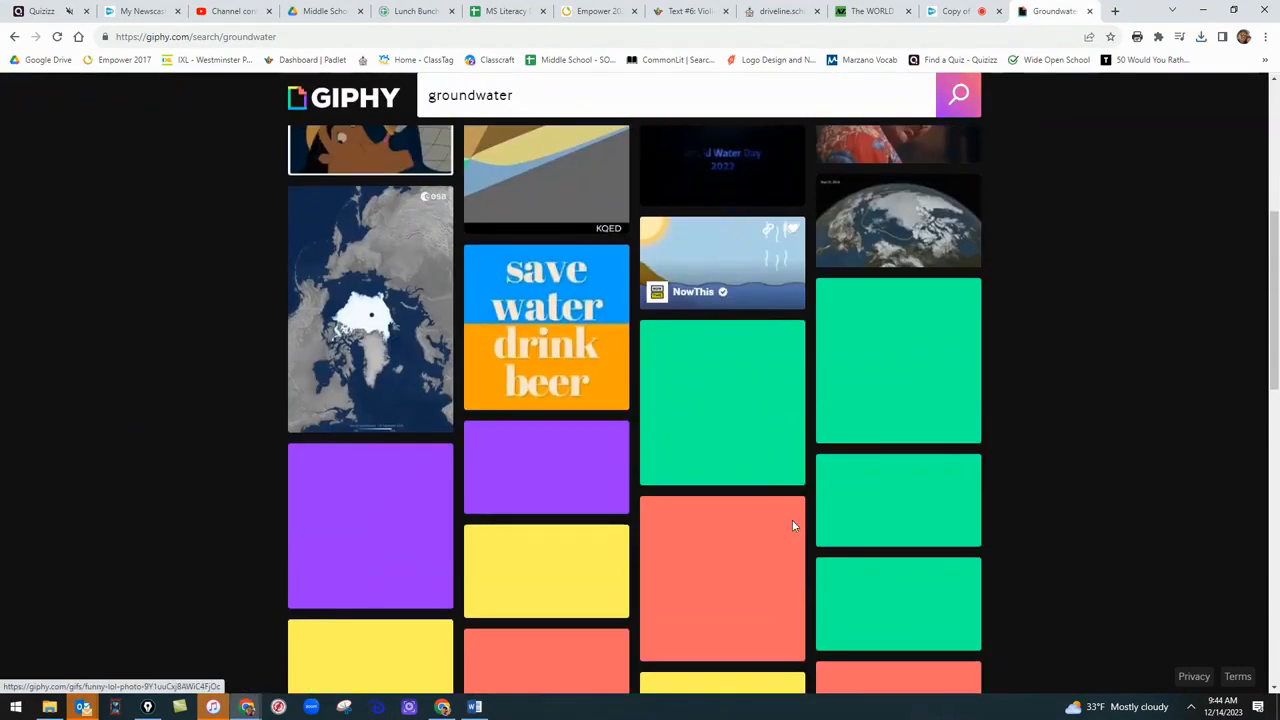
scroll(720, 503, down, 2)
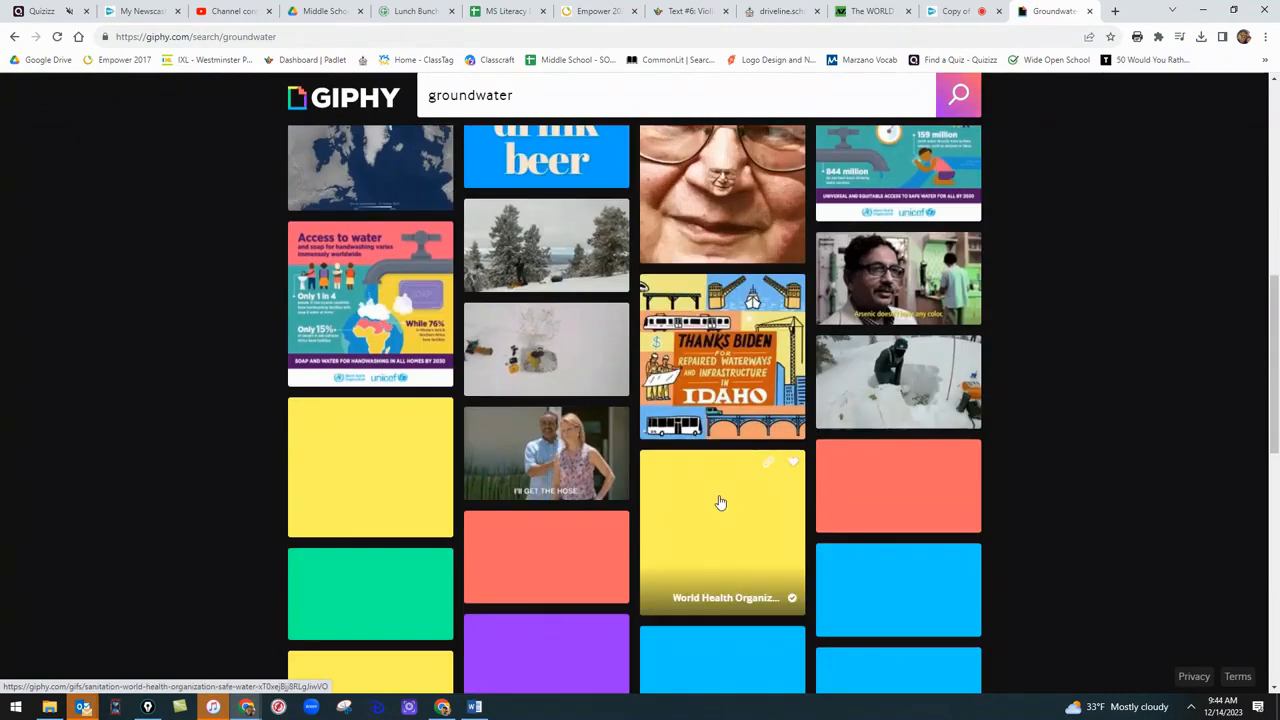
scroll(680, 485, down, 2)
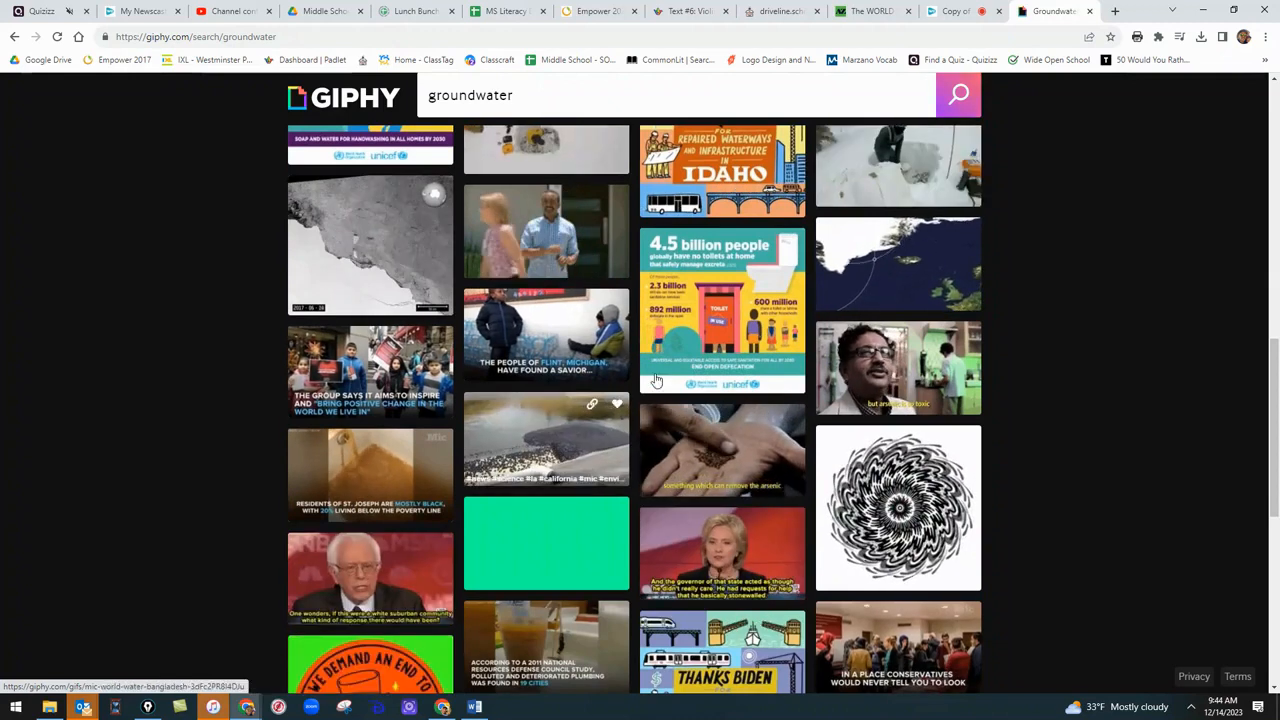
Search Google for "groundwater pumping" in another new browser tab.
click(1115, 12)
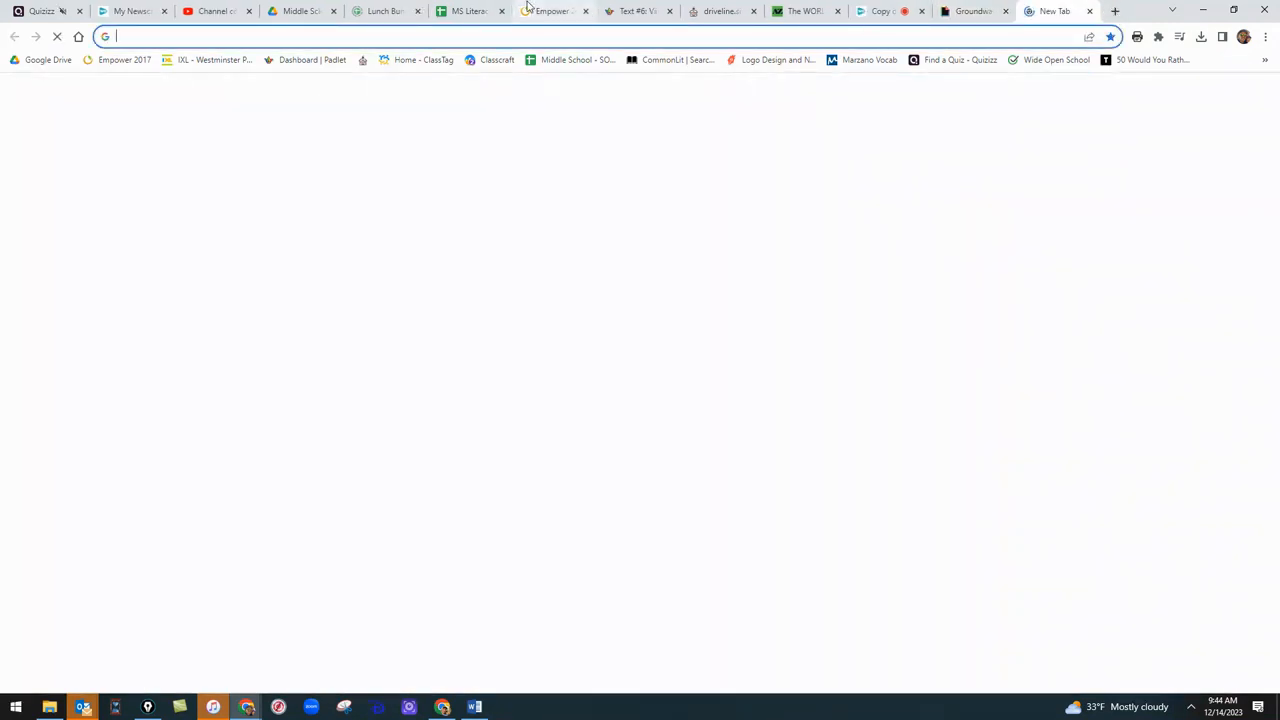
text(ground)
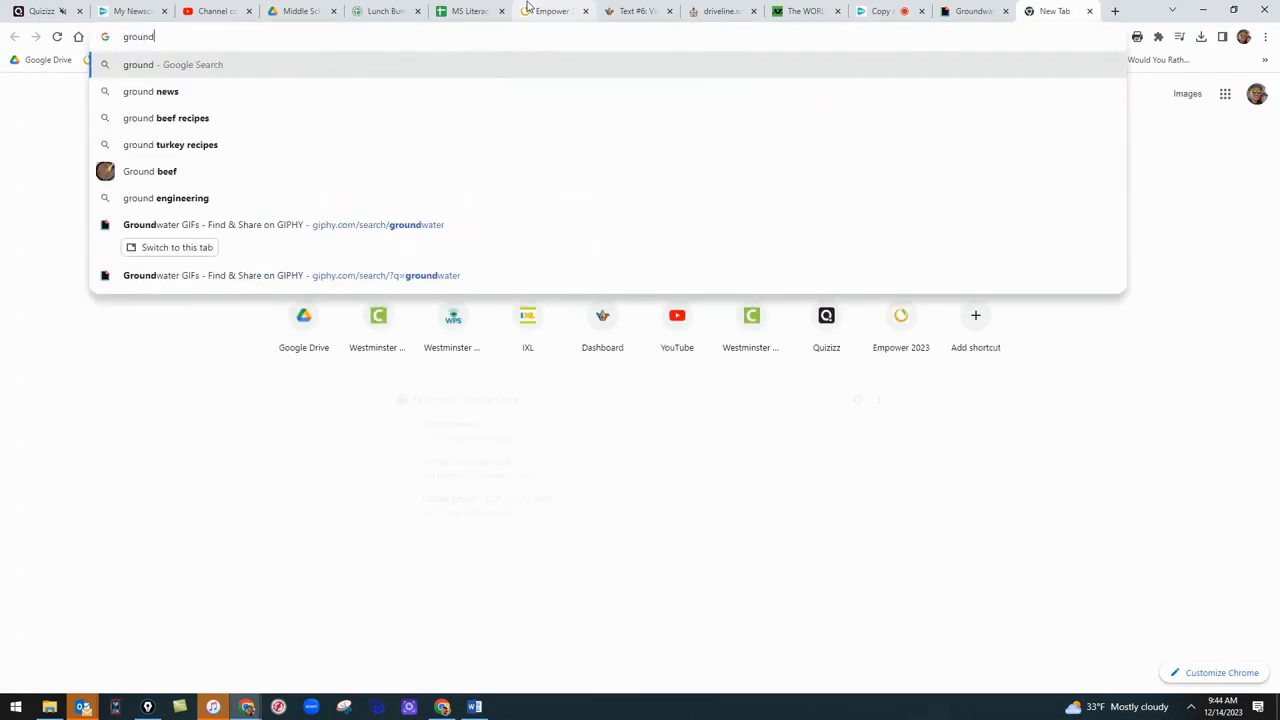
text(water pumpin)
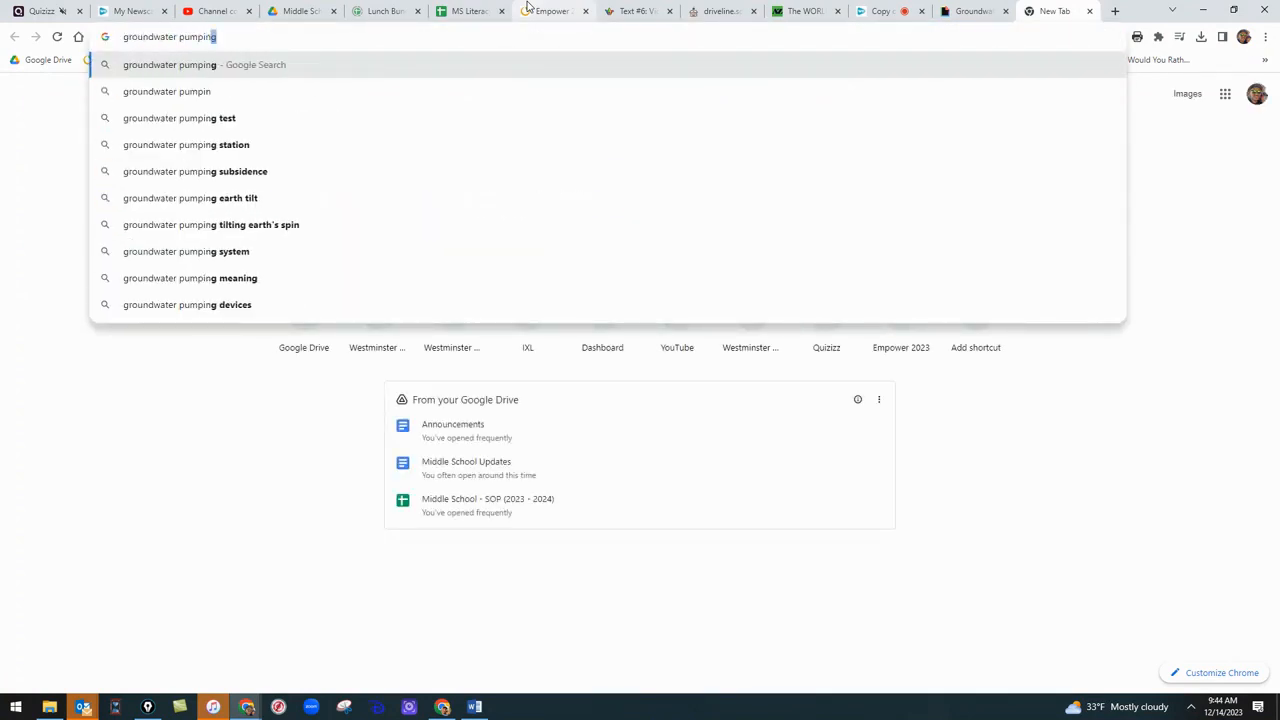
text(g)
key(Return)
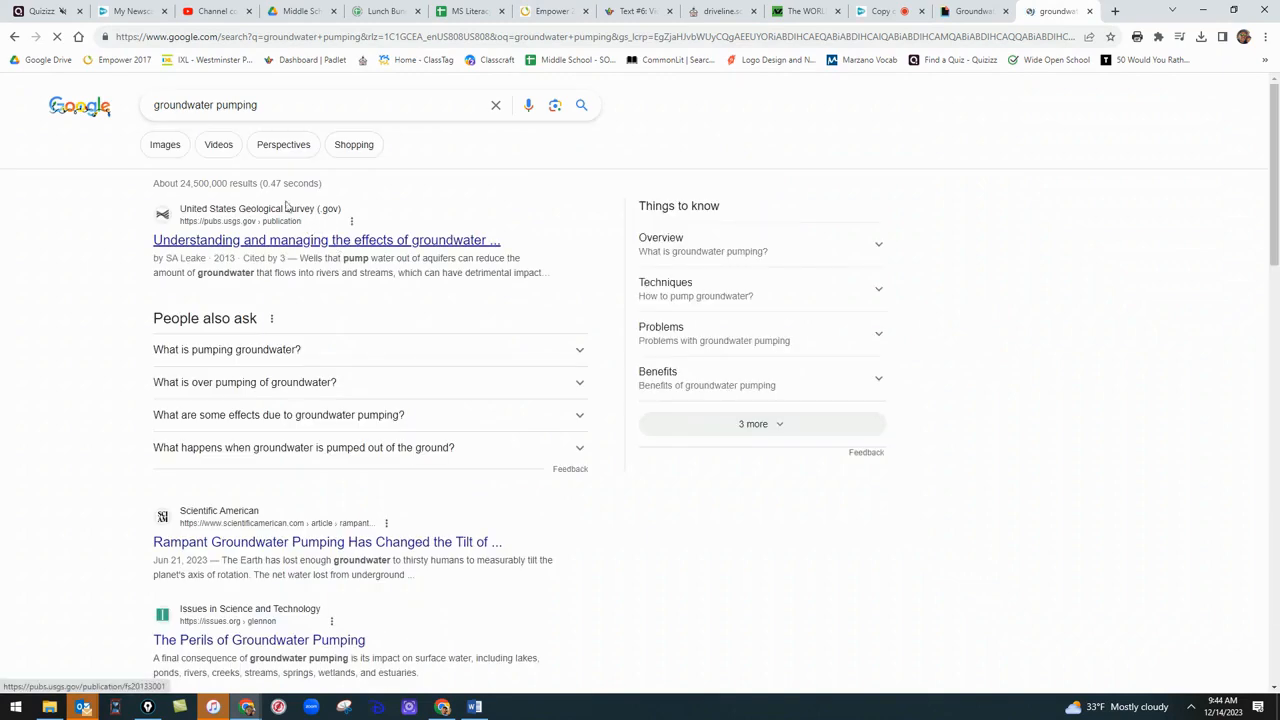
Narrow the "groundwater pumping" search to videos and look through the results for usable footage.
click(220, 148)
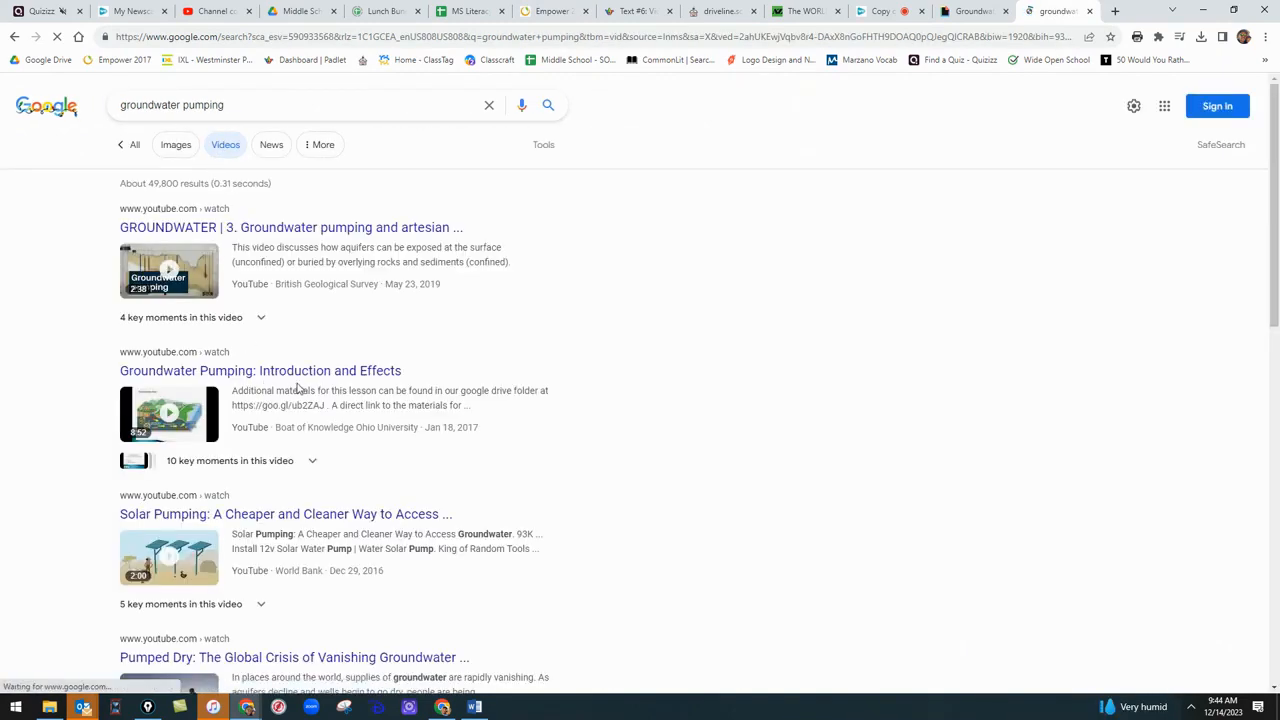
scroll(309, 372, down, 5)
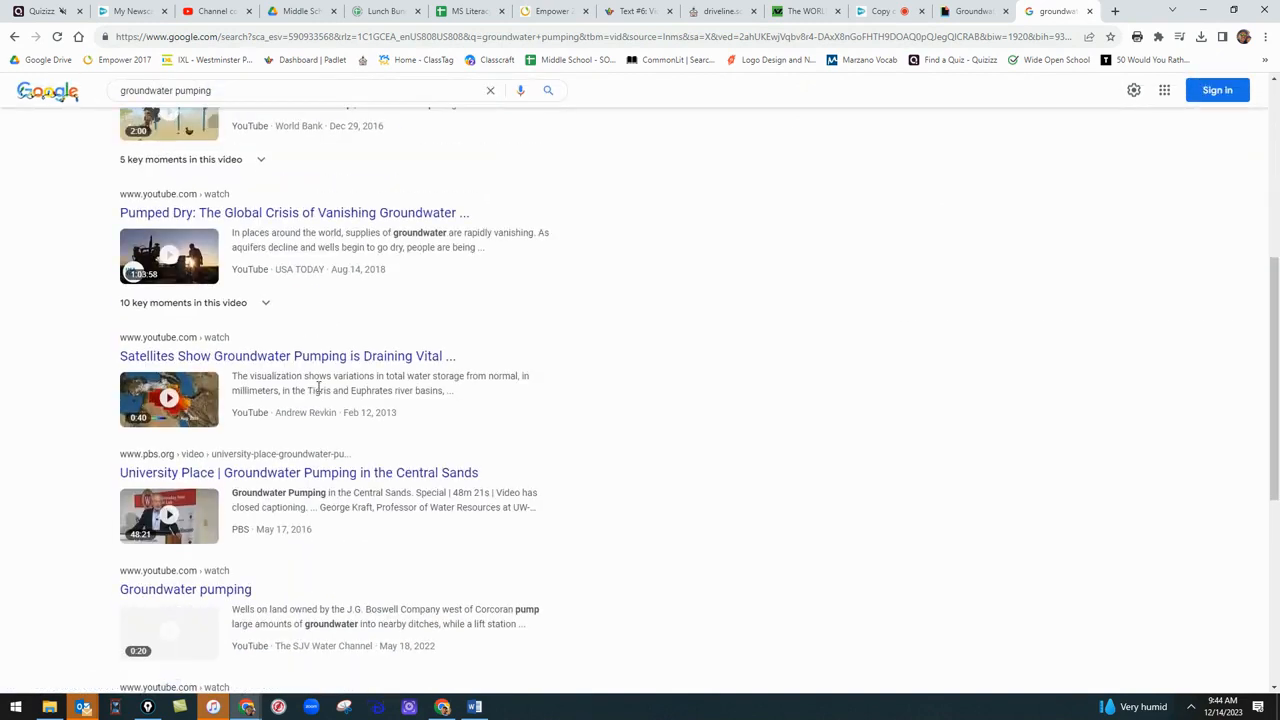
scroll(319, 389, up, 2)
scroll(300, 390, up, 2)
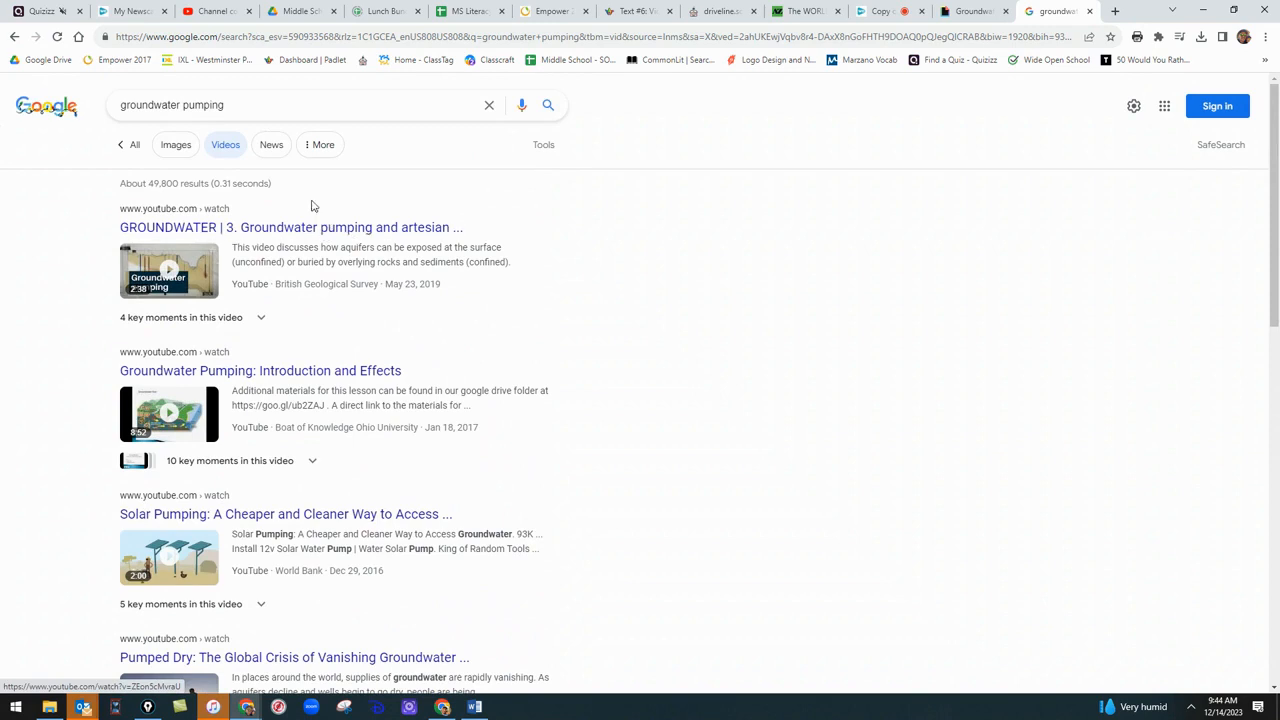
click(276, 105)
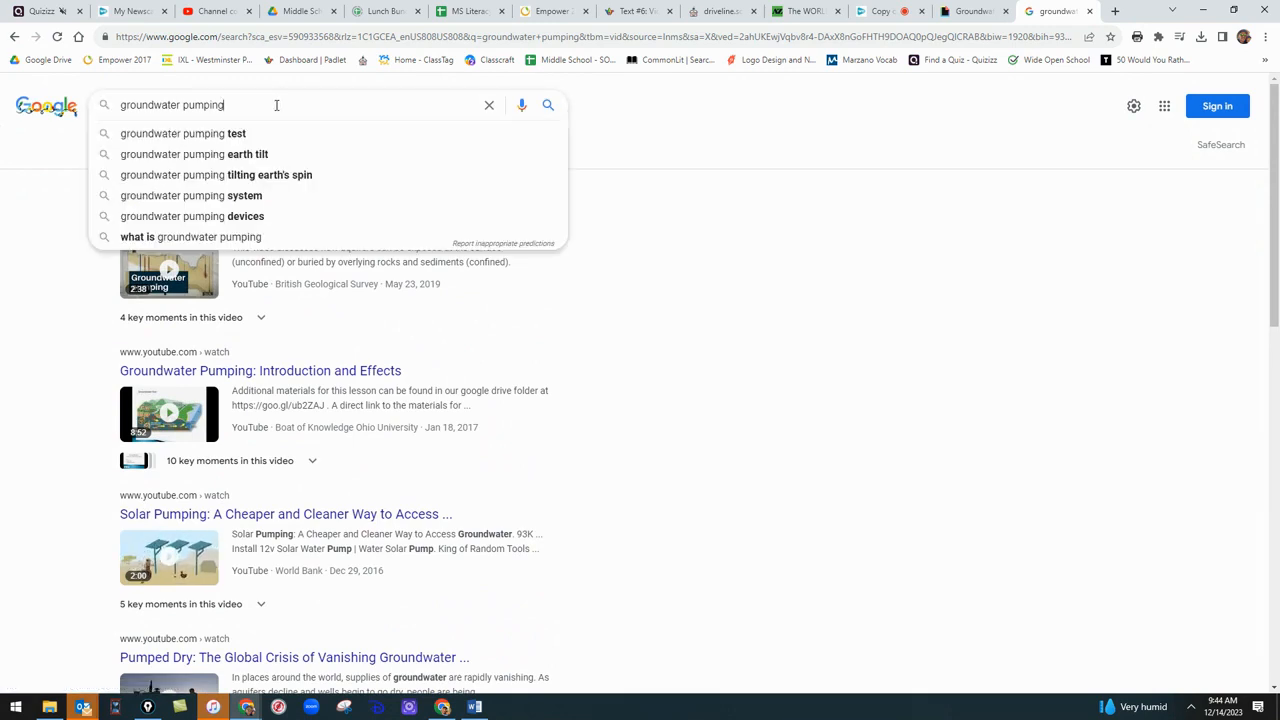
drag(673, 280, 228, 285)
Open the British Geological Survey groundwater pumping video and the suggested "How Wells & Aquifers Actually Work" video, pausing each near its start.
click(340, 228)
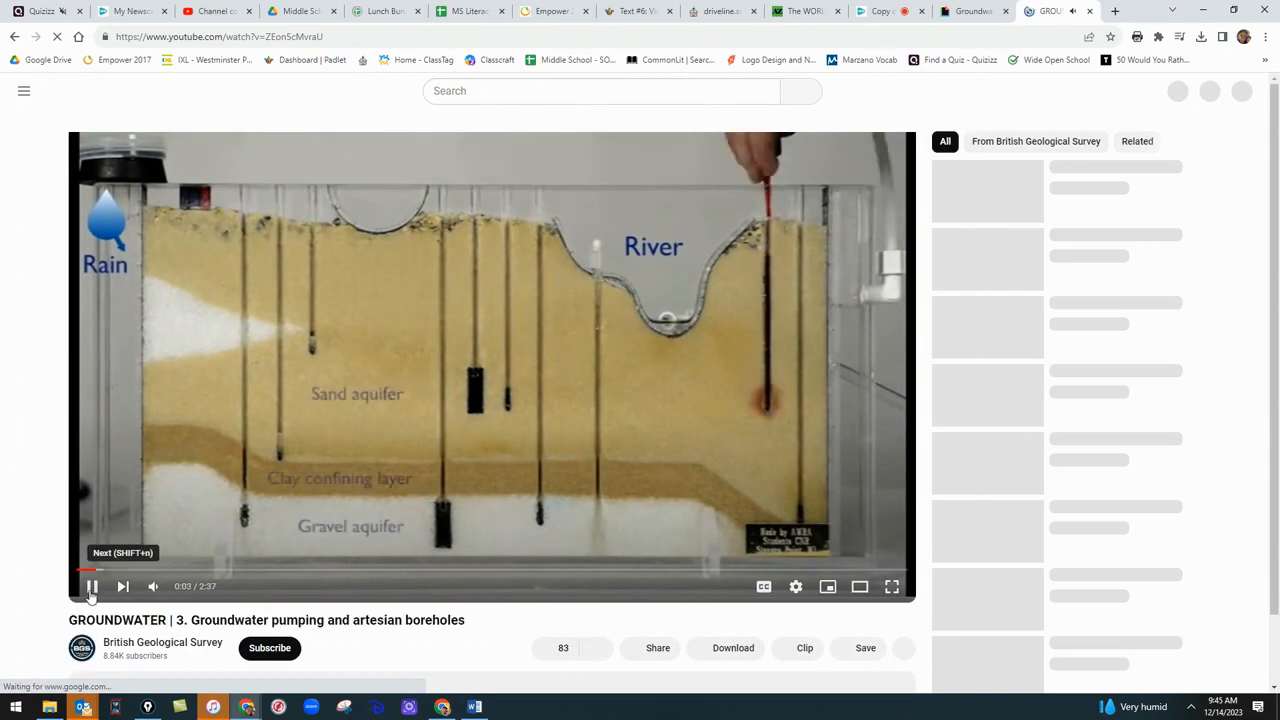
click(88, 580)
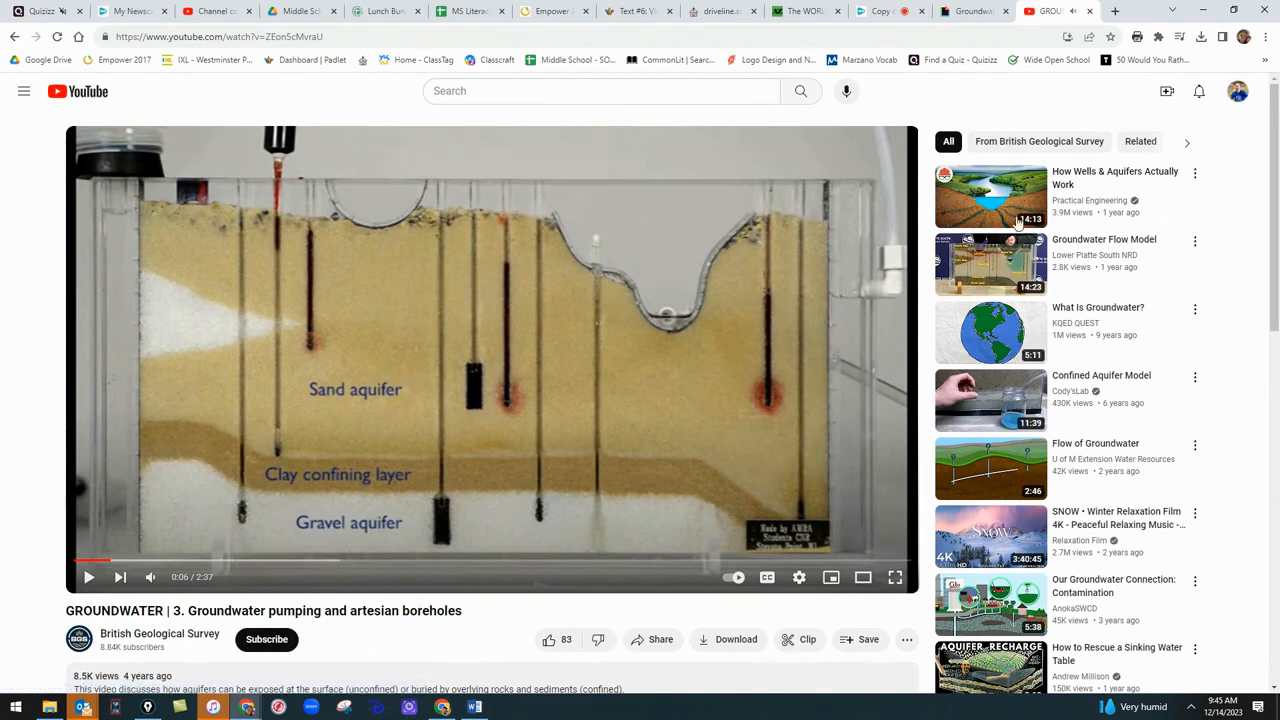
click(1080, 187)
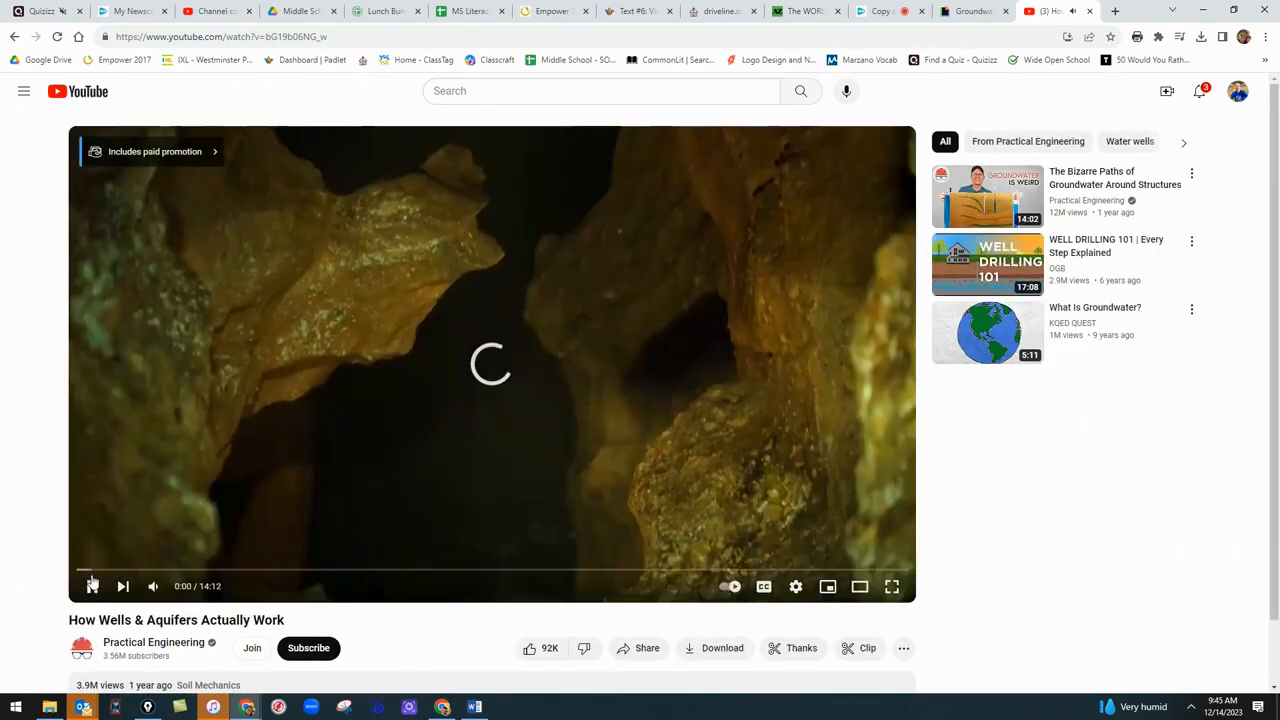
click(91, 586)
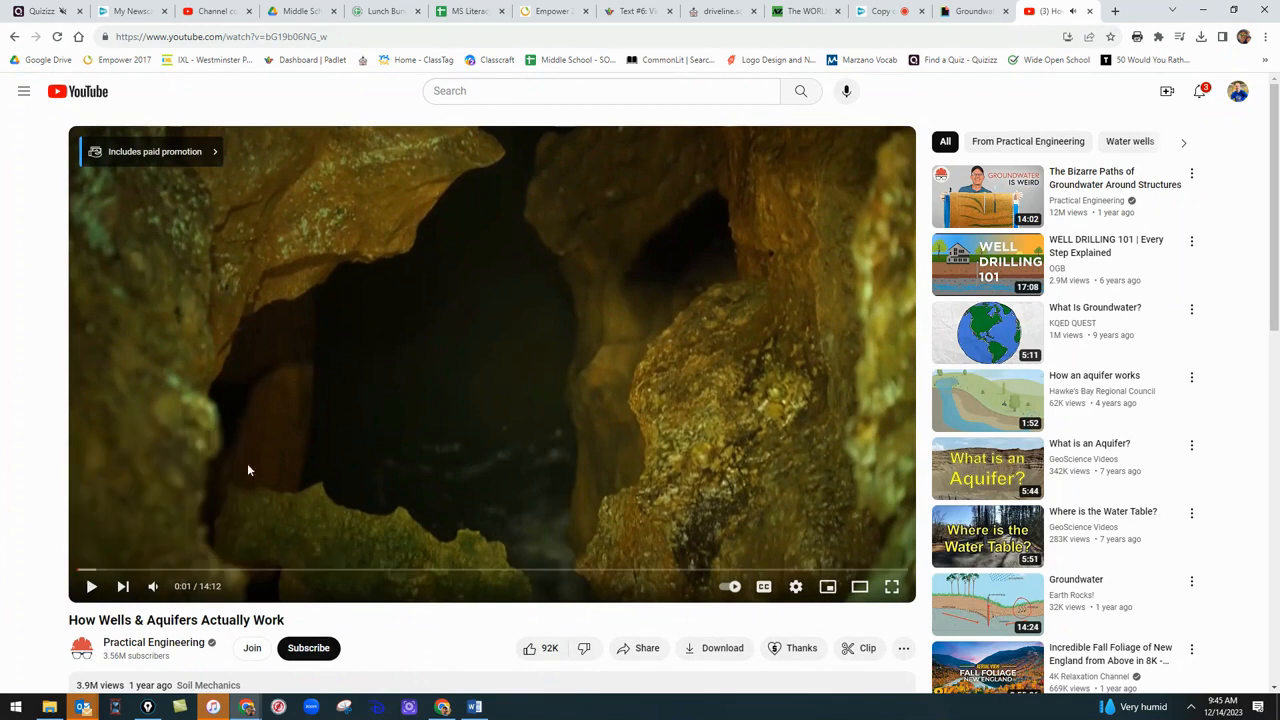
View the wells and aquifers video in full screen, exit it, and return to the copied Synergy project in WeVideo.
click(880, 11)
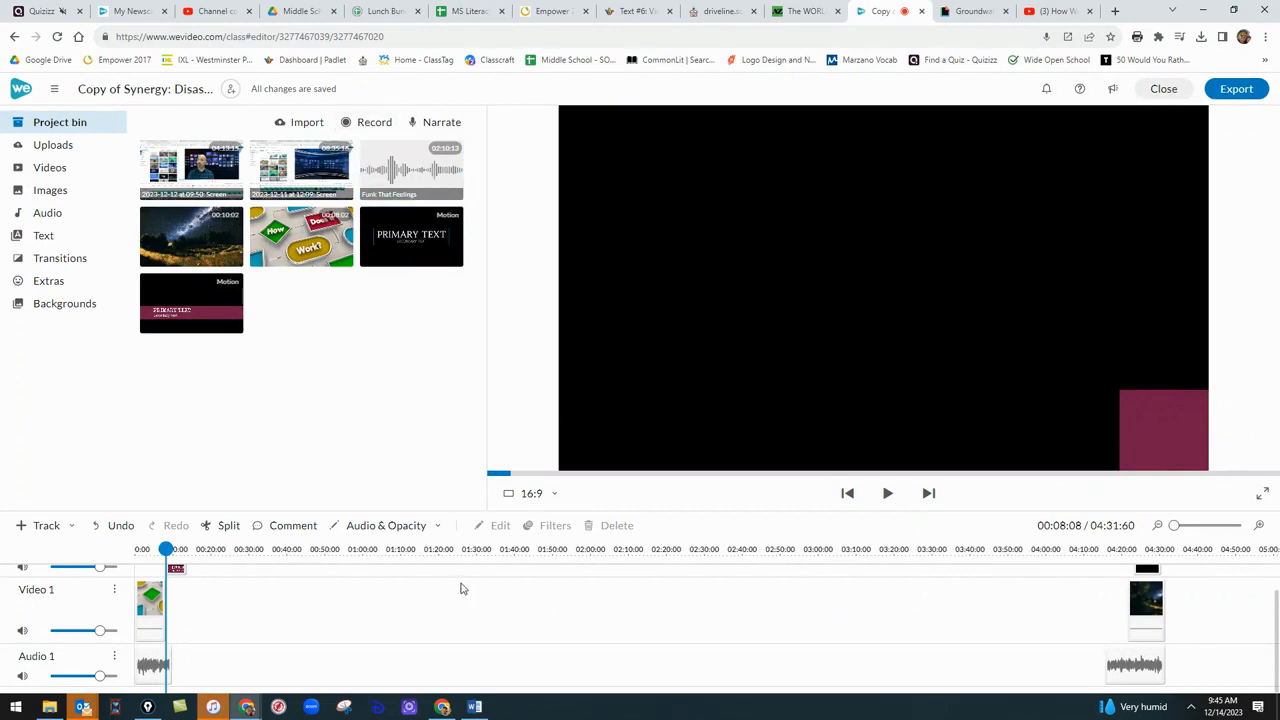
mouse_move(237, 708)
click(1052, 11)
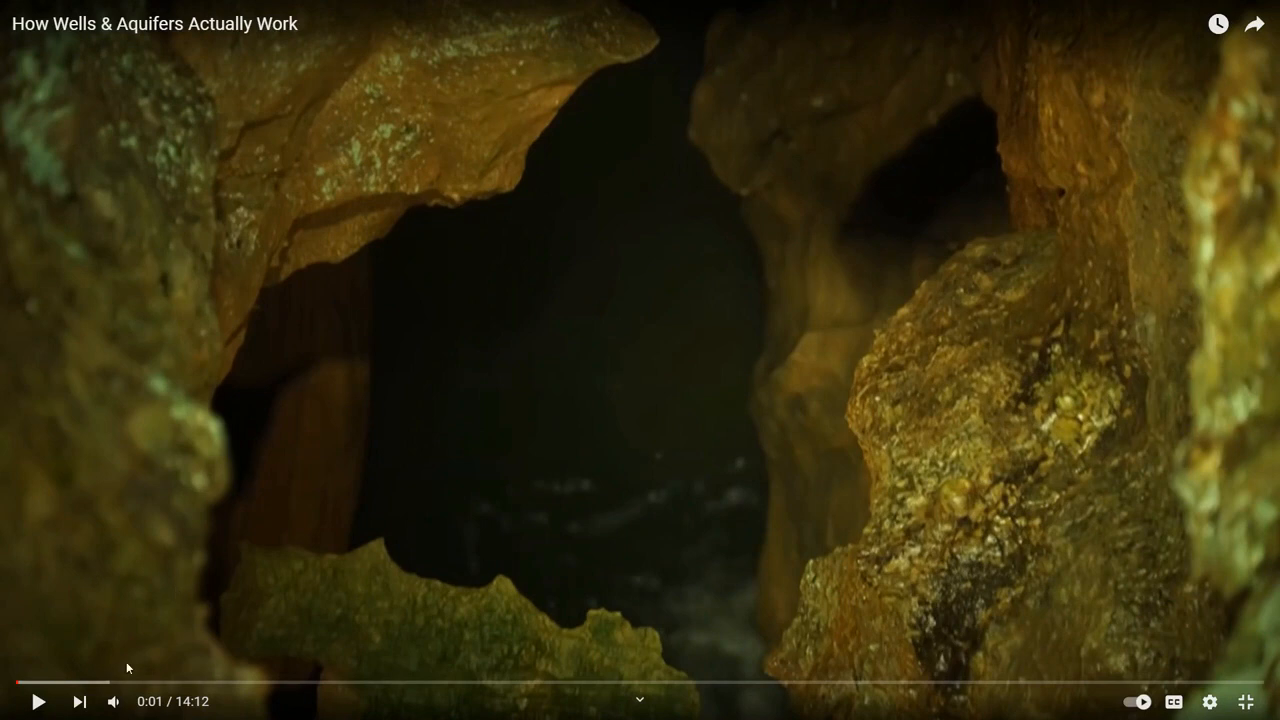
key(Escape)
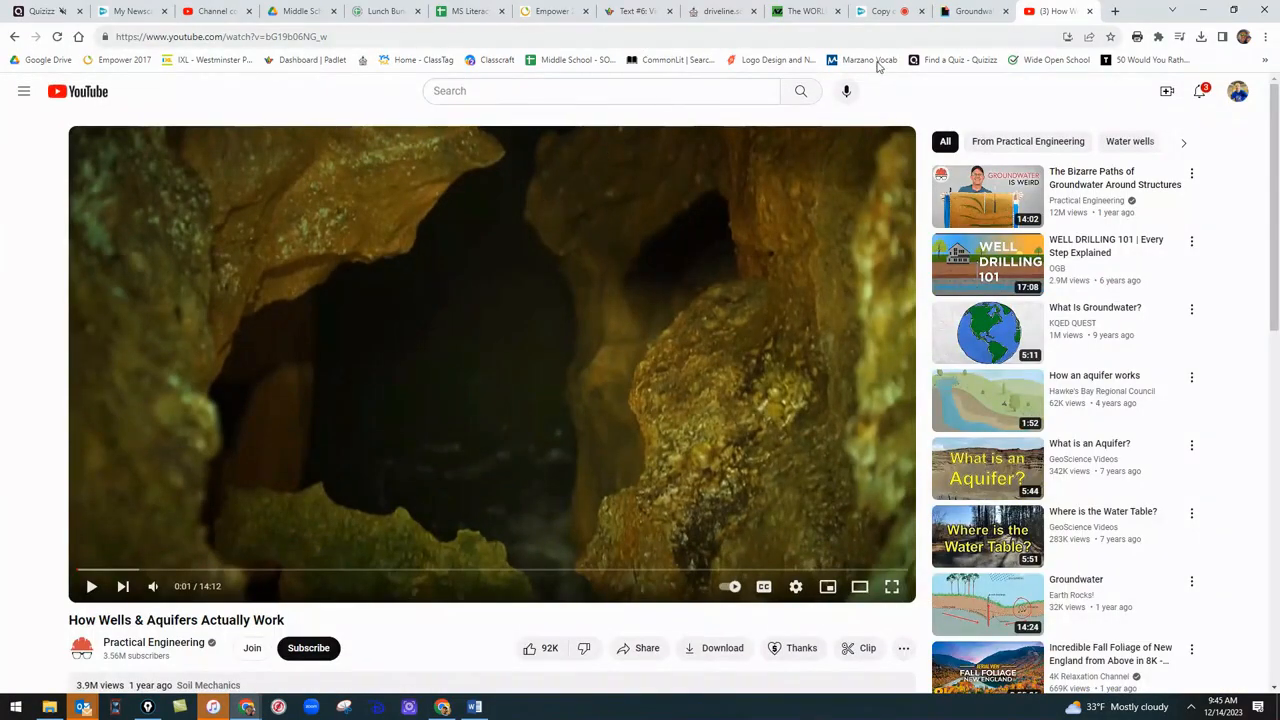
click(880, 11)
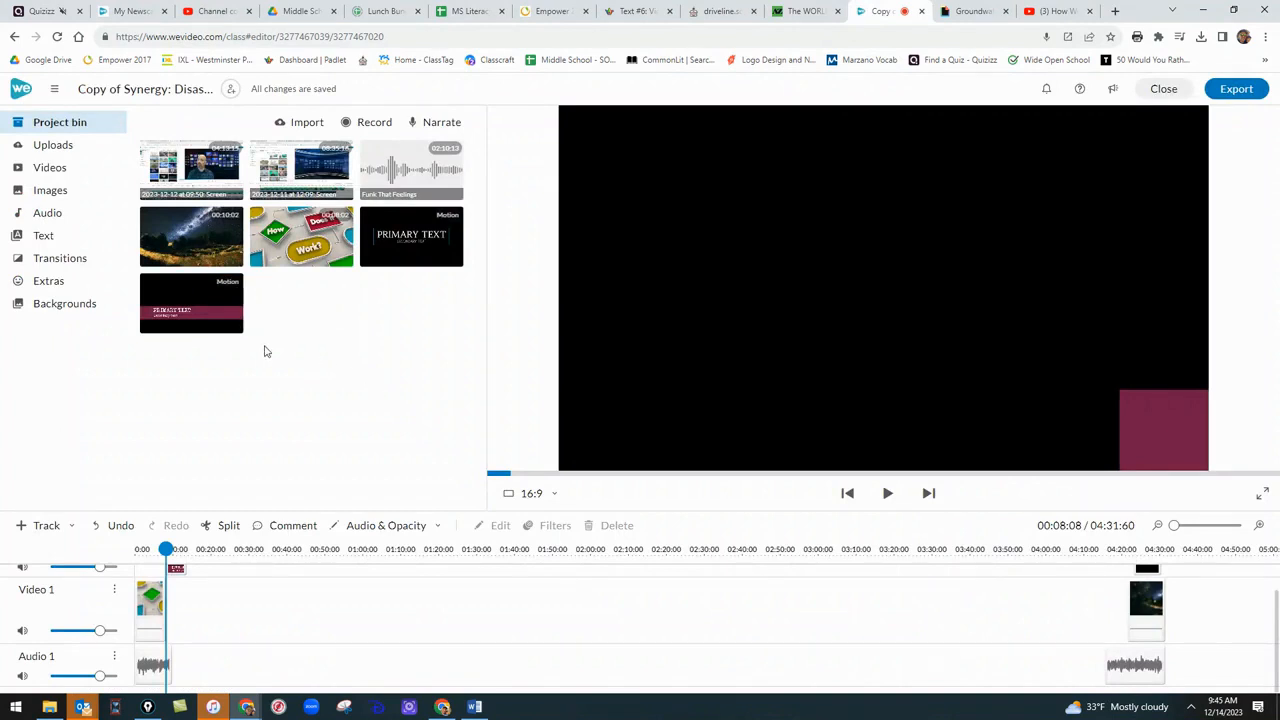
Switch to the My Newscast project and preview the screen-recorded sinkhole clips among the uploaded media.
click(137, 12)
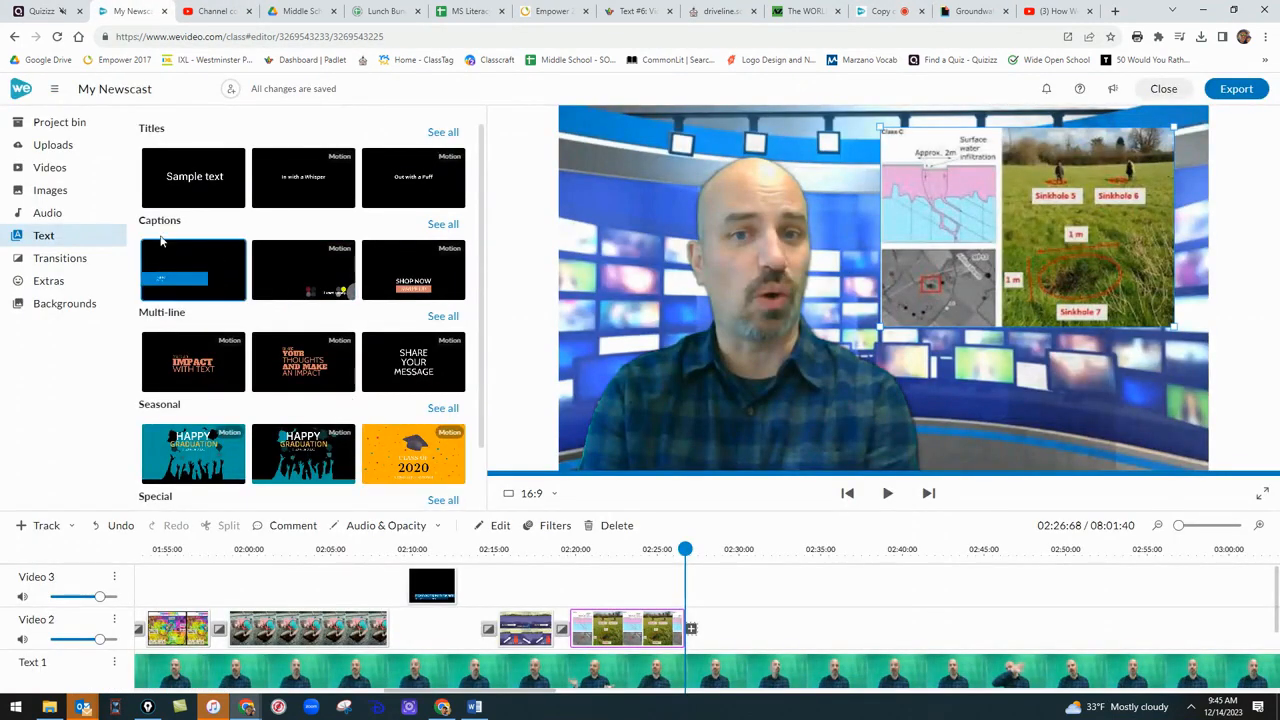
click(58, 146)
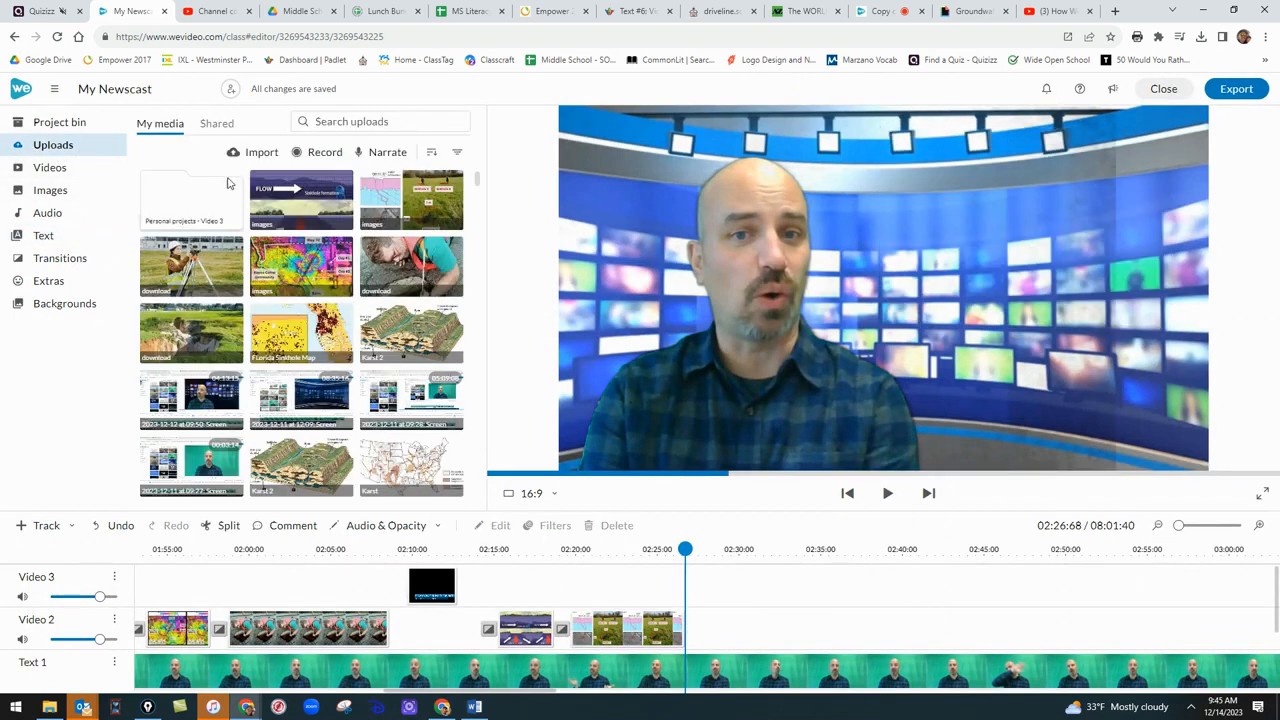
scroll(395, 390, down, 3)
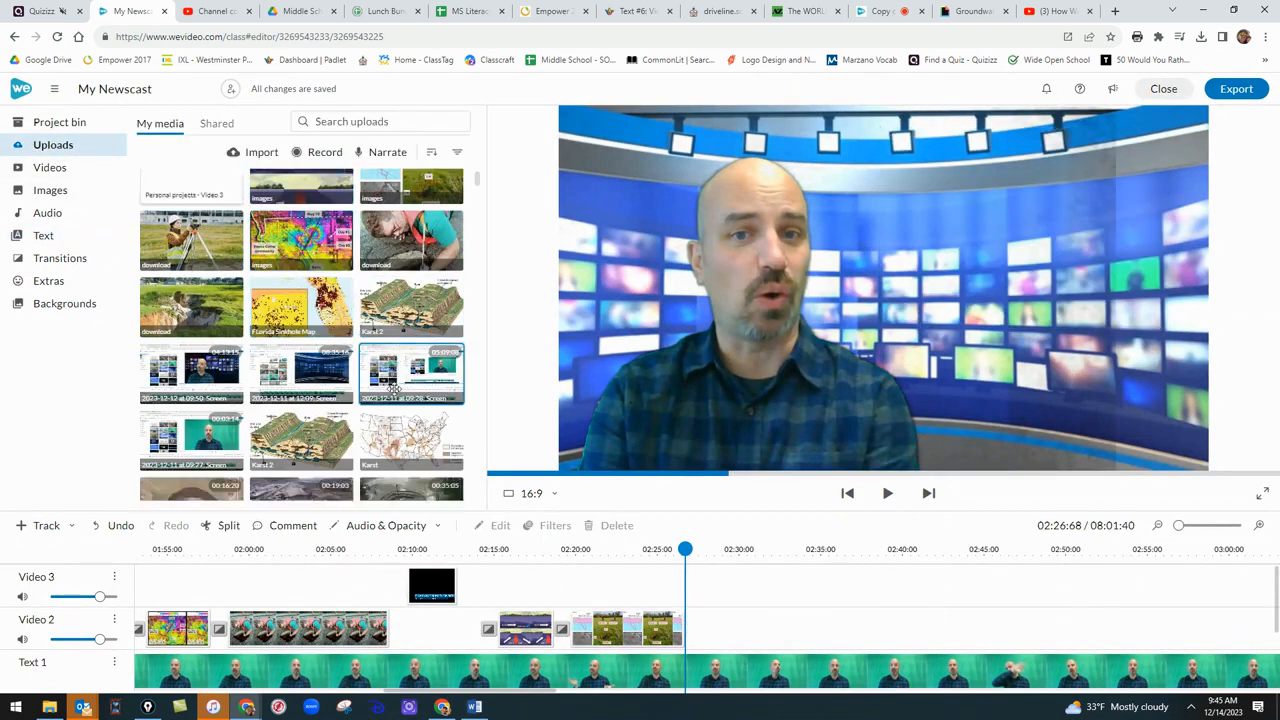
click(210, 317)
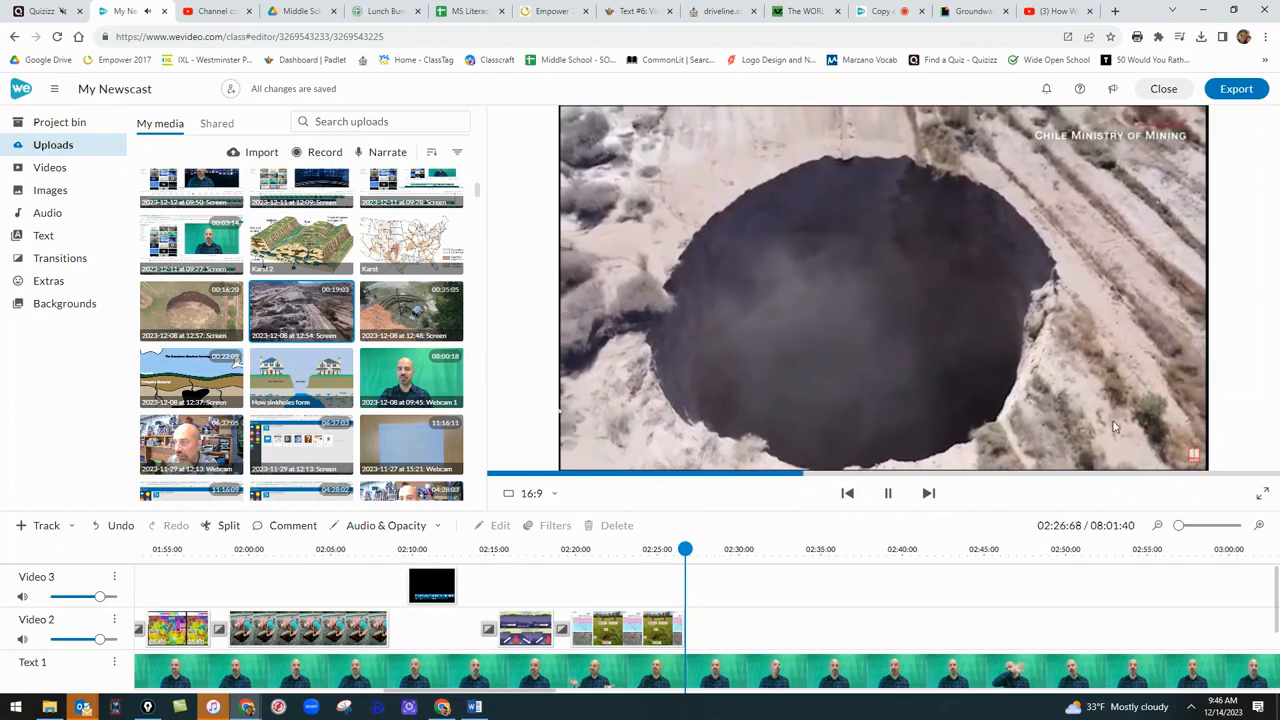
click(887, 493)
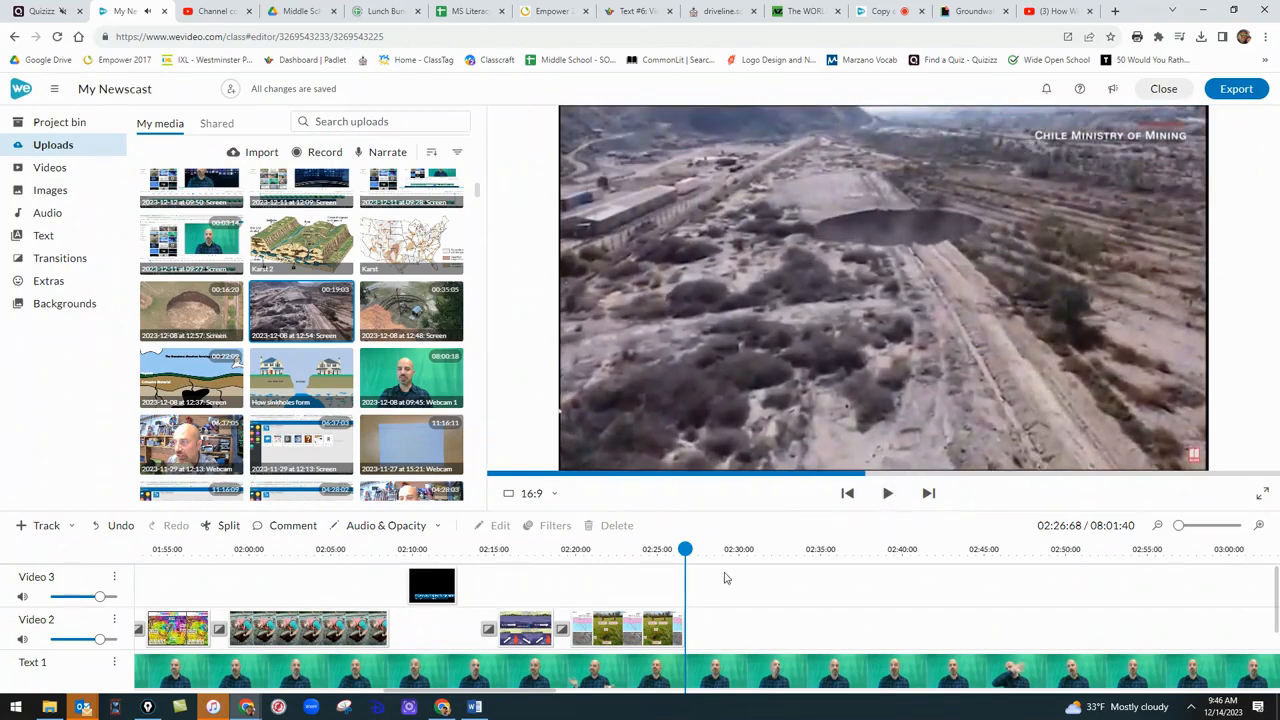
scroll(281, 326, up, 3)
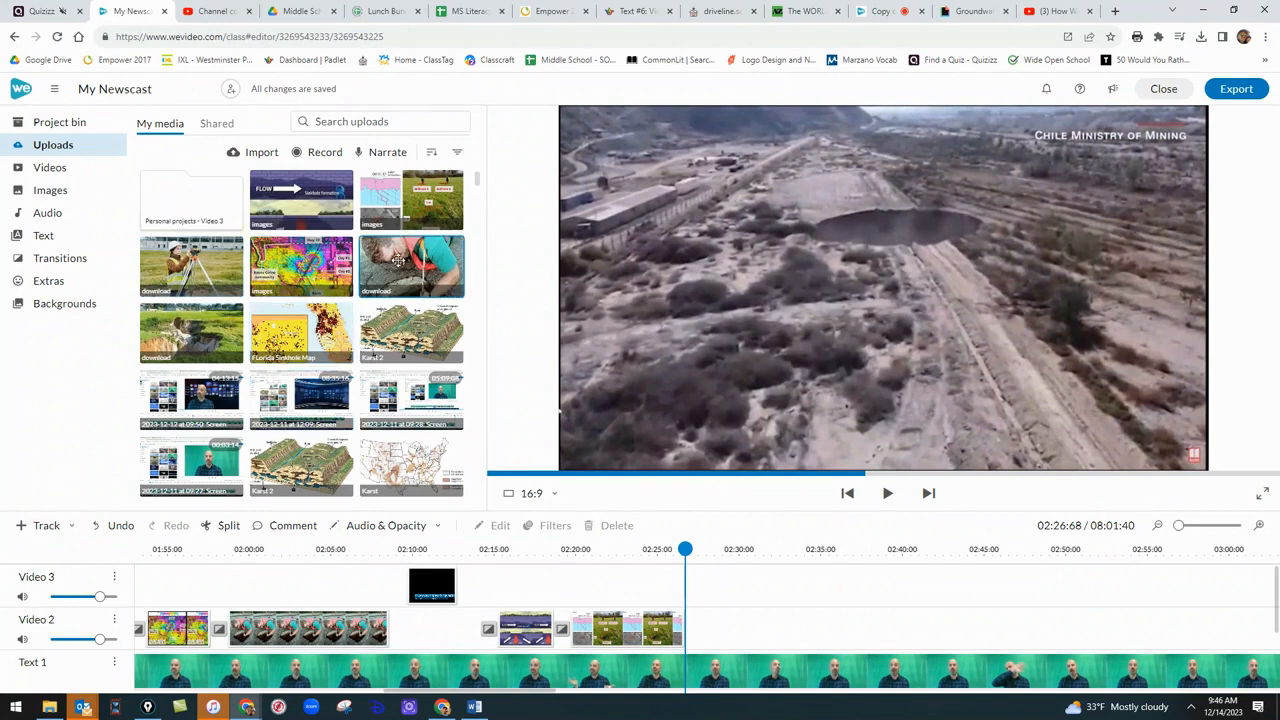
Import the Groundwater image from the Synergistic Learning folder into the uploaded media.
click(261, 153)
click(625, 404)
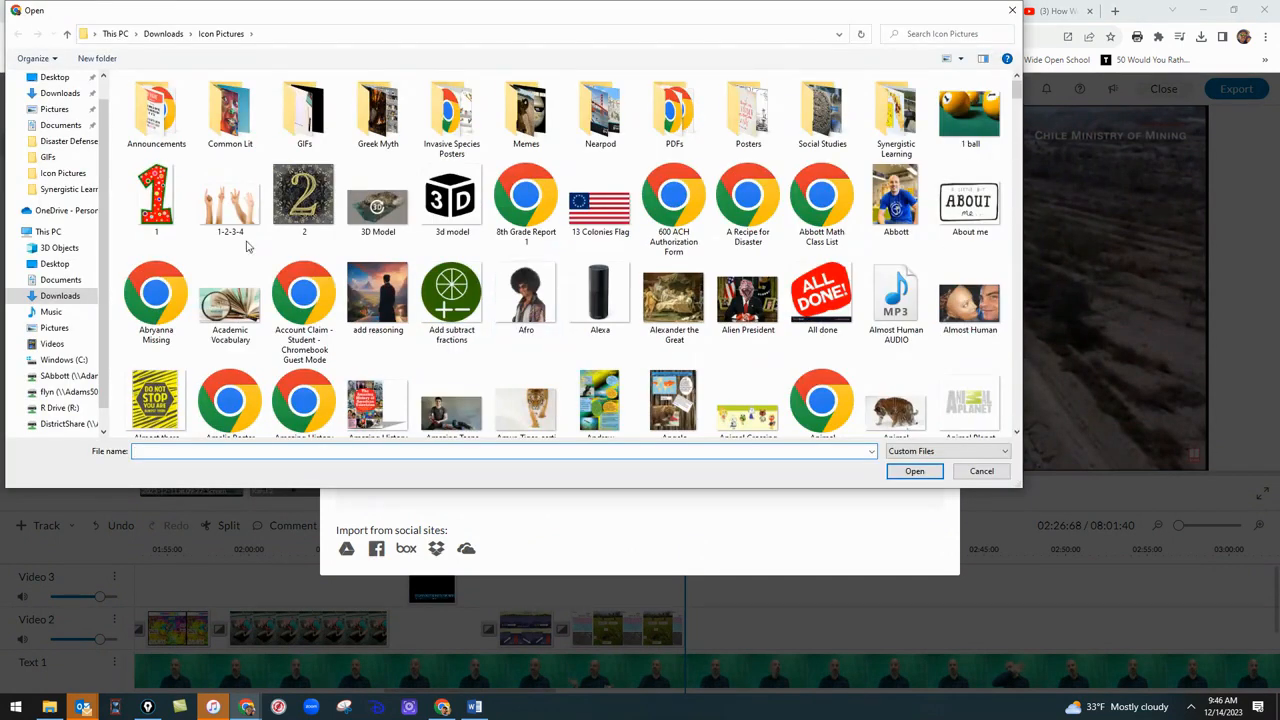
click(60, 195)
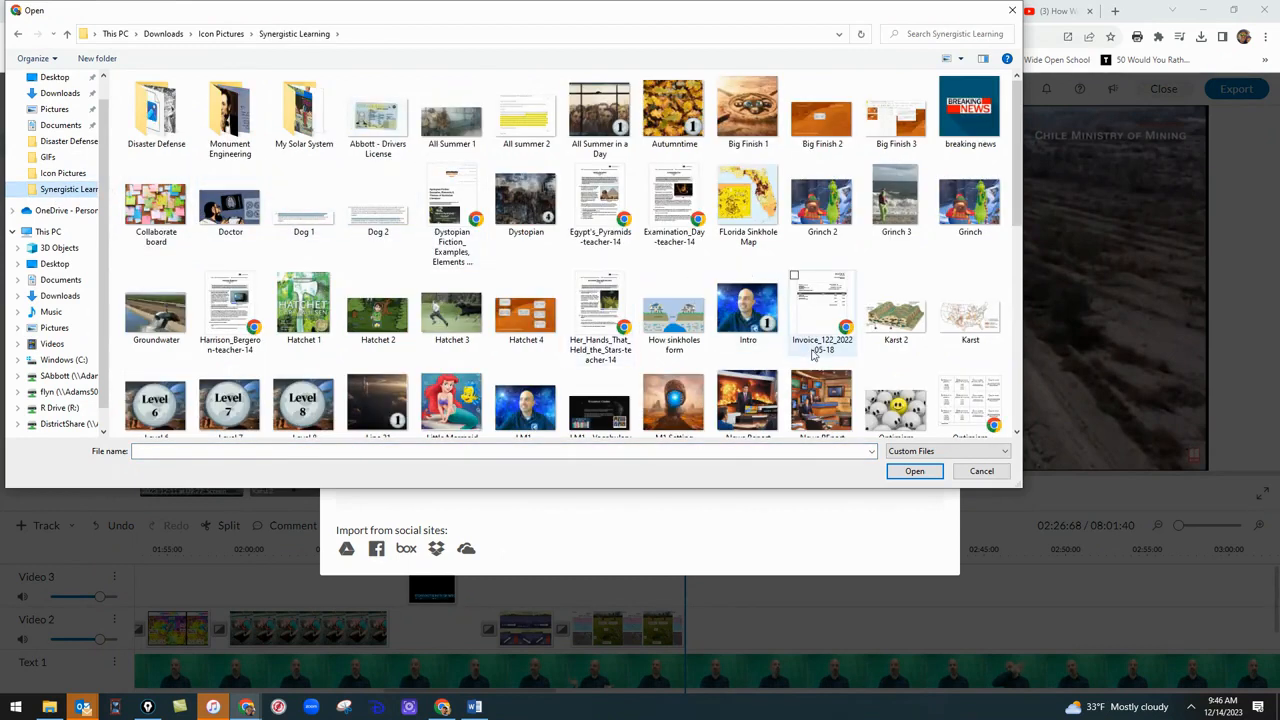
scroll(814, 358, down, 10)
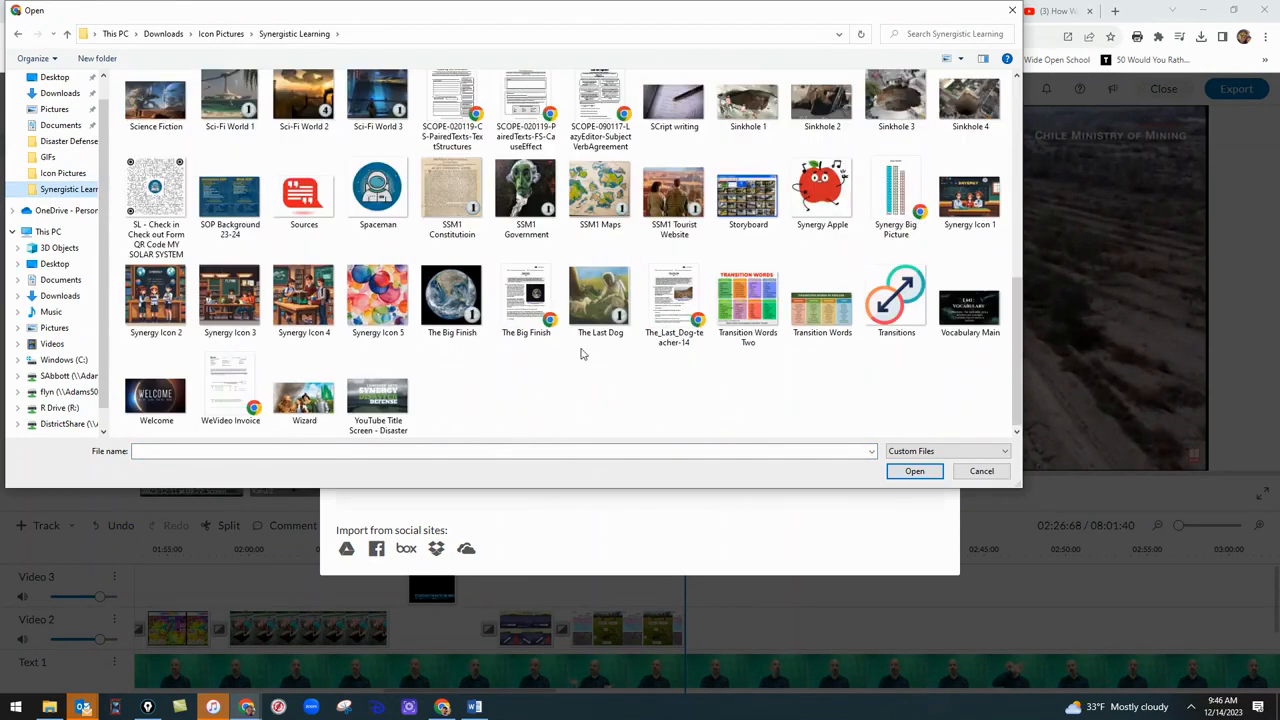
scroll(736, 376, up, 1)
scroll(736, 376, up, 5)
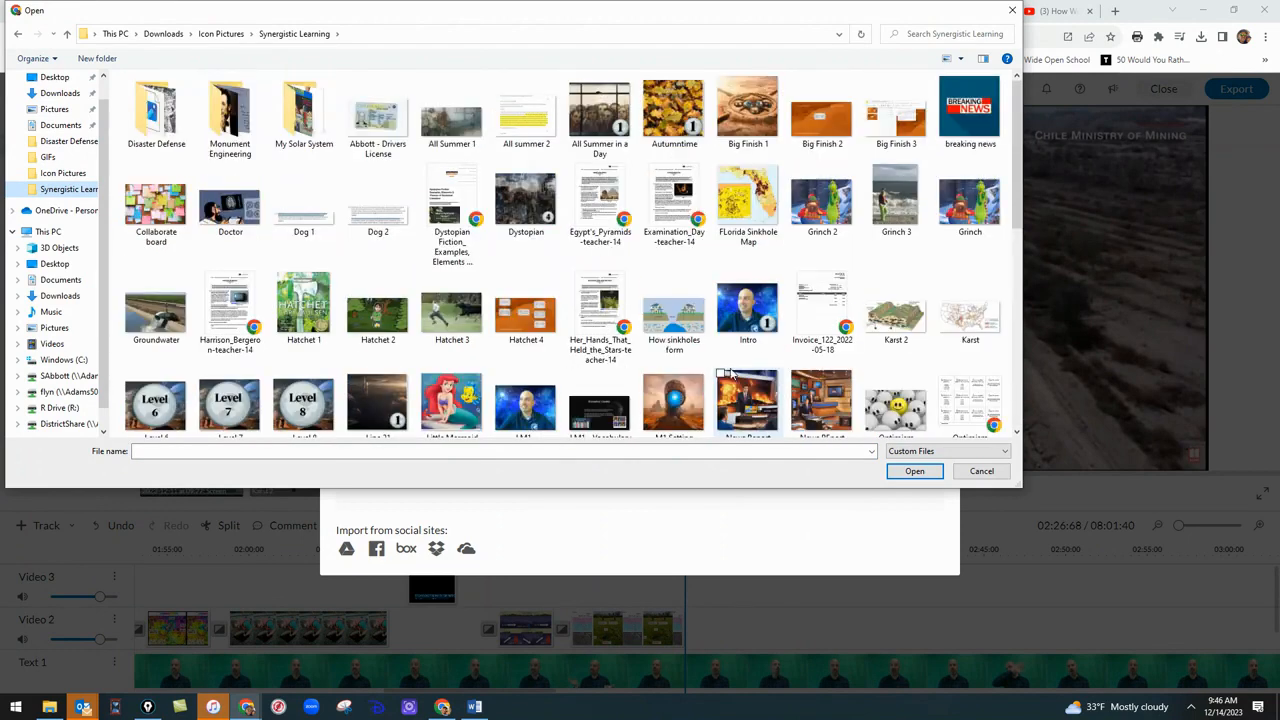
double_click(165, 318)
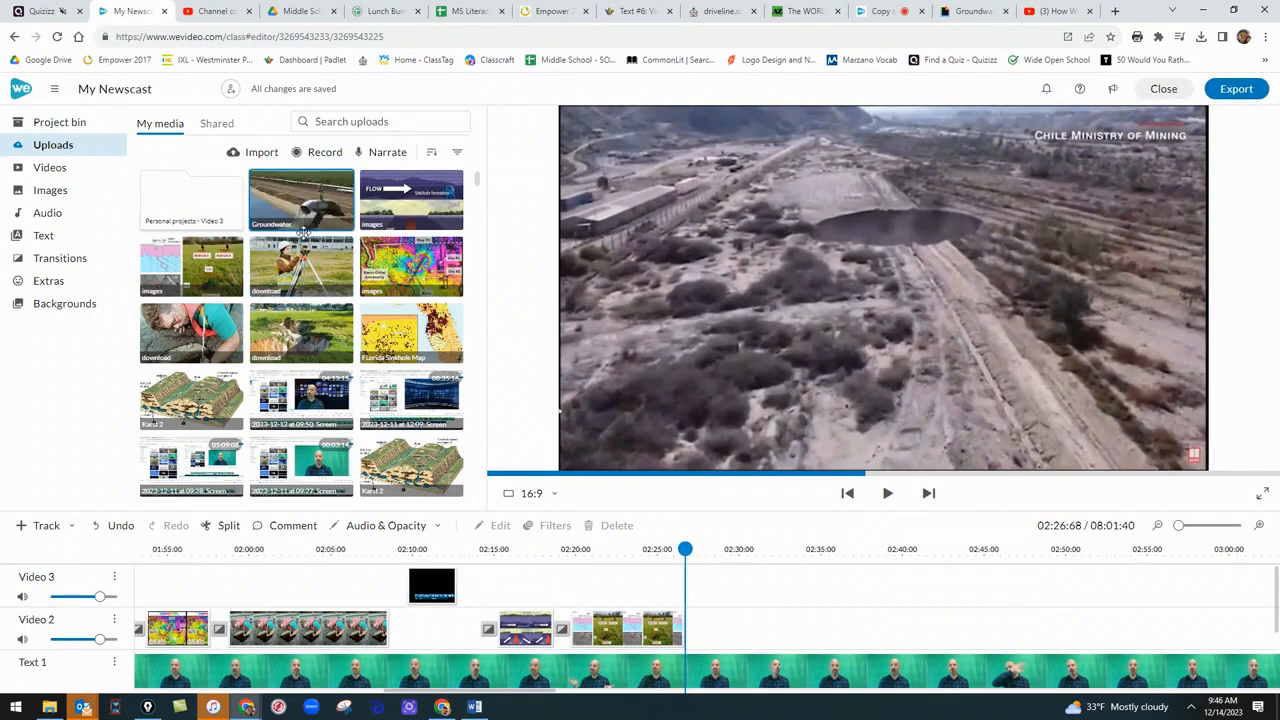
Place the Groundwater image on the Video 2 track directly after the sinkhole diagram clip and play back the transition between them.
drag(308, 195, 703, 645)
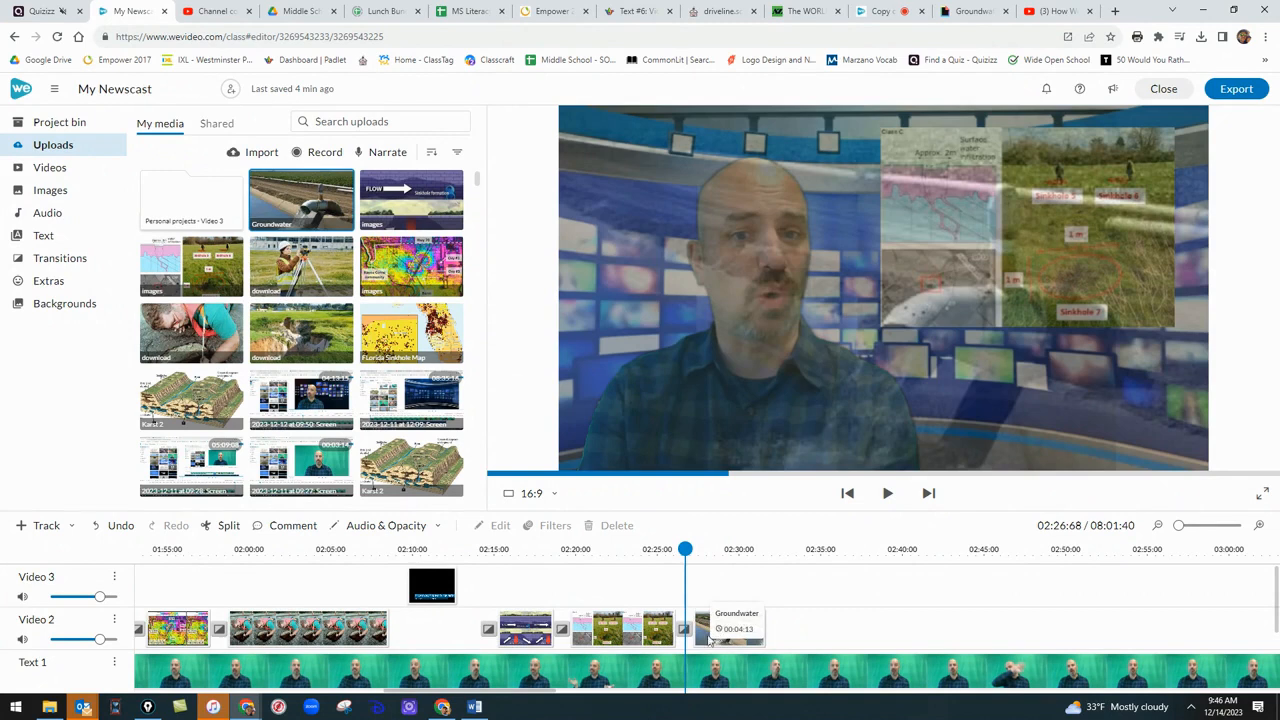
drag(685, 549, 641, 549)
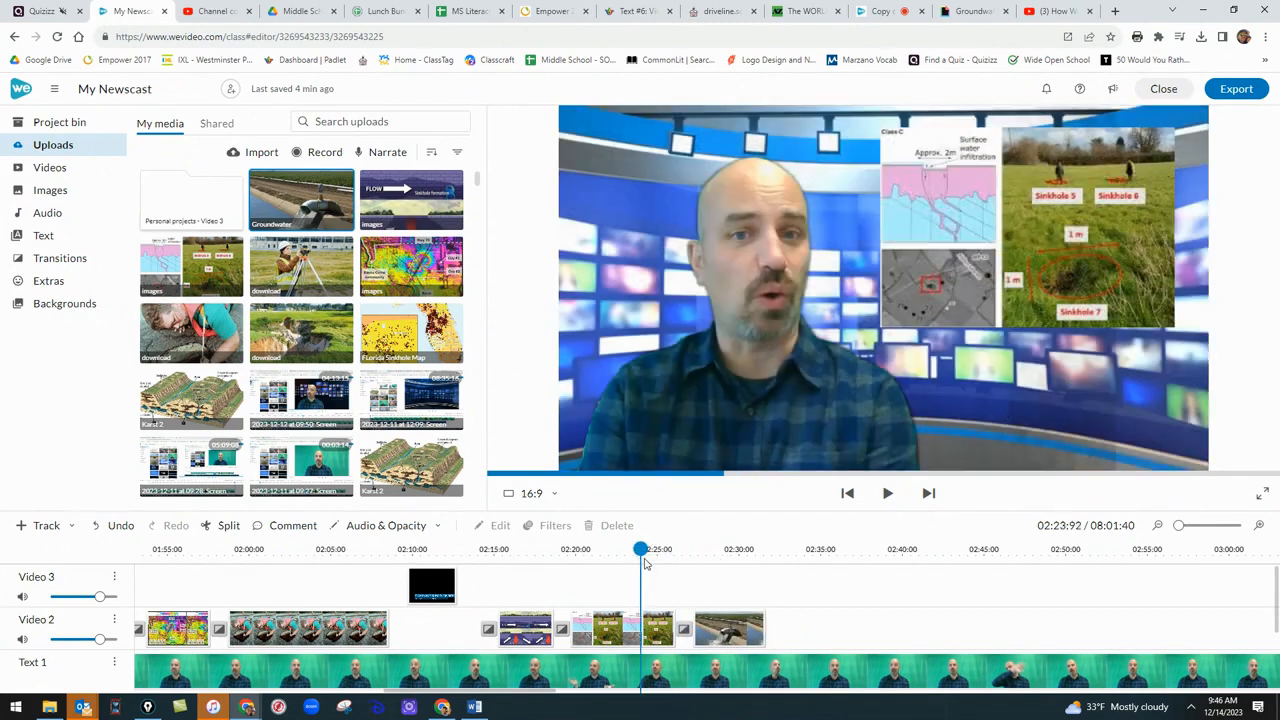
click(887, 494)
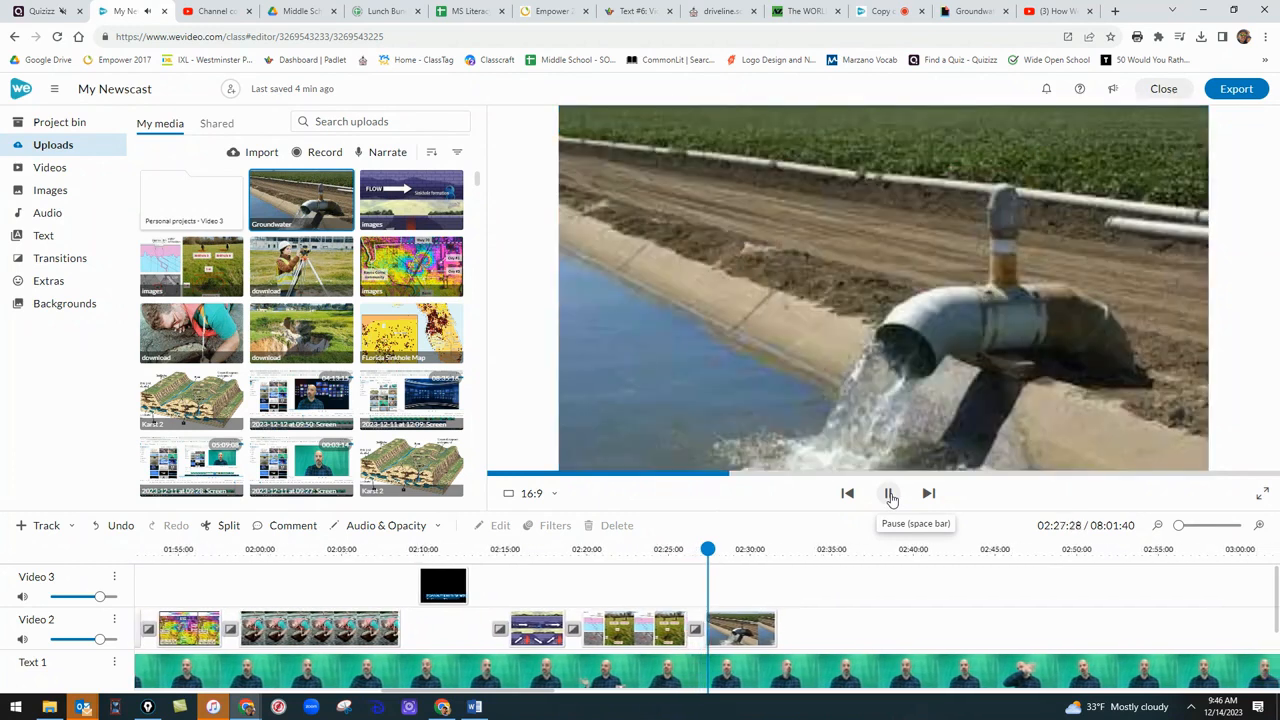
click(891, 494)
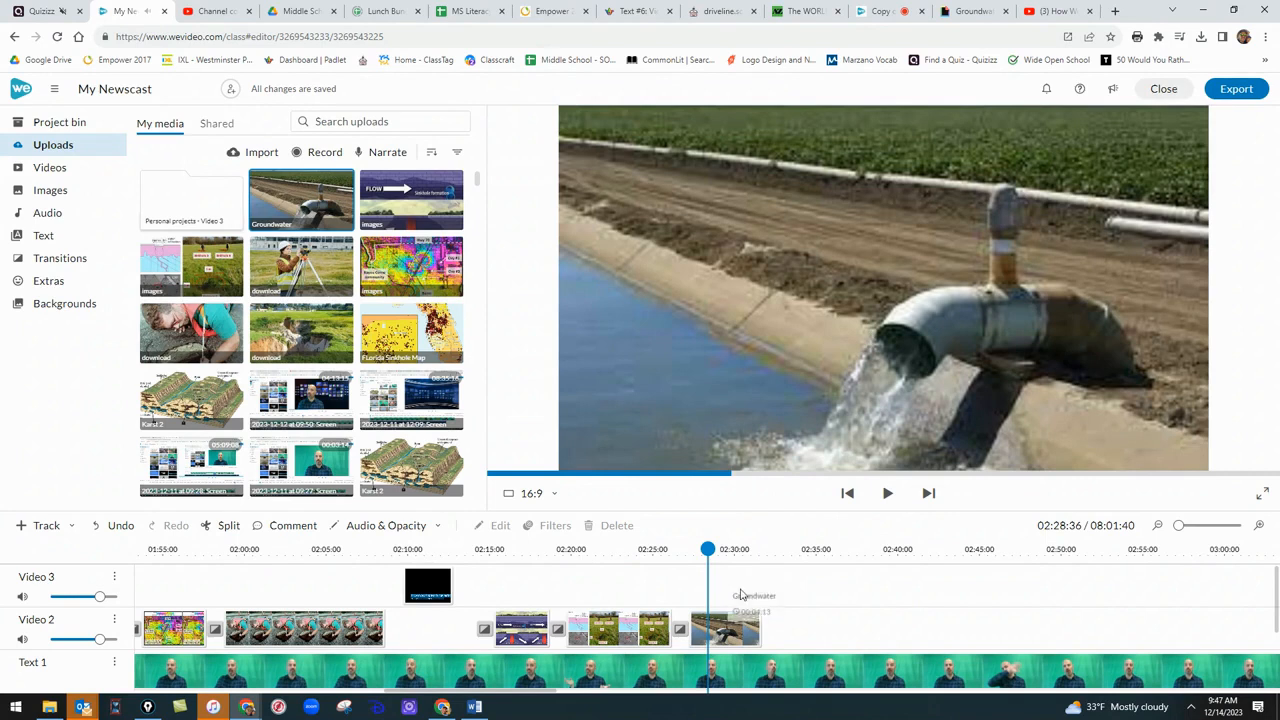
Scale the Groundwater clip to 0.61 and position it beside the reporter at about x 891, y 47.
double_click(710, 635)
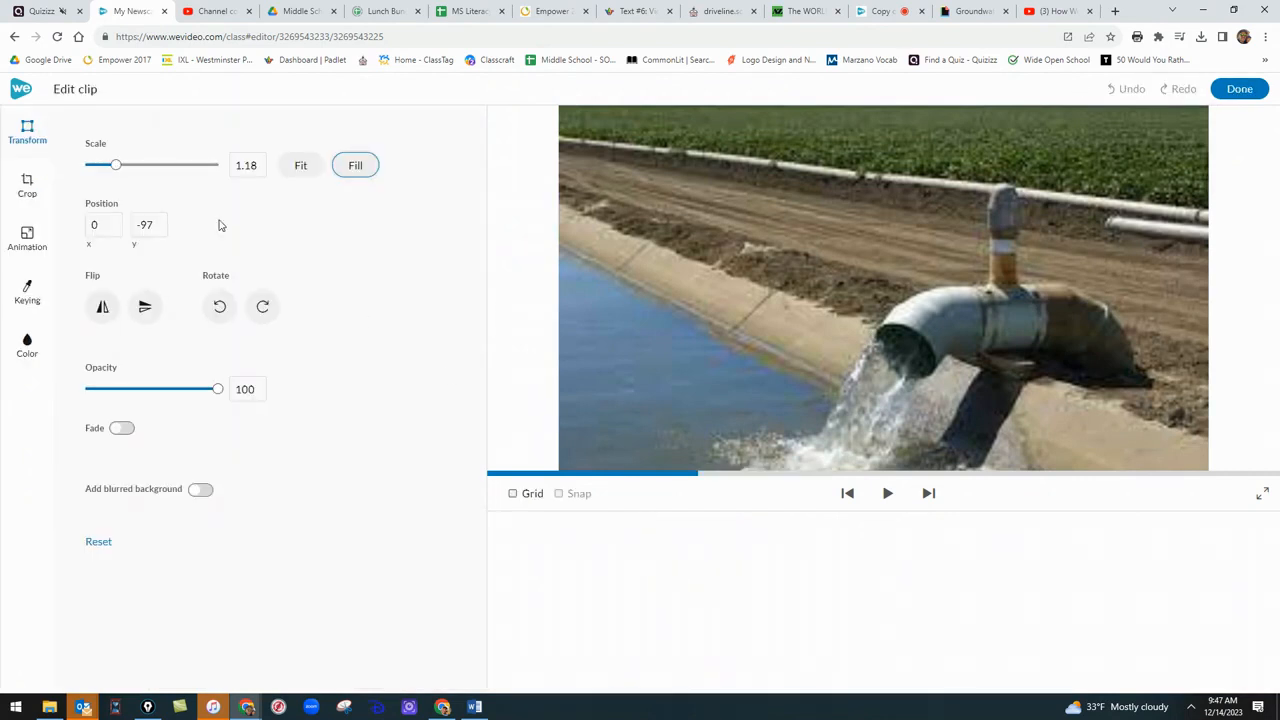
drag(116, 167, 100, 167)
drag(877, 302, 998, 255)
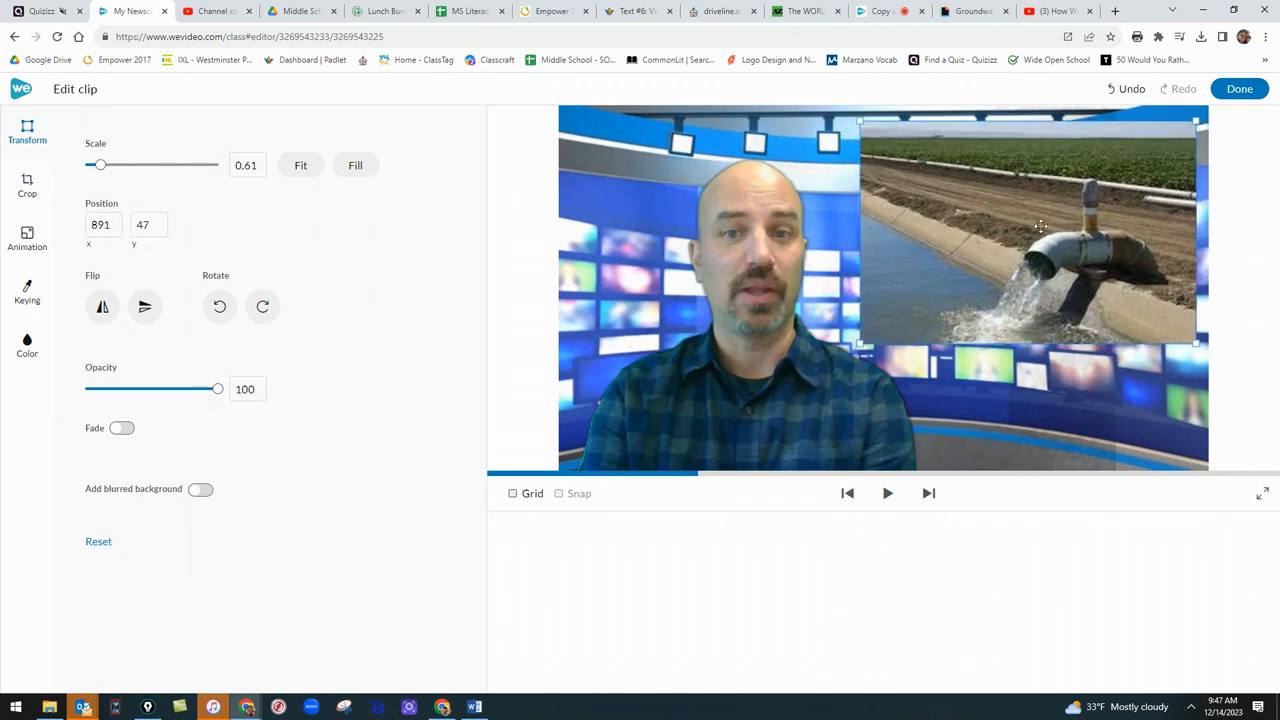
click(1238, 89)
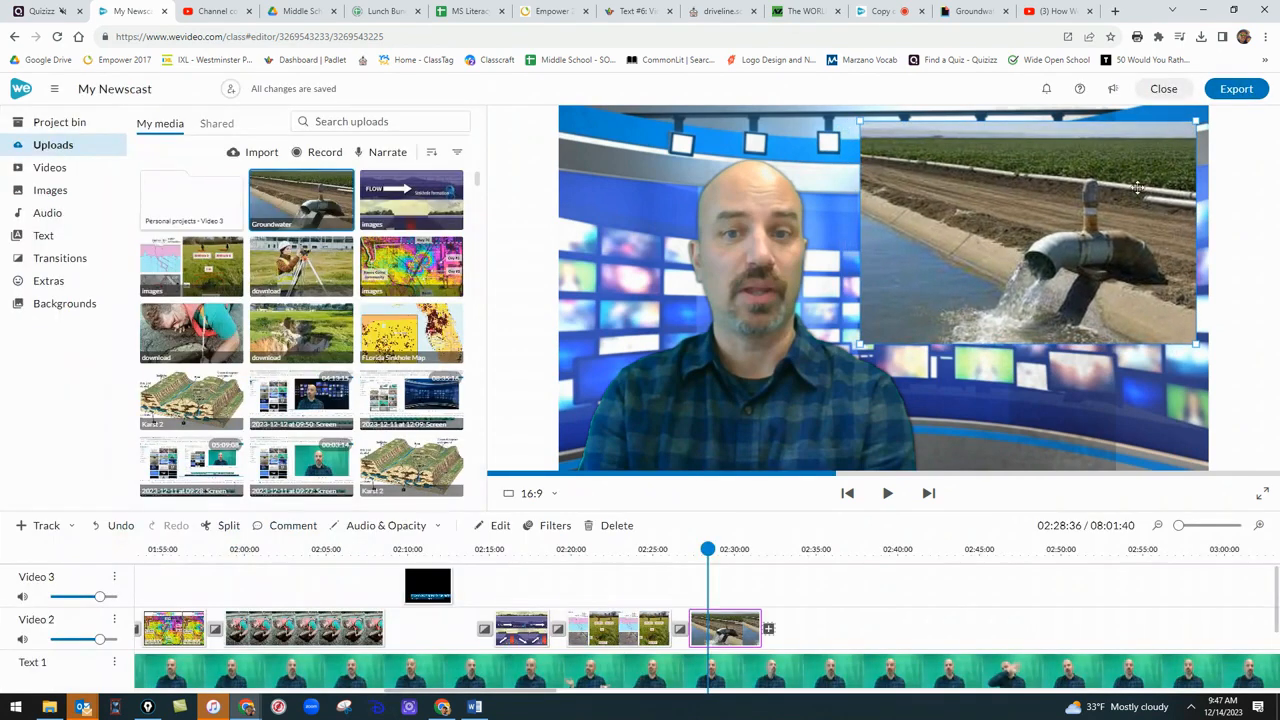
Play back the newscast from the sinkhole diagram into the resized Groundwater clip.
drag(707, 549, 643, 549)
click(885, 496)
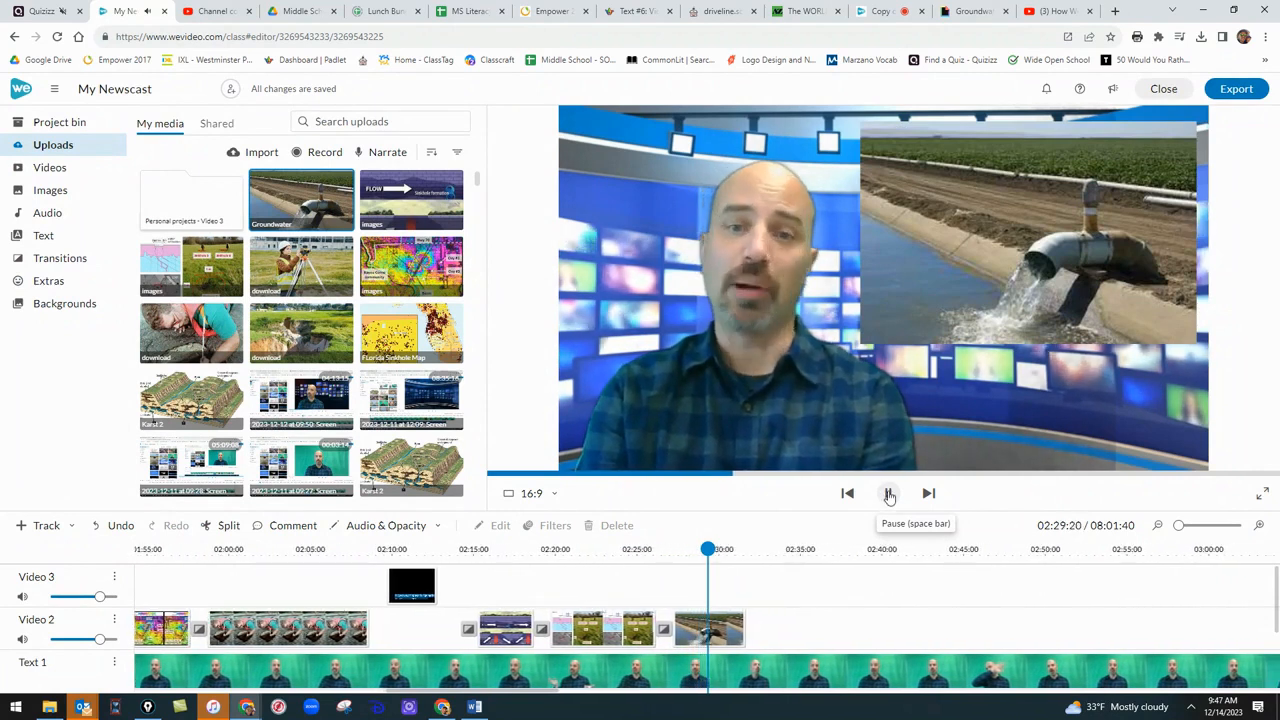
click(889, 496)
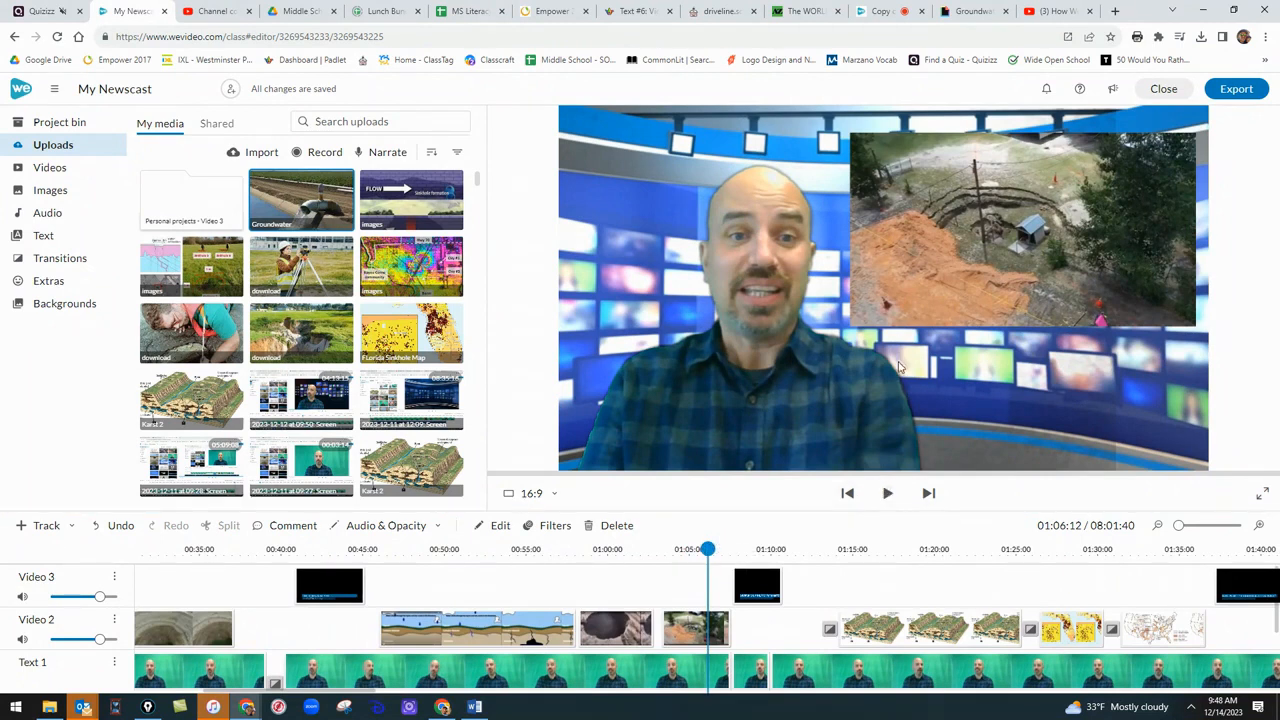
Play back the newscast through the Florida sinkhole and Karst map overlays, and move the playhead to the sinkhole photo at 01:53:20.
click(888, 494)
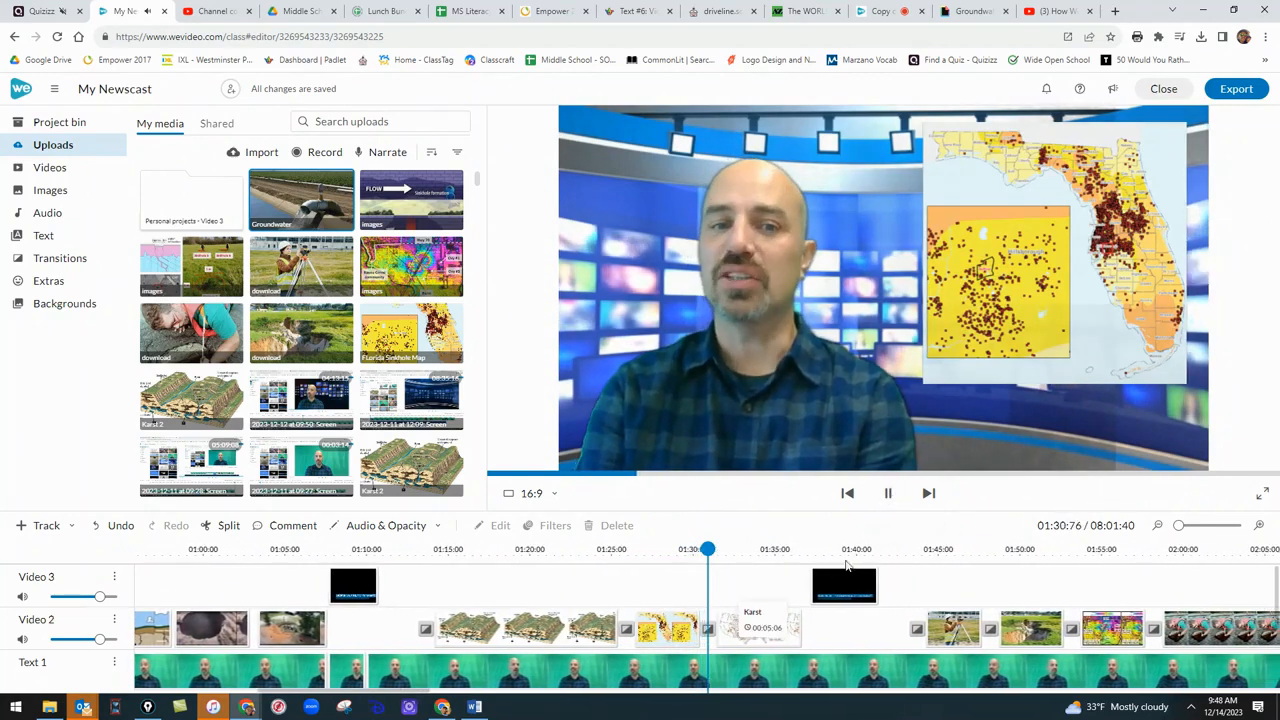
click(887, 495)
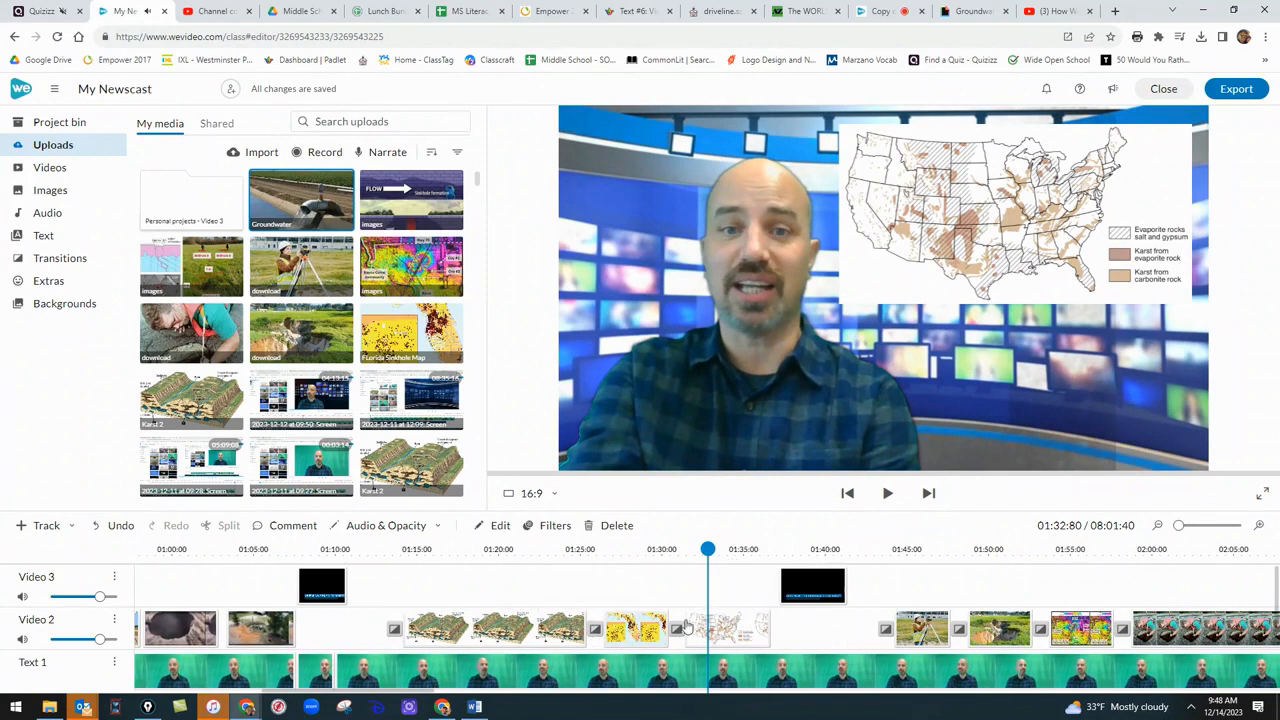
drag(707, 549, 1040, 549)
Review the webcam and studio background tracks beneath the overlays, and select the "Where do sinkholes happen?" title on the Video 3 track.
scroll(1012, 585, down, 3)
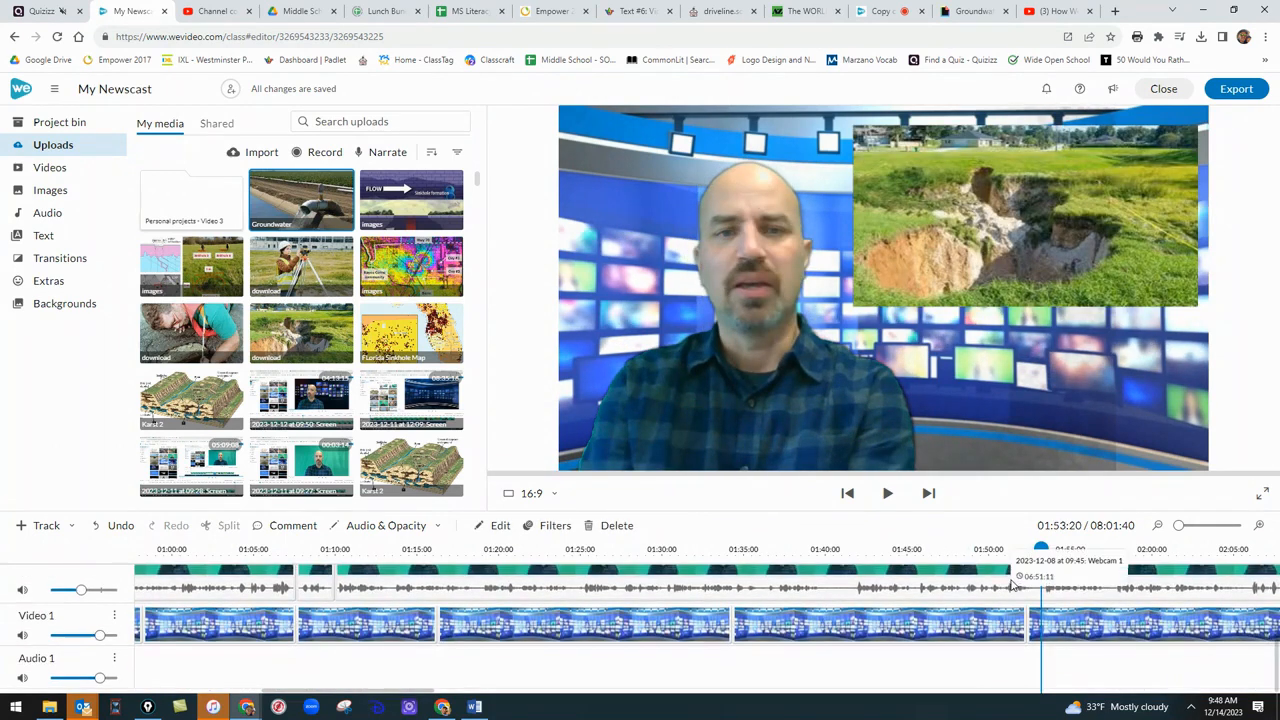
scroll(1012, 586, up, 5)
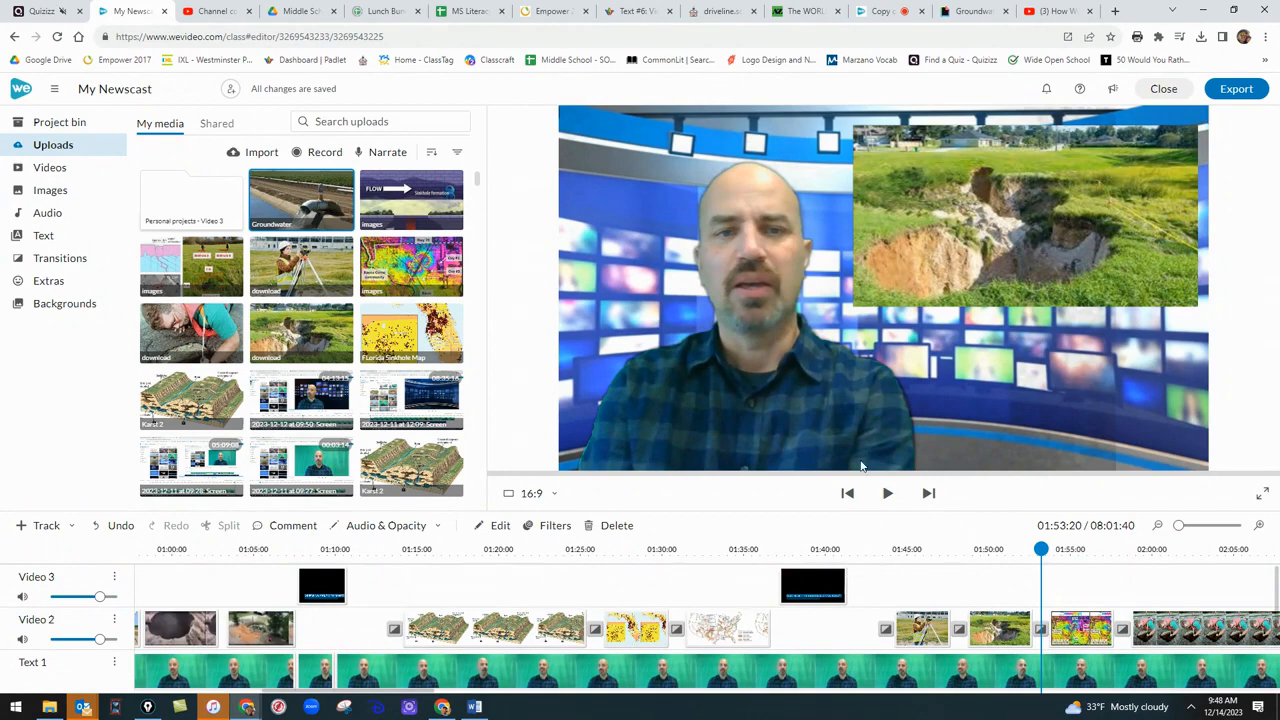
scroll(762, 585, down, 5)
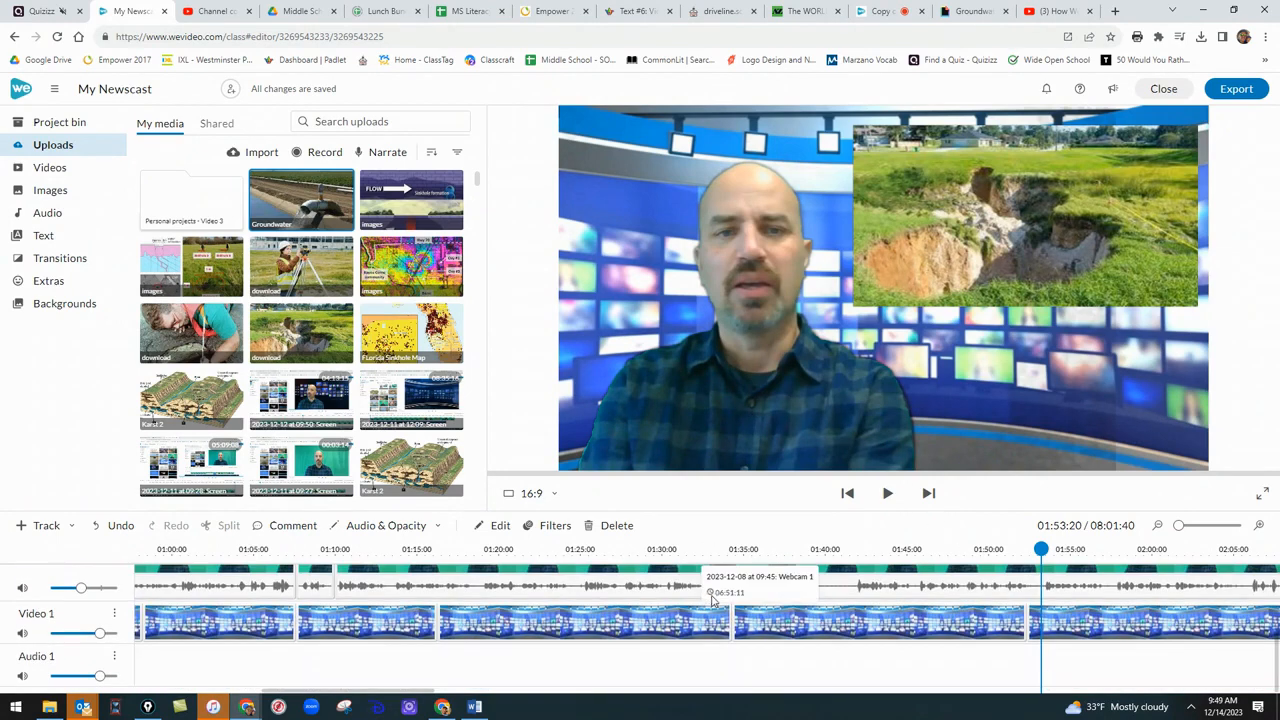
scroll(997, 634, up, 5)
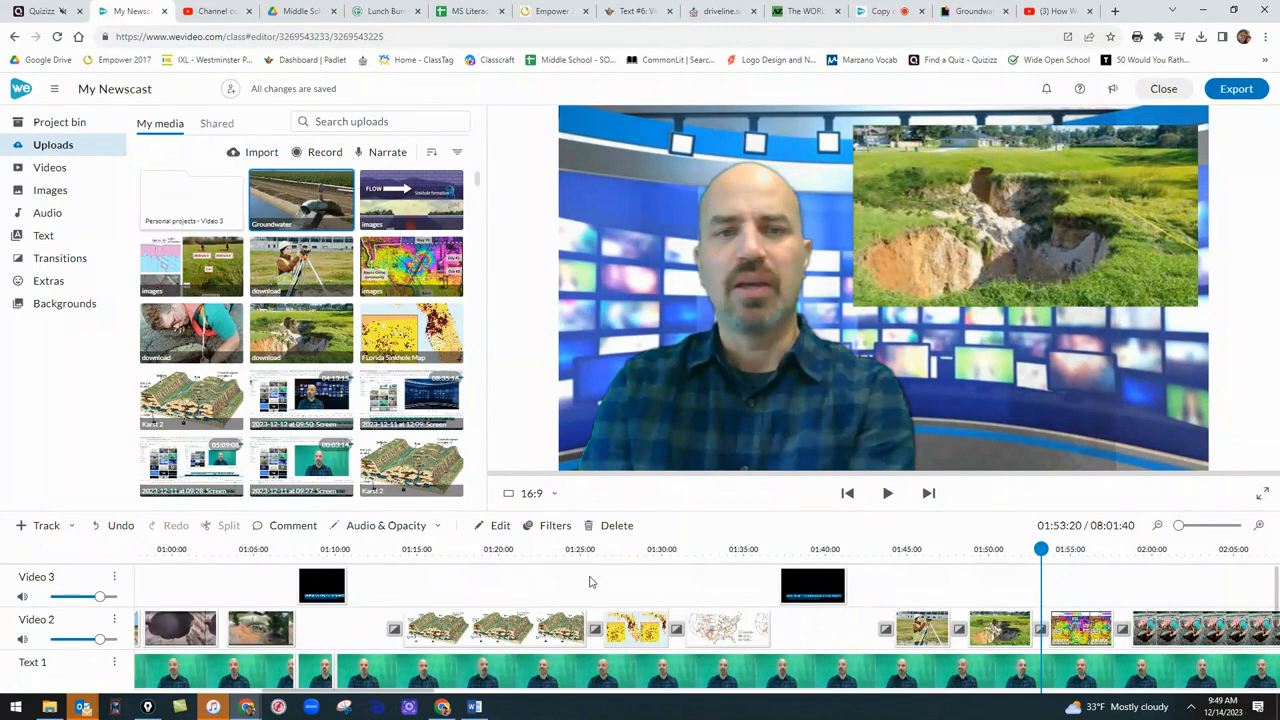
click(328, 581)
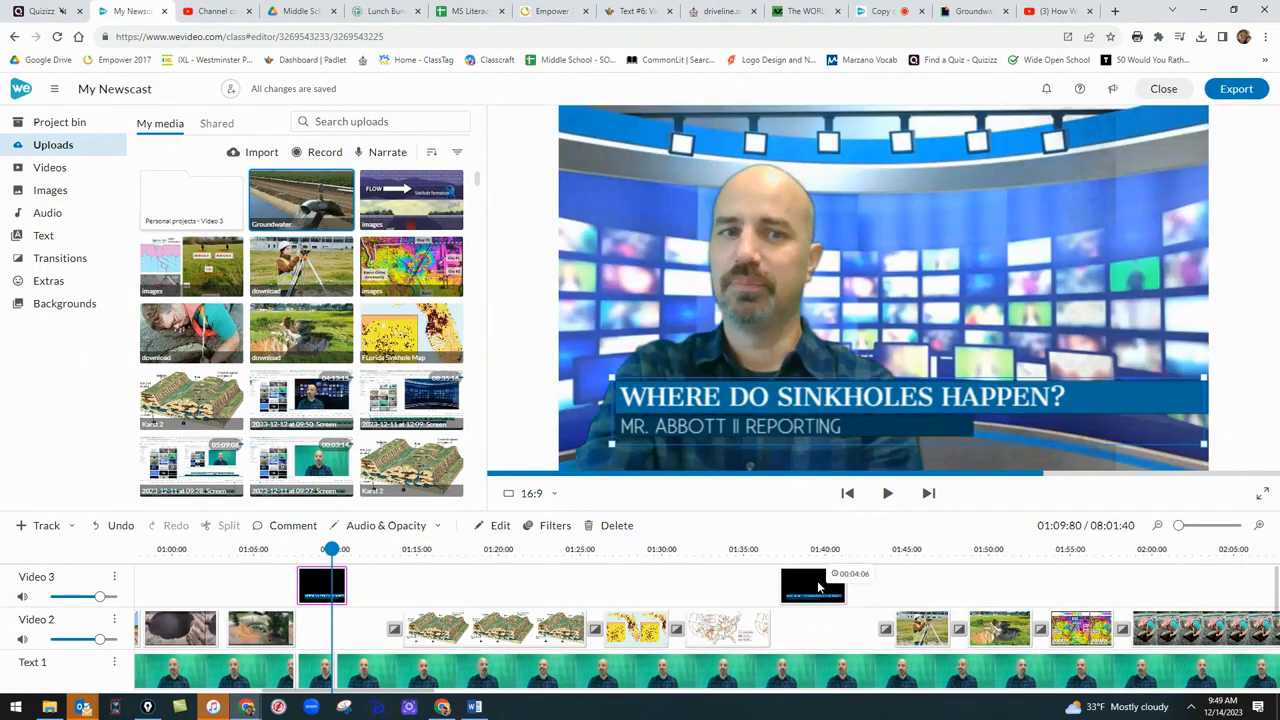